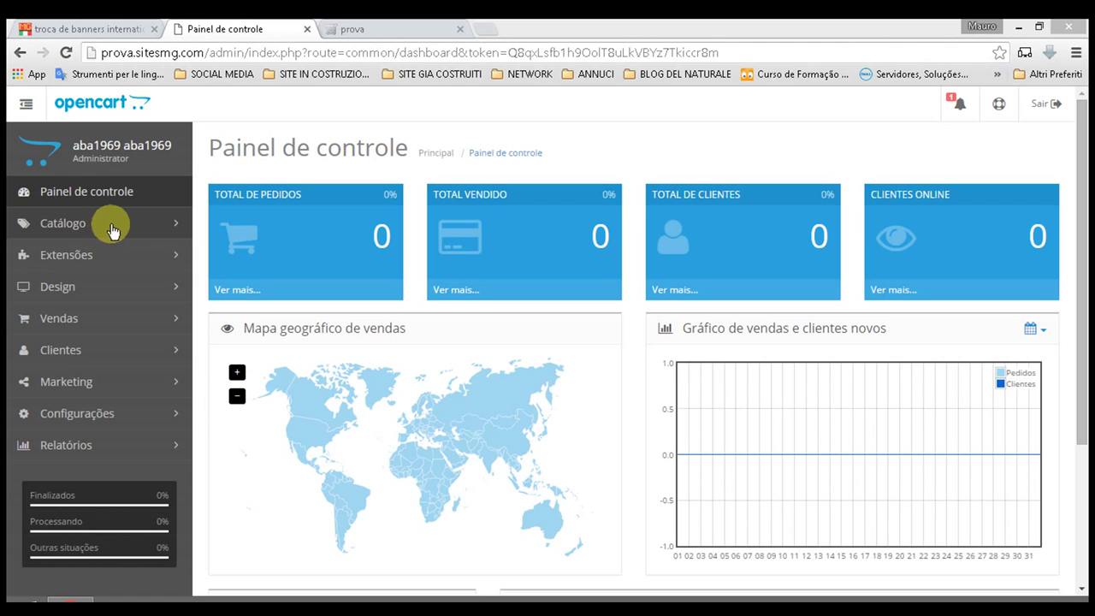
# Step: Open the Produtos list in the Catálogo section and look through all the products down to its end
pyautogui.click(111, 227)
pyautogui.scroll(-2, 231, 195)
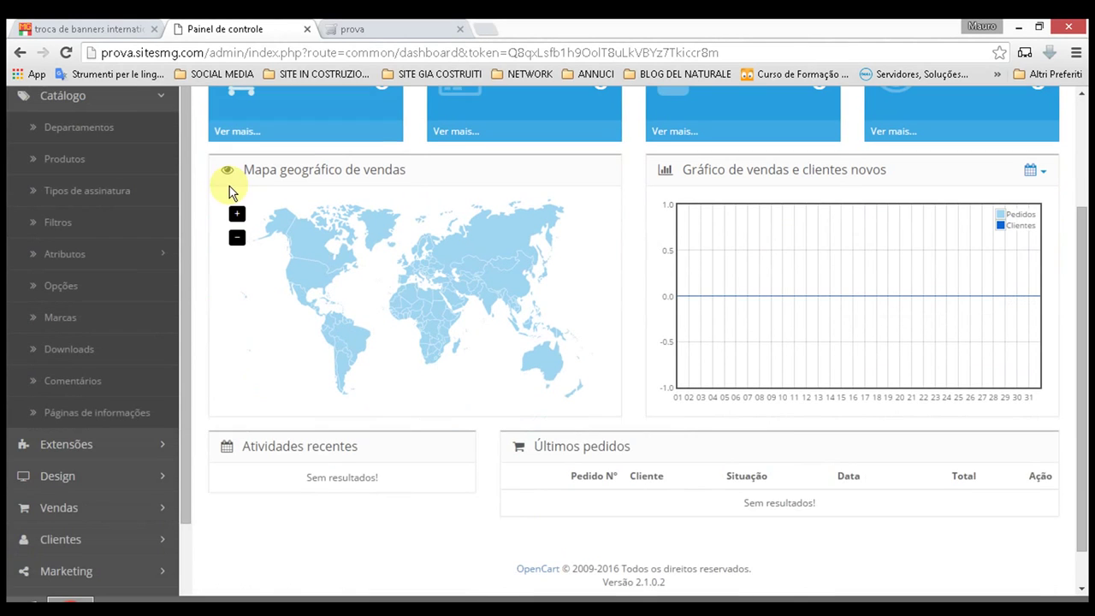
pyautogui.scroll(1, 213, 197)
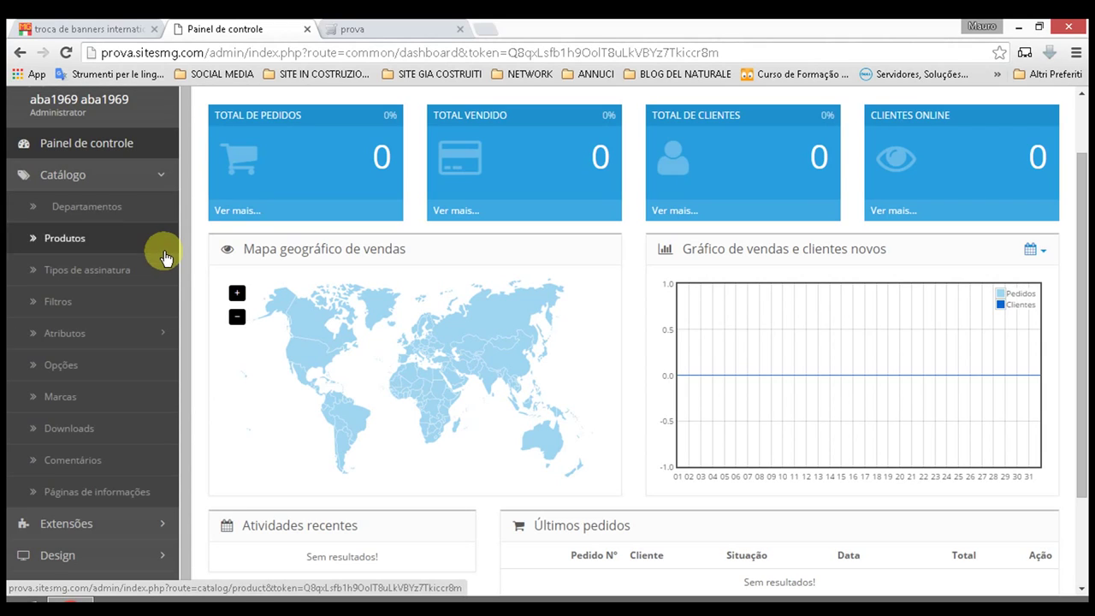
pyautogui.click(76, 242)
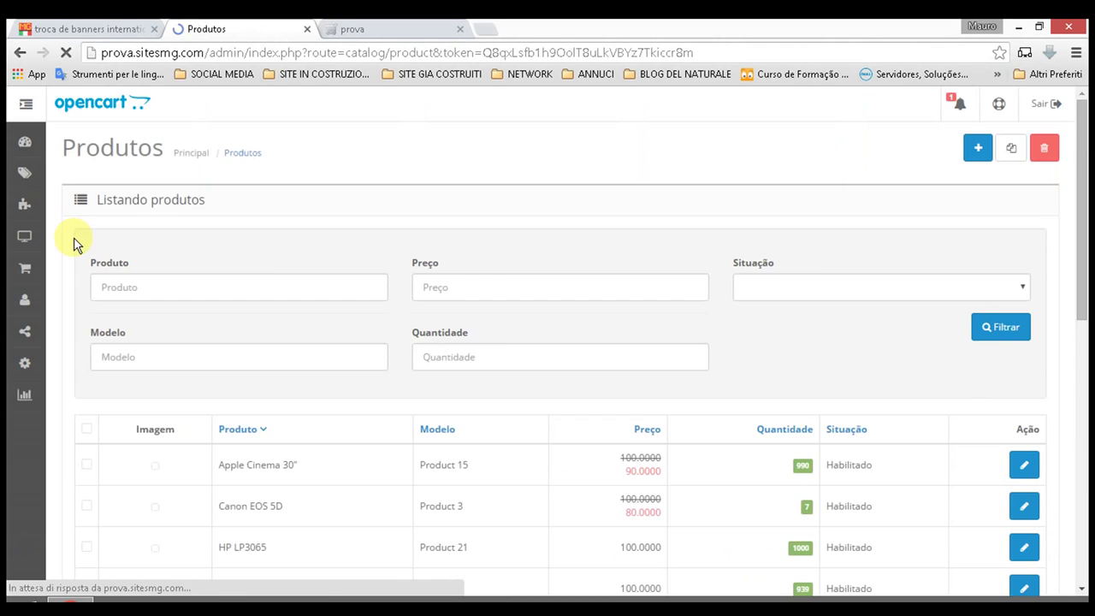
pyautogui.scroll(-5, 726, 299)
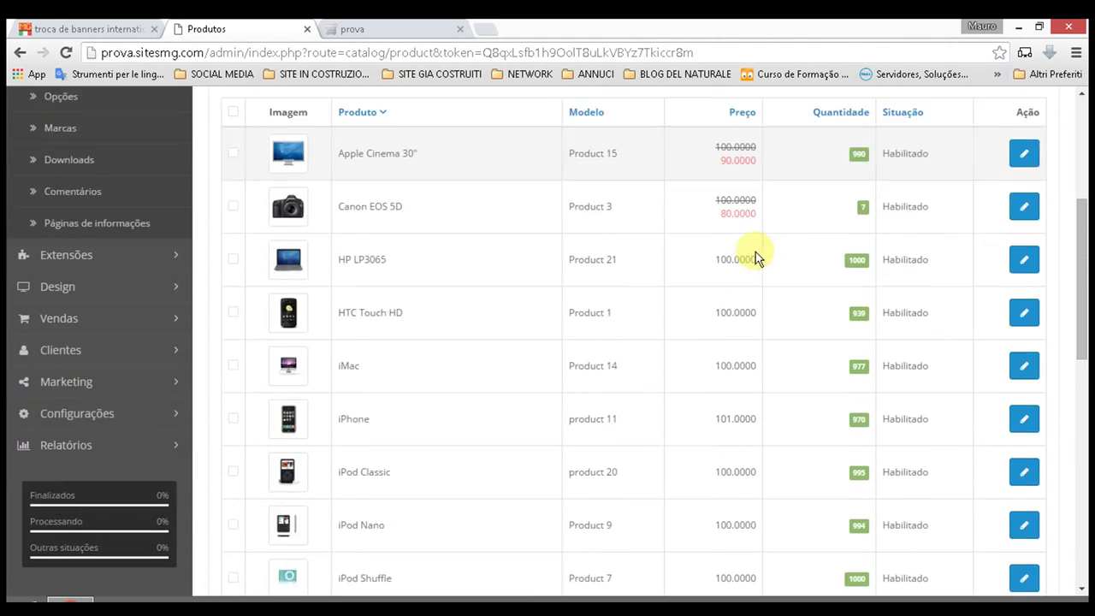
pyautogui.scroll(1, 399, 211)
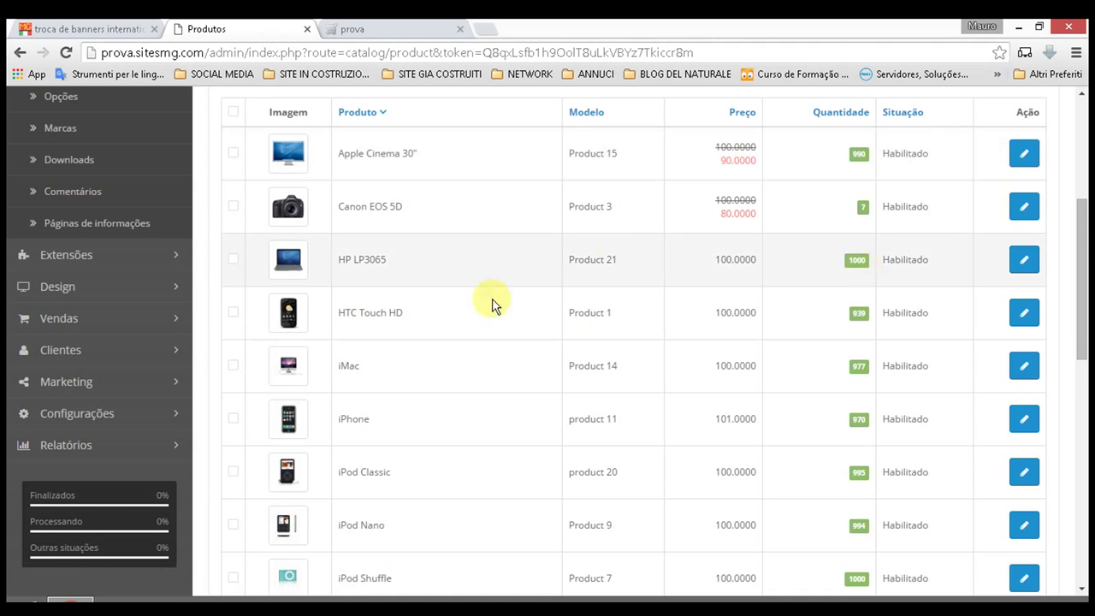
pyautogui.scroll(-8, 563, 267)
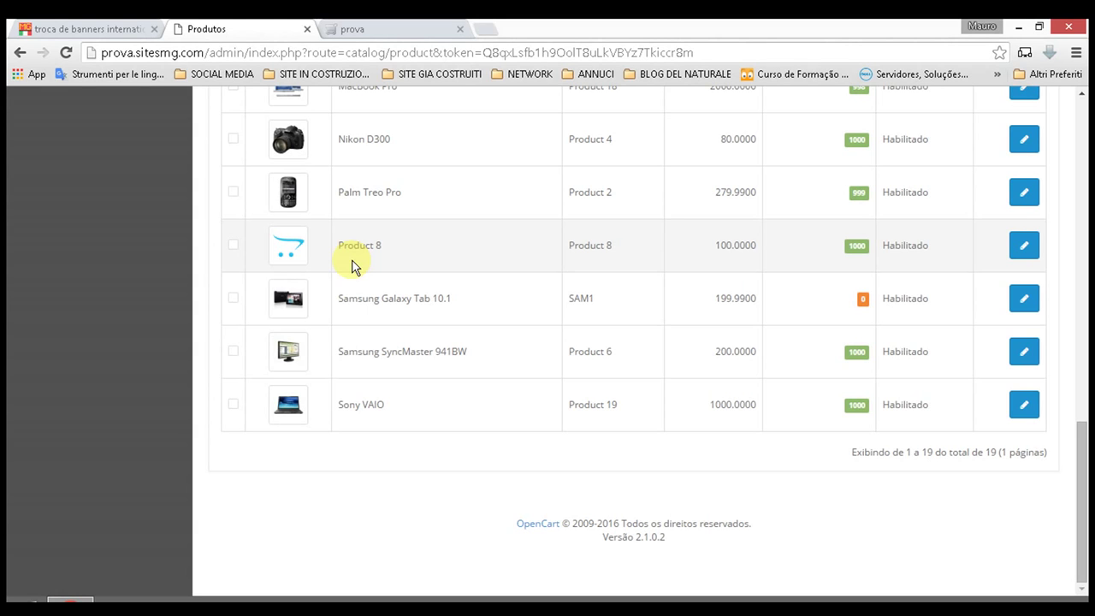
pyautogui.scroll(15, 237, 423)
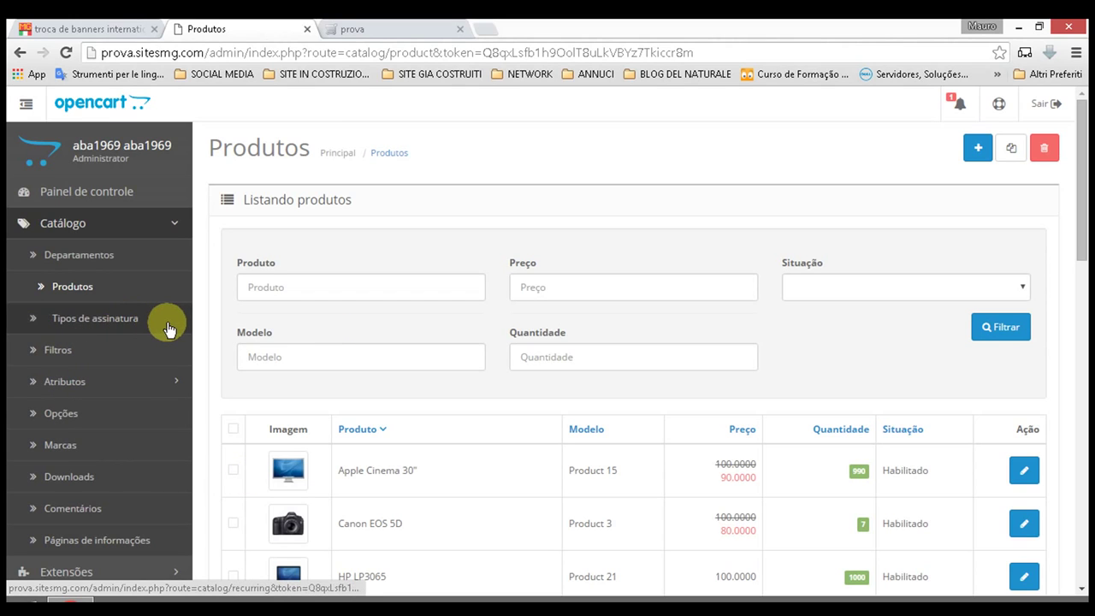
# Step: View the catalogue's Tipos de assinatura list and its Filtros list
pyautogui.click(165, 325)
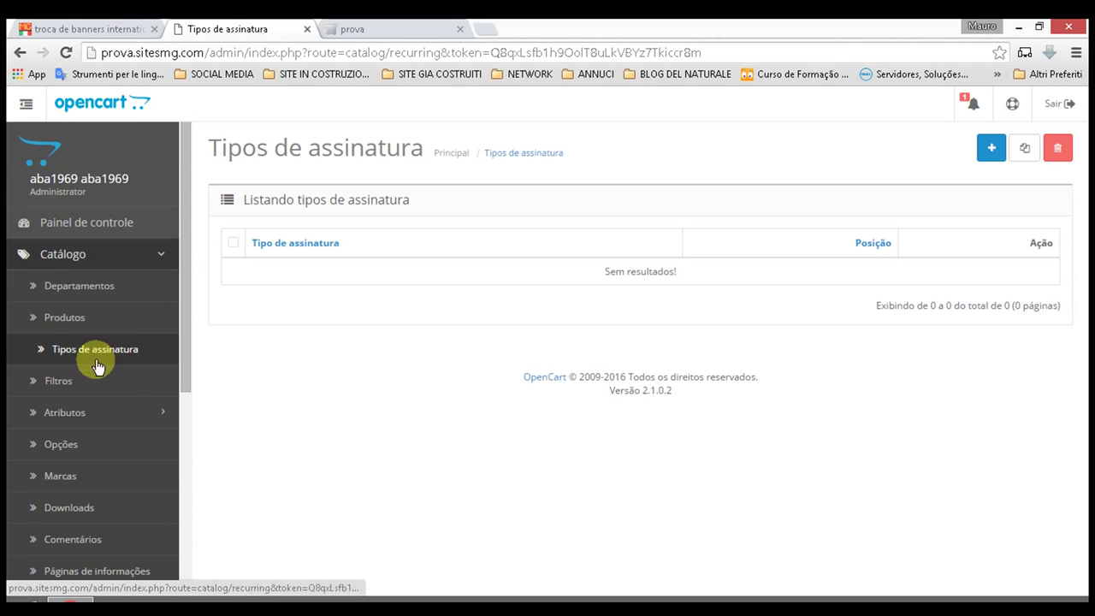
pyautogui.scroll(-4, 96, 342)
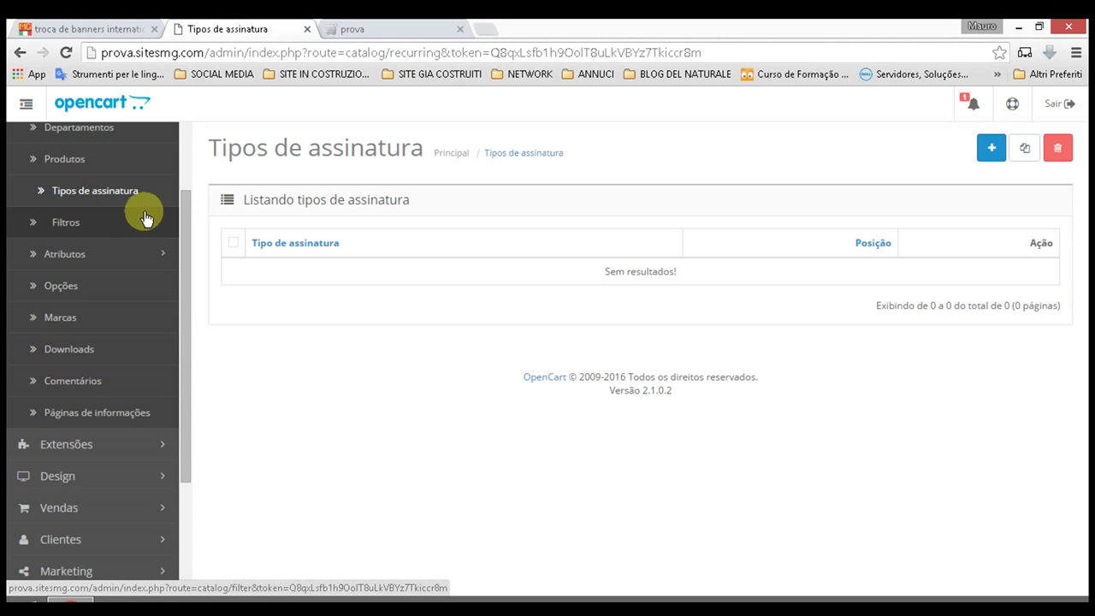
pyautogui.click(111, 216)
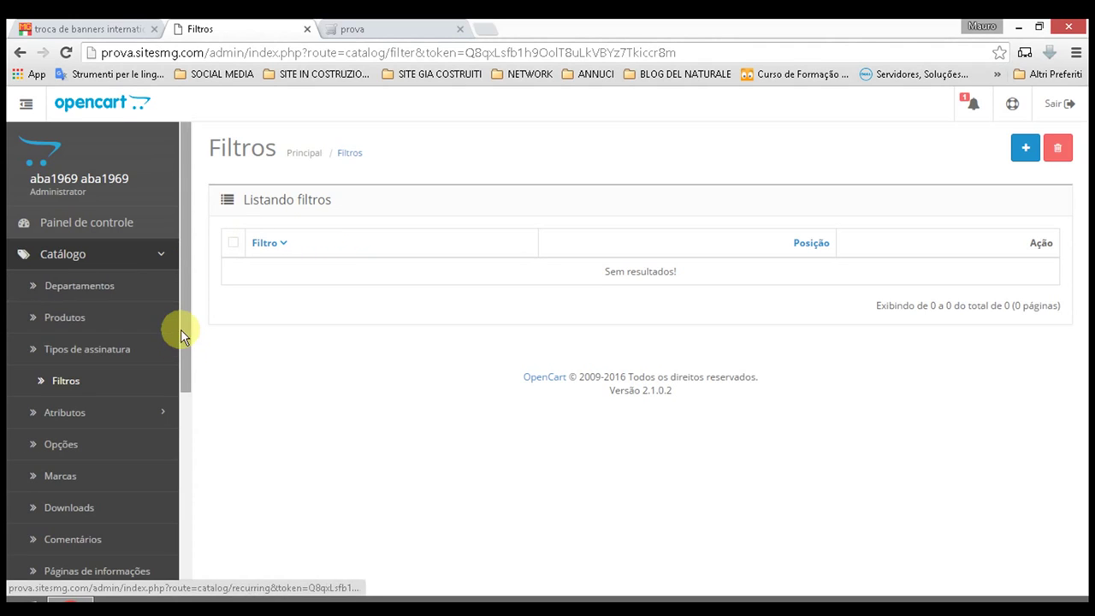
# Step: Look through the catalogue's Atributos list and open the Grupos de atributos list
pyautogui.scroll(-1, 183, 337)
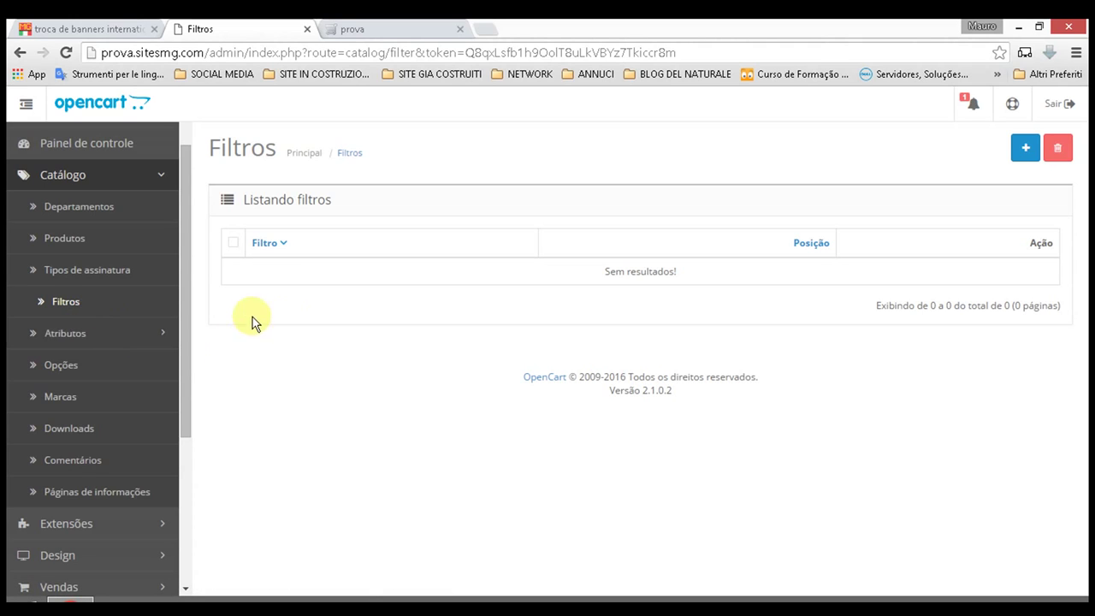
pyautogui.click(85, 339)
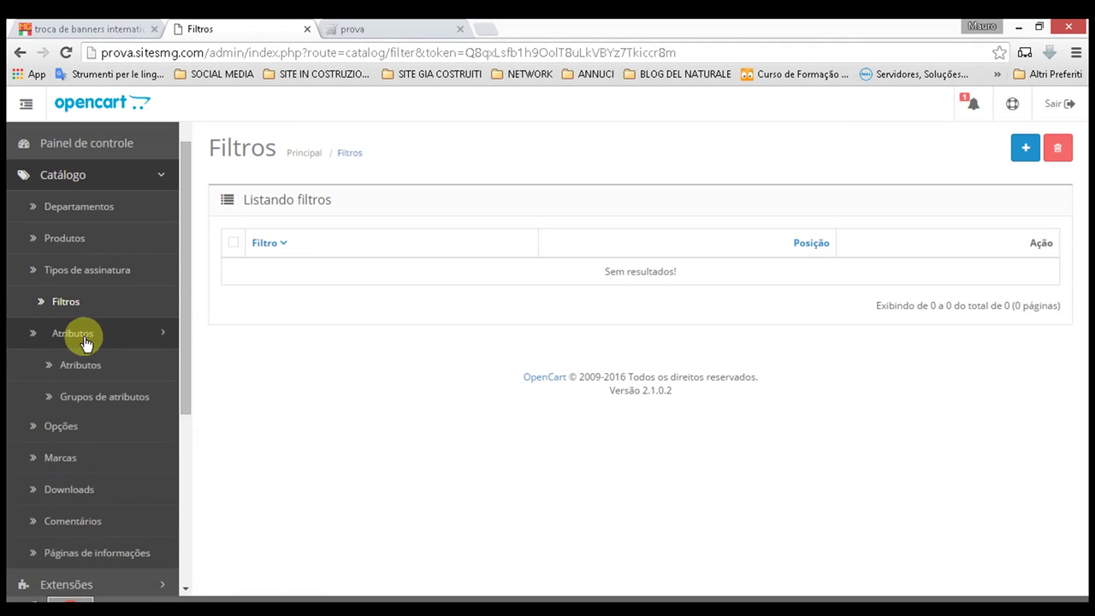
pyautogui.click(139, 364)
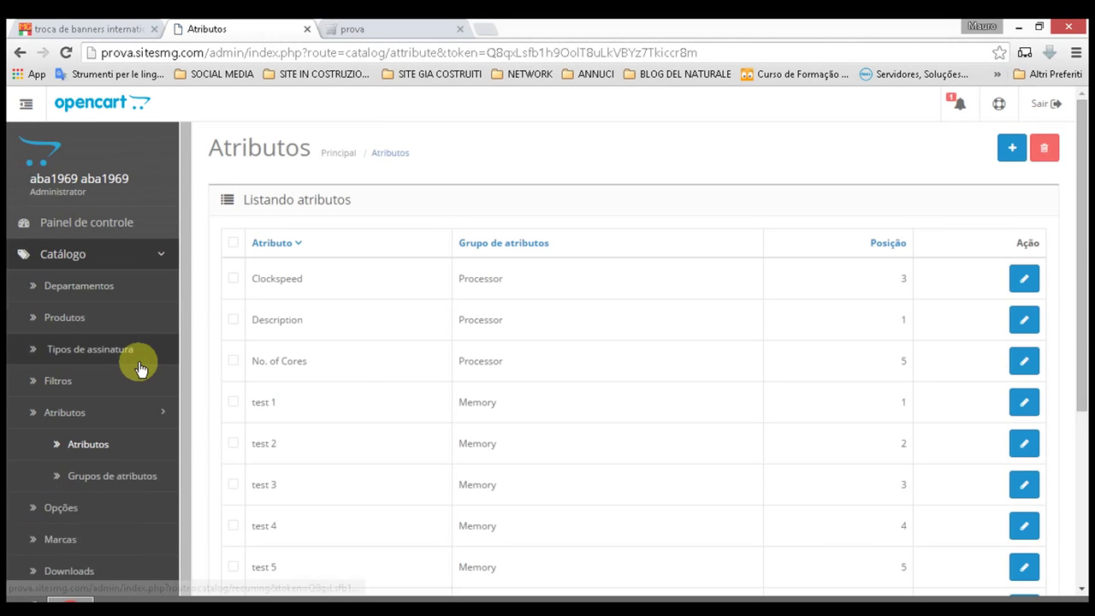
pyautogui.scroll(-3, 332, 314)
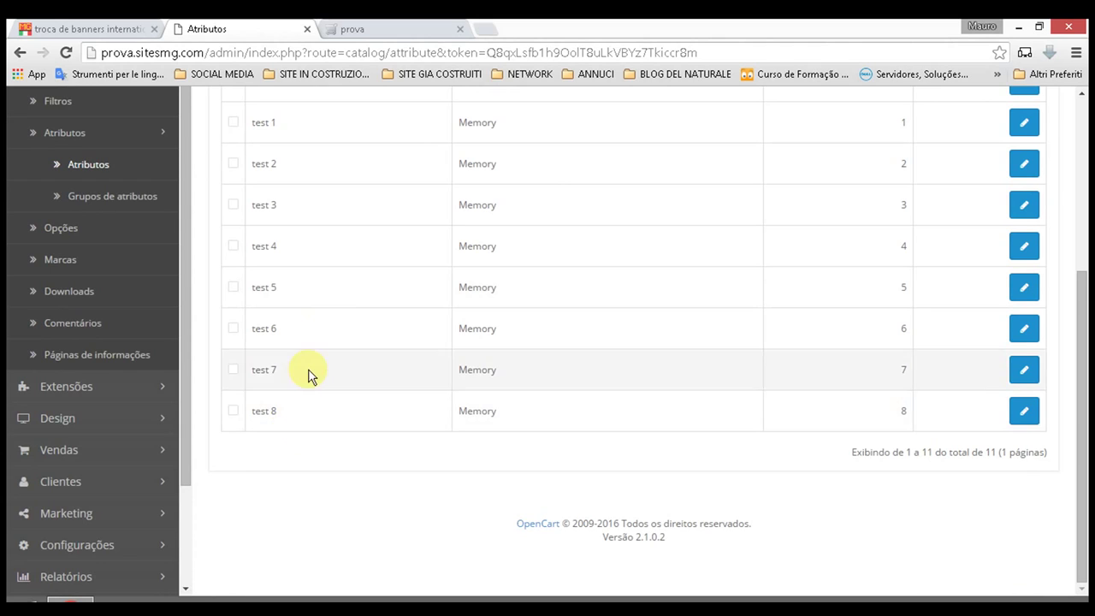
pyautogui.scroll(3, 308, 385)
pyautogui.scroll(-1, 308, 384)
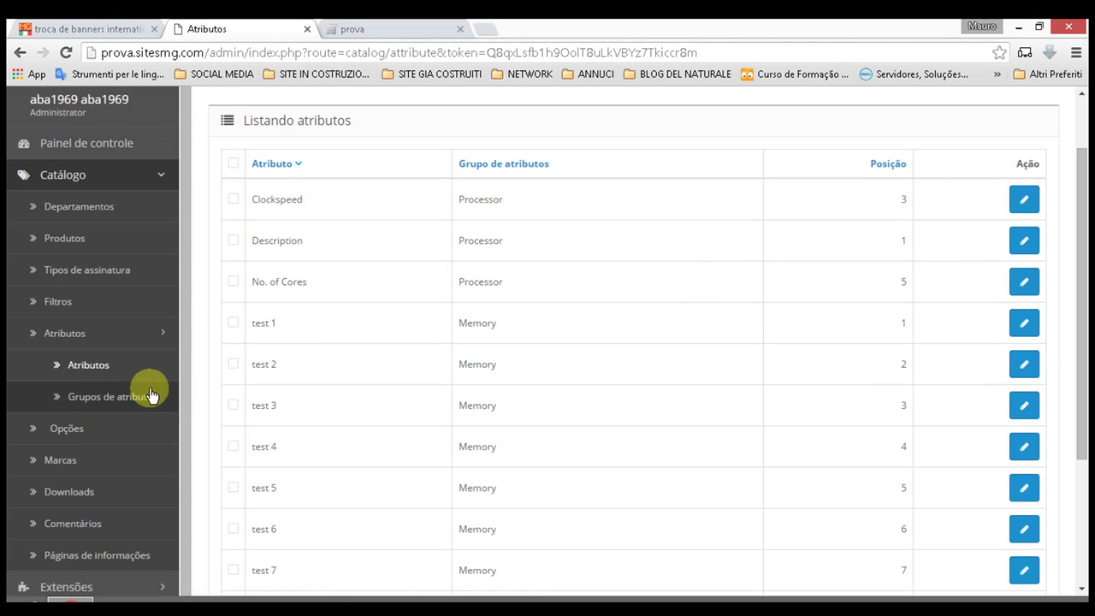
pyautogui.click(91, 404)
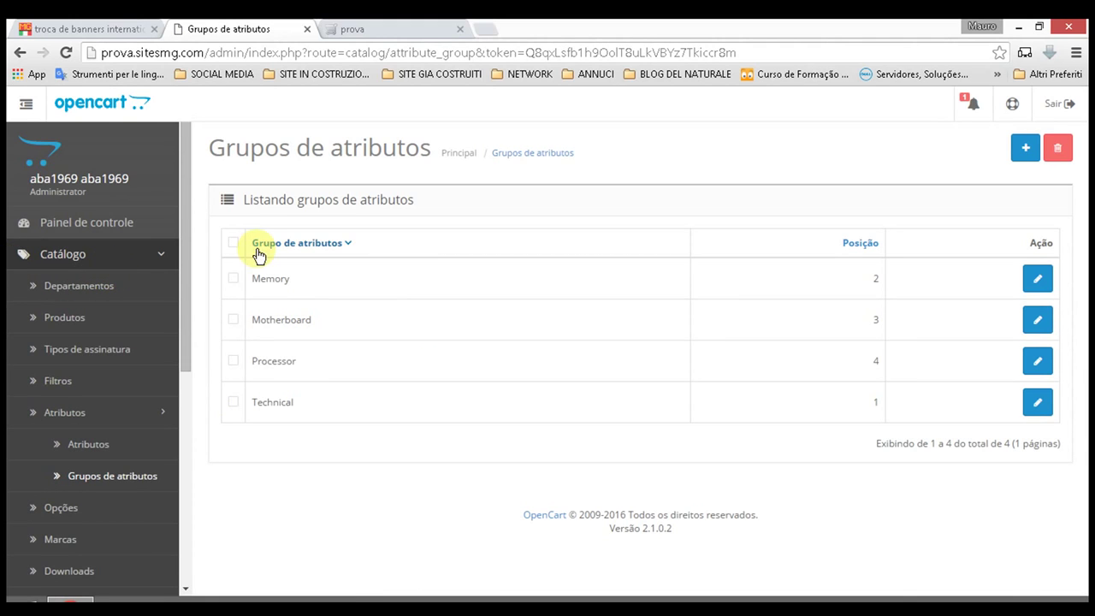
# Step: Open the catalogue's Opções page and look through the whole list of product options
pyautogui.scroll(-2, 167, 311)
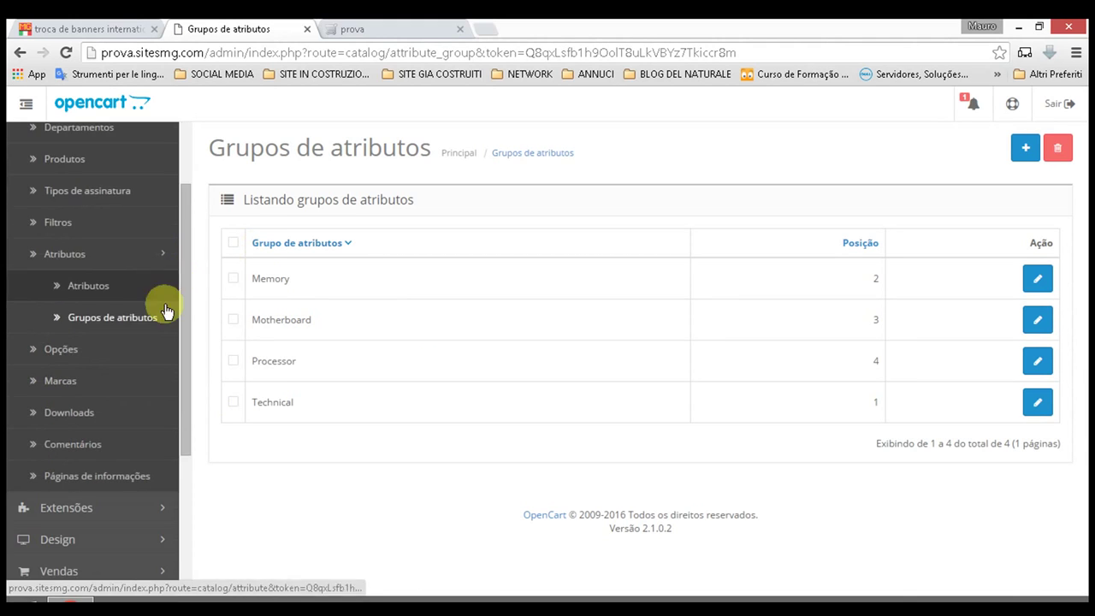
pyautogui.click(71, 261)
pyautogui.click(60, 294)
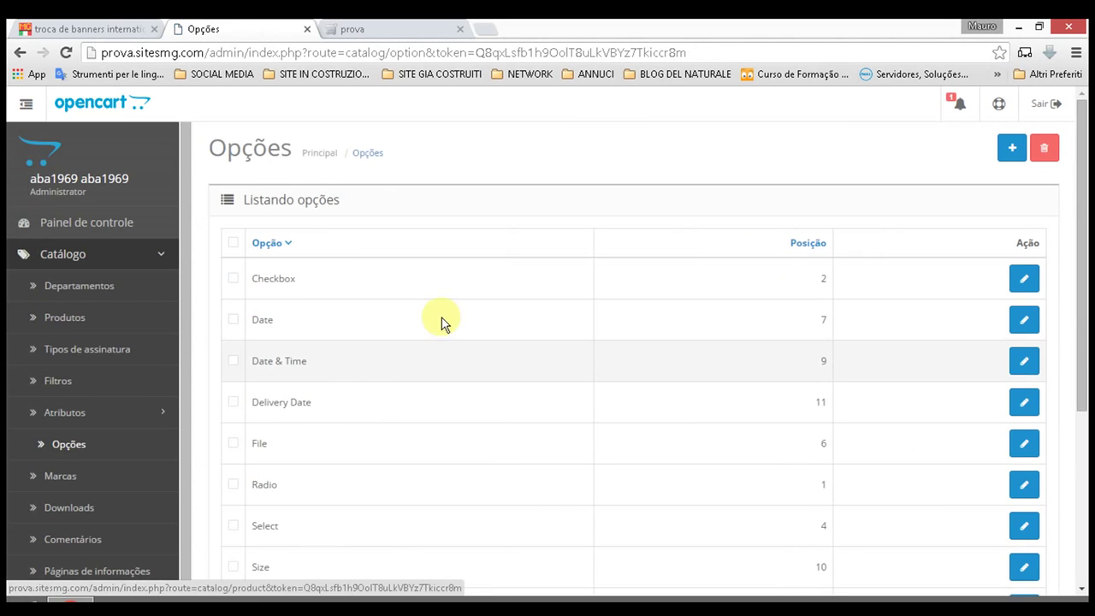
pyautogui.scroll(-3, 436, 313)
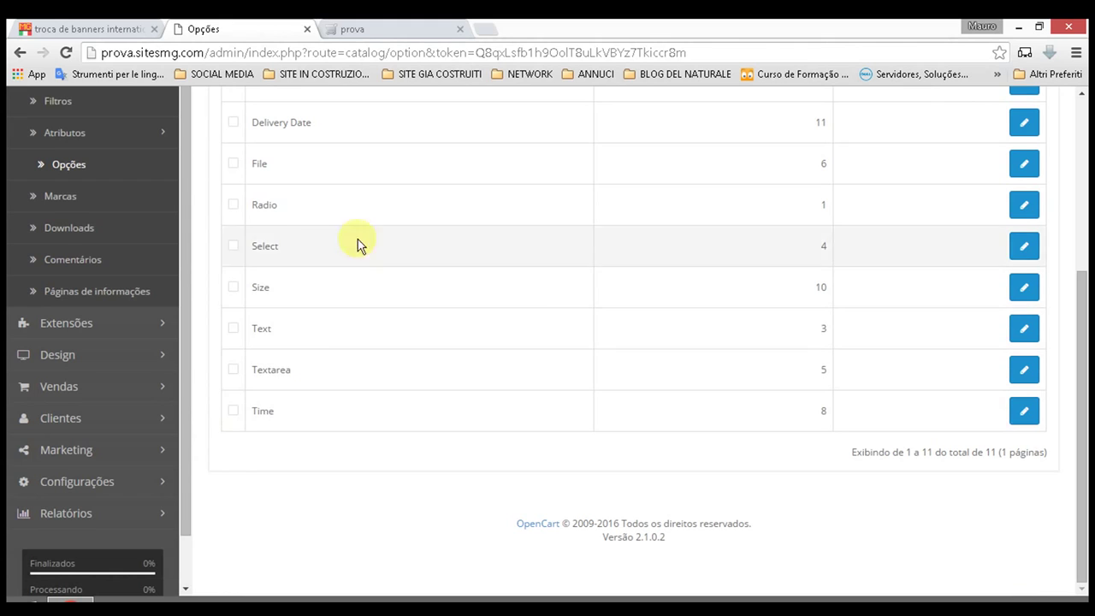
pyautogui.scroll(4, 360, 150)
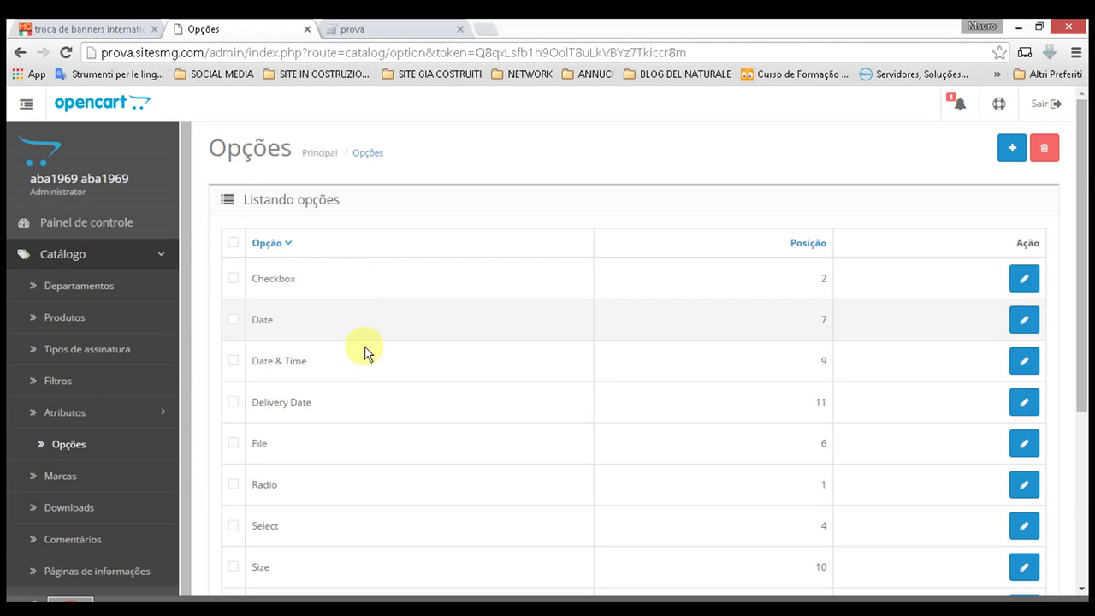
pyautogui.scroll(-2, 362, 376)
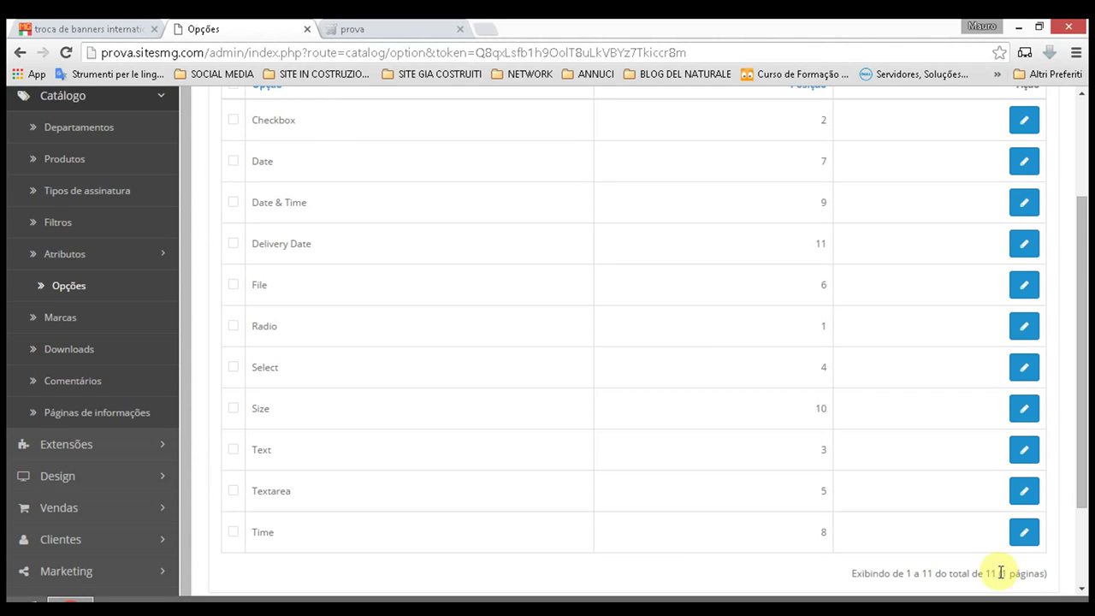
# Step: View the catalogue's Marcas list and its Downloads list
pyautogui.moveTo(1094, 615)
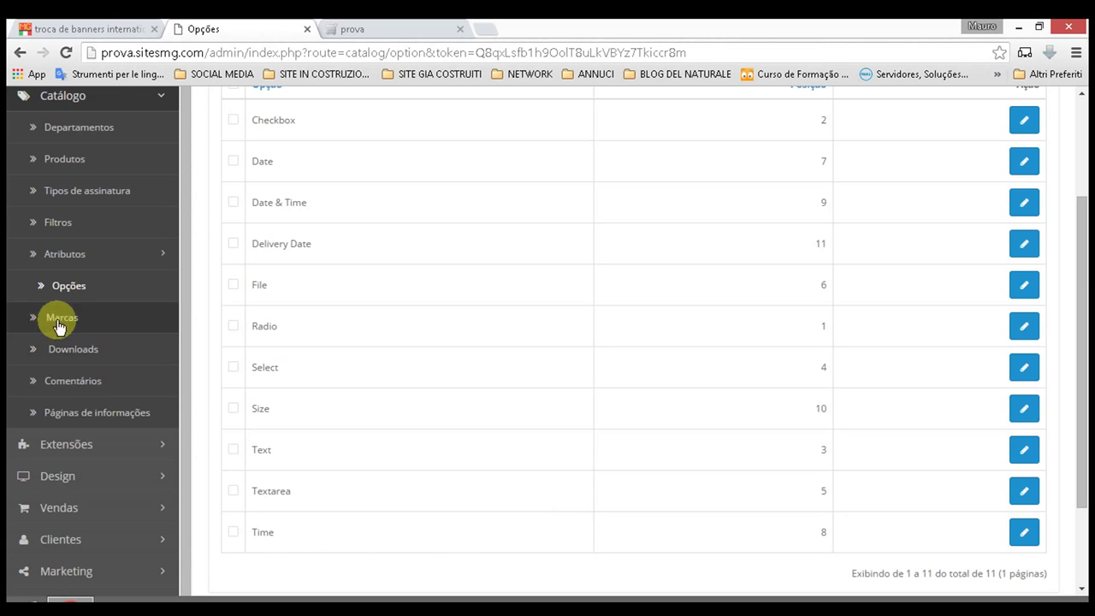
pyautogui.click(141, 323)
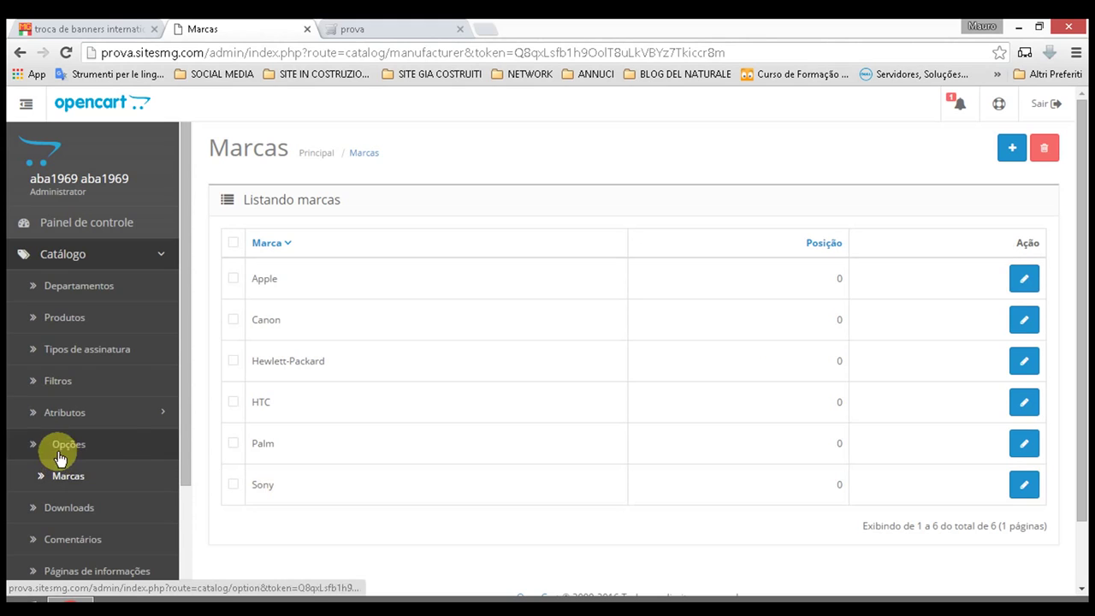
pyautogui.scroll(-2, 160, 446)
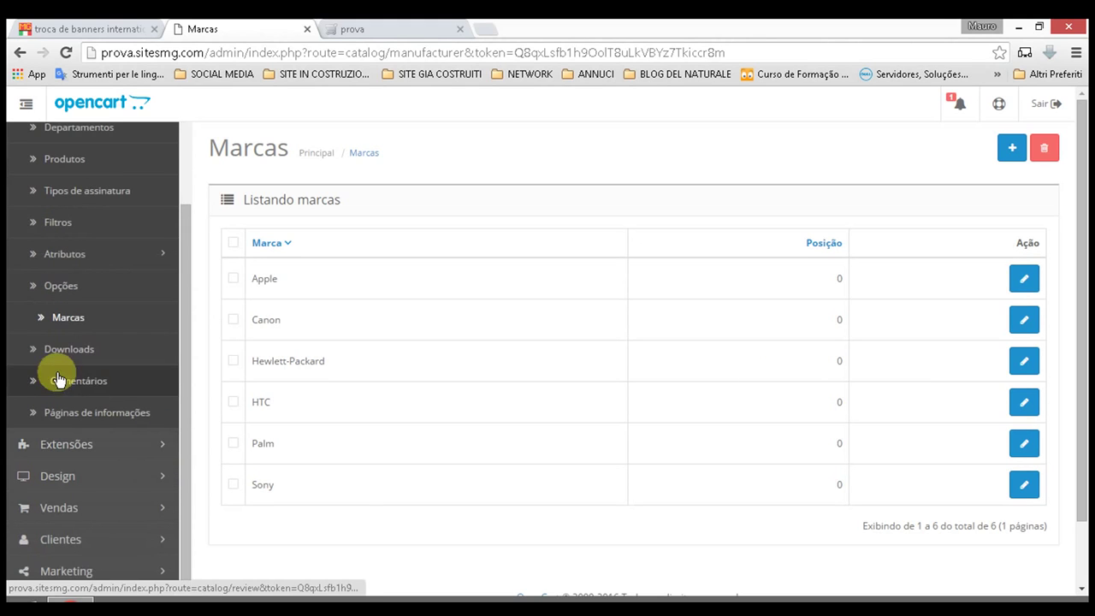
pyautogui.click(83, 349)
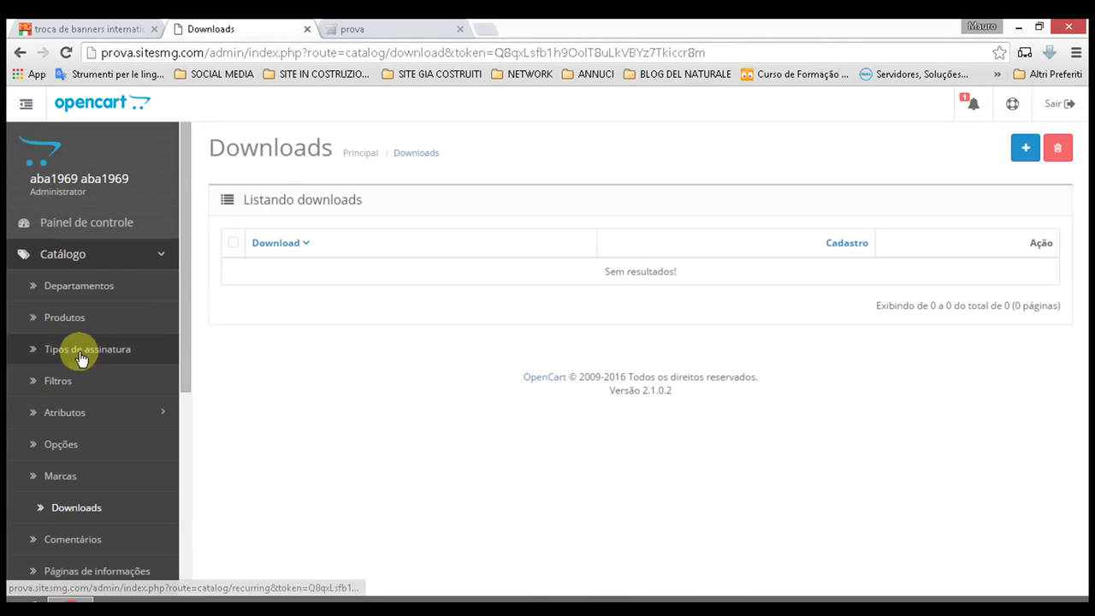
# Step: View the Comentários page with its Produto filter and open the Páginas de informações list
pyautogui.scroll(-1, 85, 419)
pyautogui.scroll(-1, 85, 424)
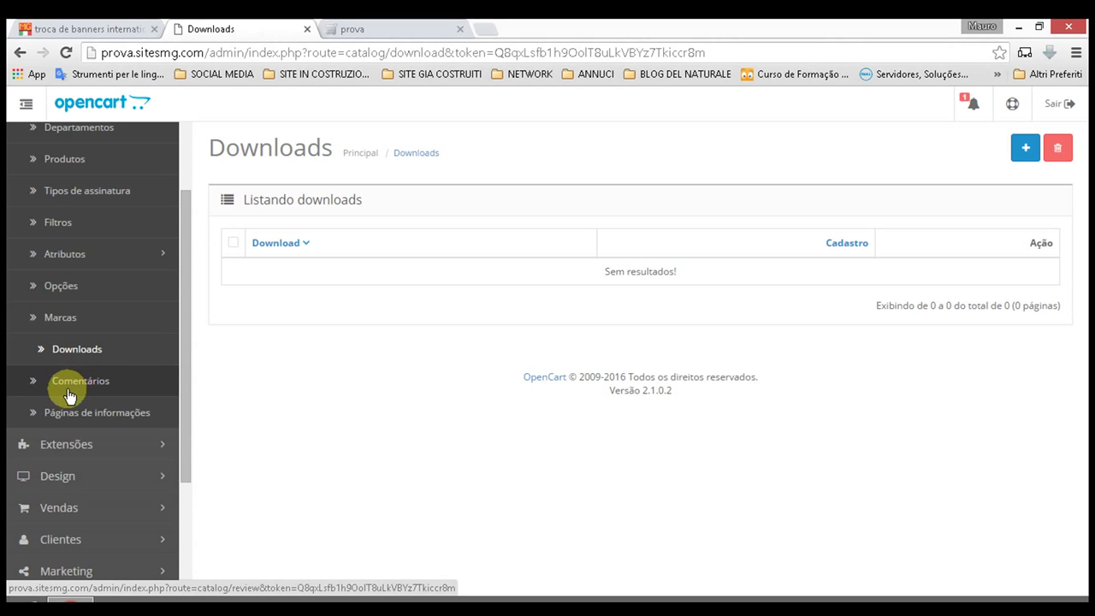
pyautogui.click(71, 394)
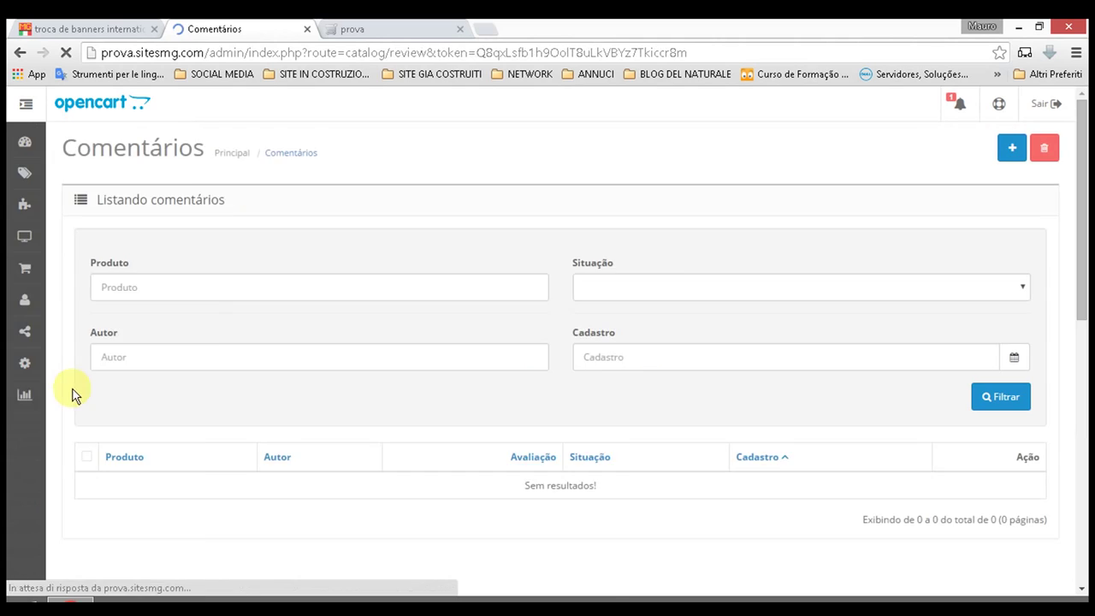
pyautogui.click(287, 291)
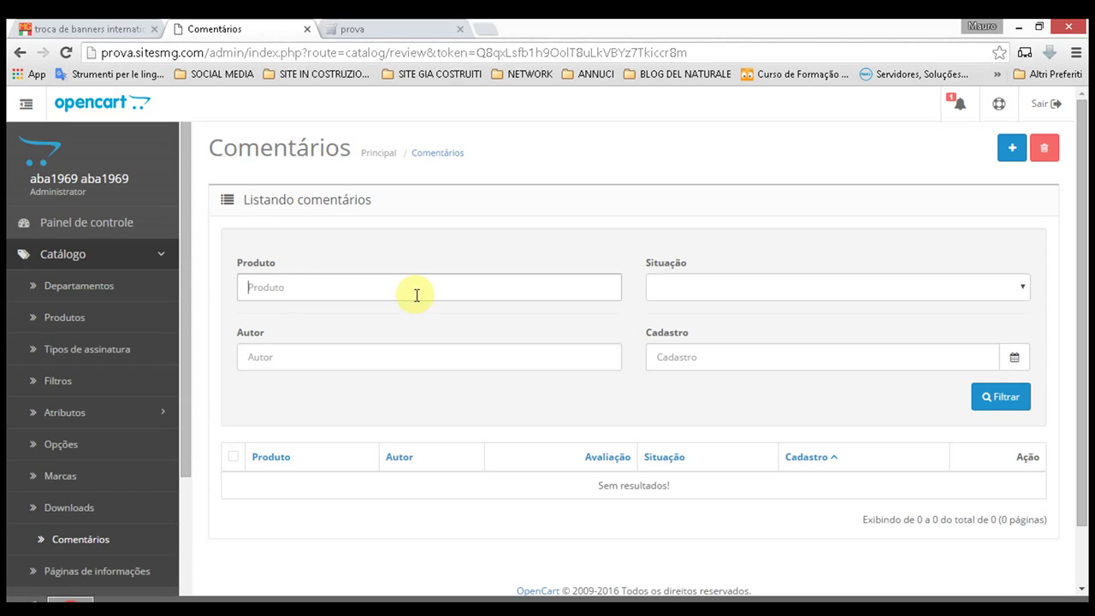
pyautogui.scroll(-2, 411, 291)
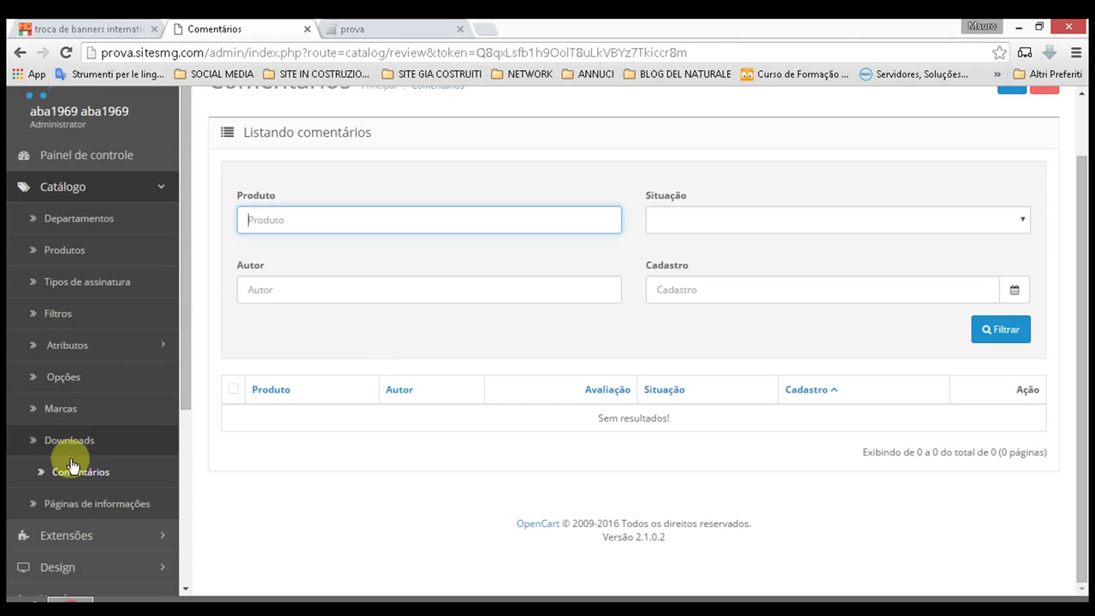
pyautogui.click(94, 510)
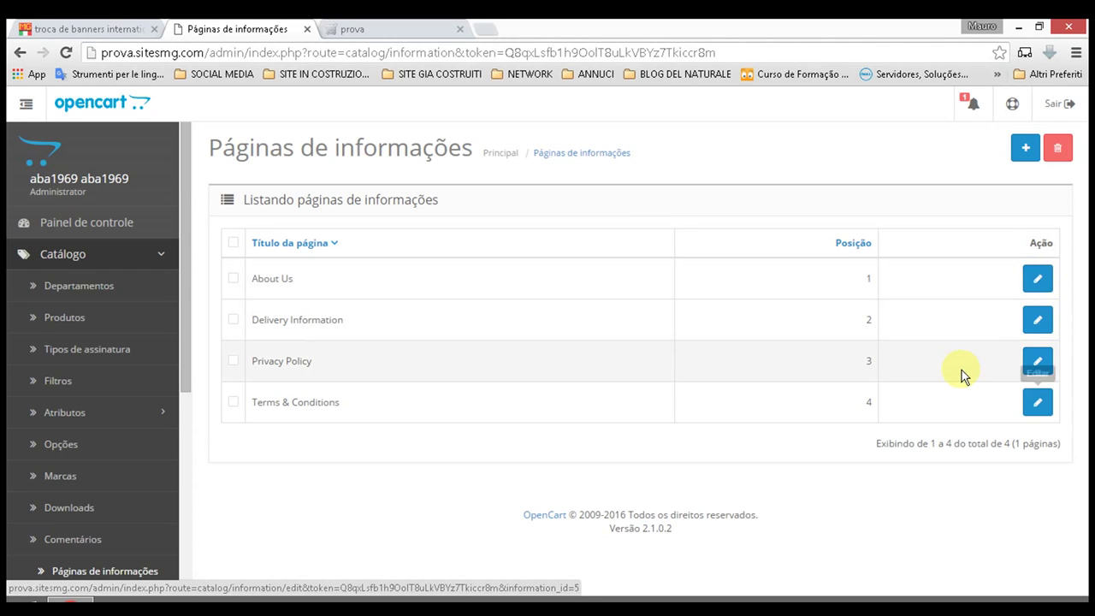
# Step: Collapse the Catálogo section and open the Instalador page under Extensões to view its upload form
pyautogui.click(91, 258)
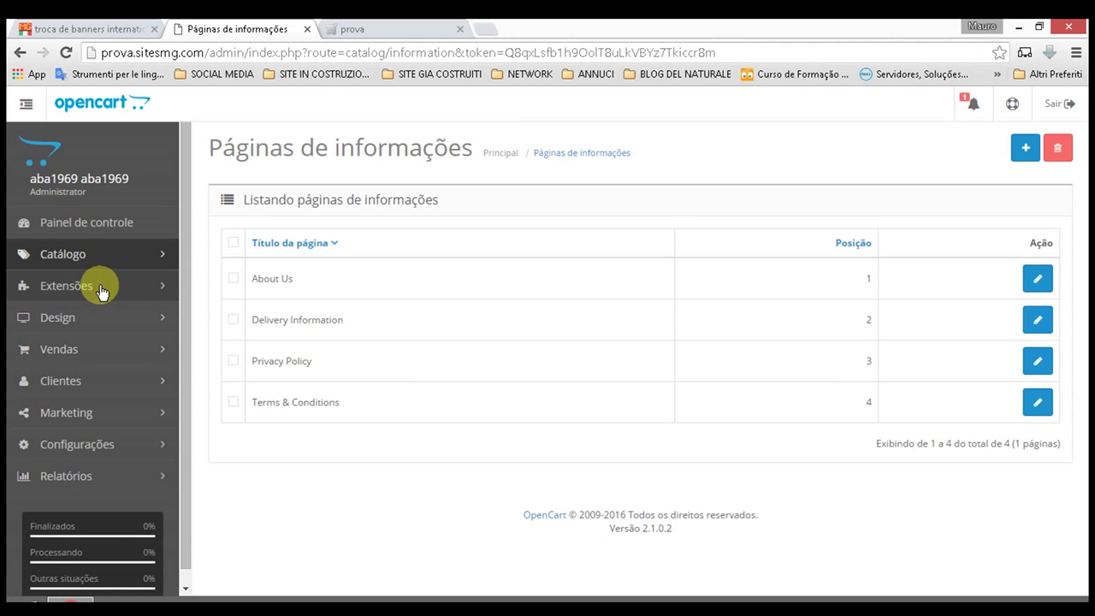
pyautogui.click(99, 289)
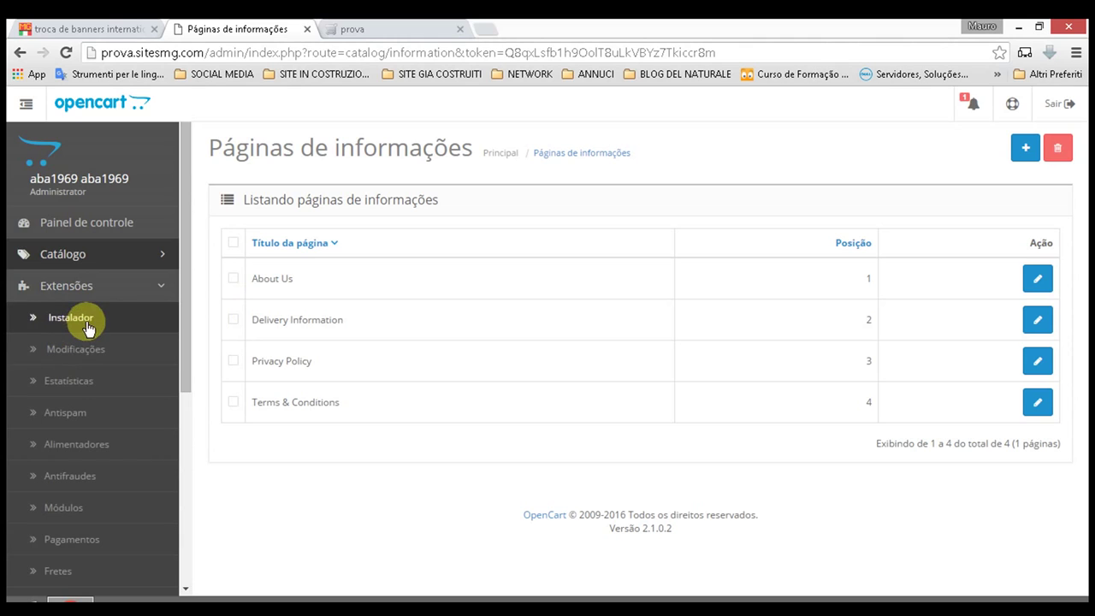
pyautogui.click(88, 323)
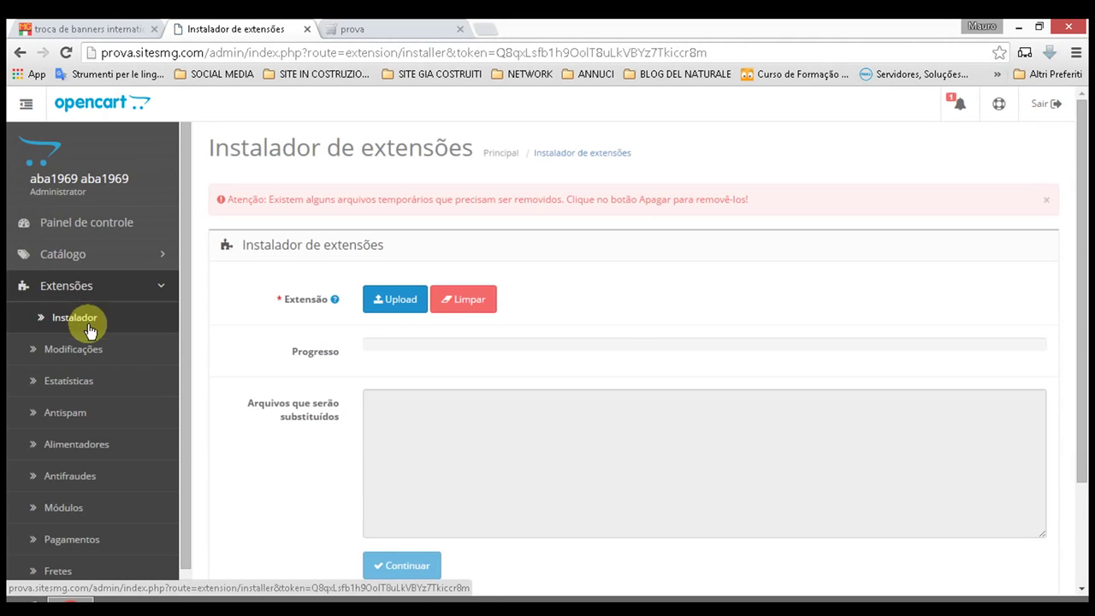
pyautogui.scroll(-3, 611, 255)
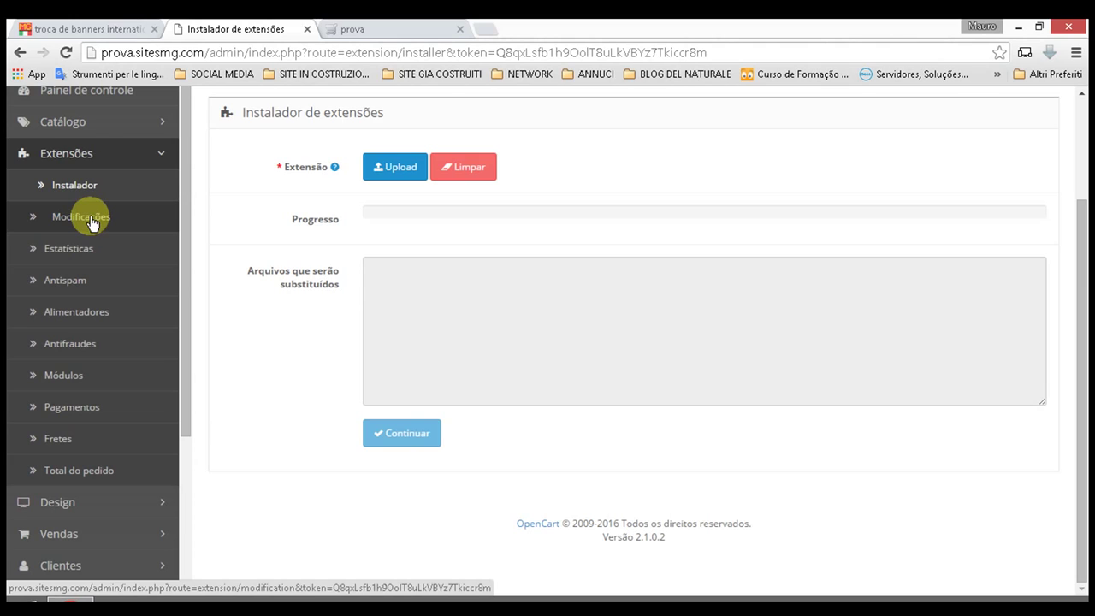
pyautogui.moveTo(90, 216); pyautogui.dragTo(112, 215)
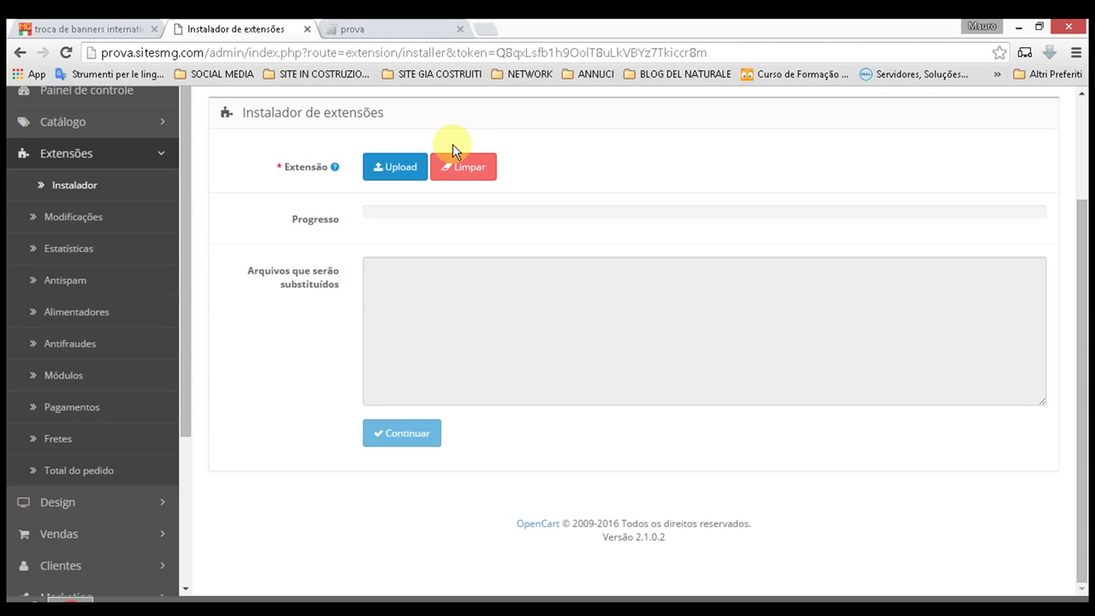
# Step: Open the Modificações page under Extensões and clear the modifications cache
pyautogui.click(72, 214)
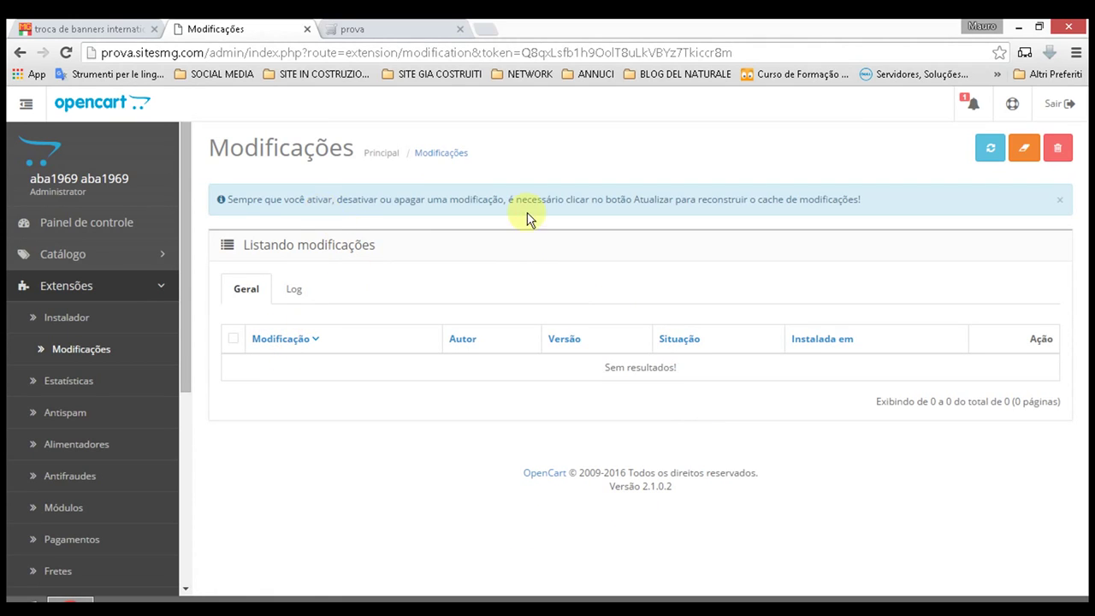
pyautogui.click(1033, 159)
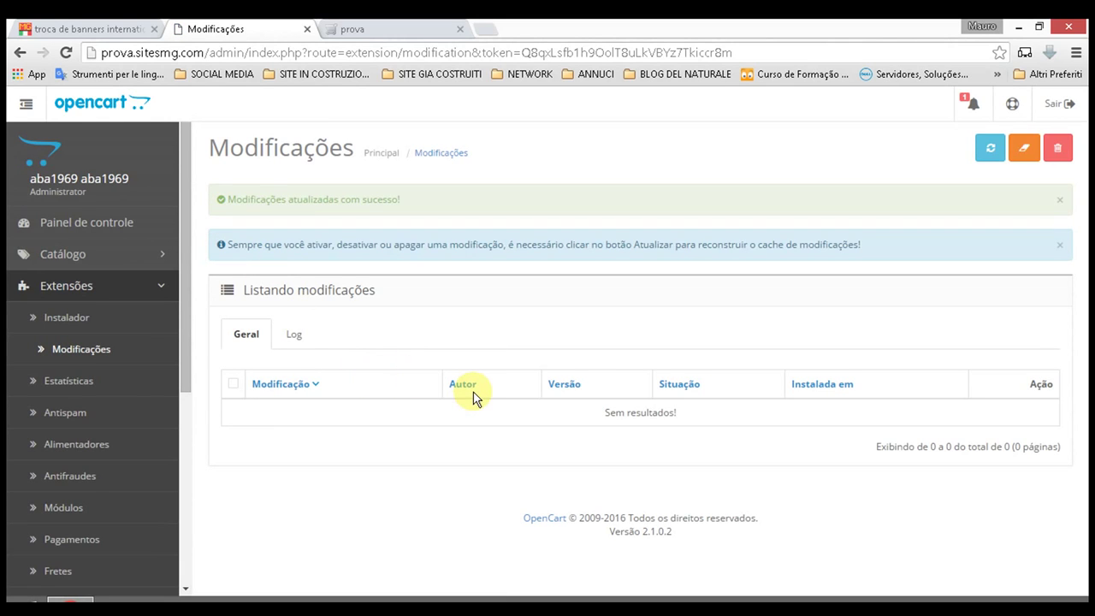
# Step: View the Estatísticas list and the Antispam list under Extensões
pyautogui.click(84, 387)
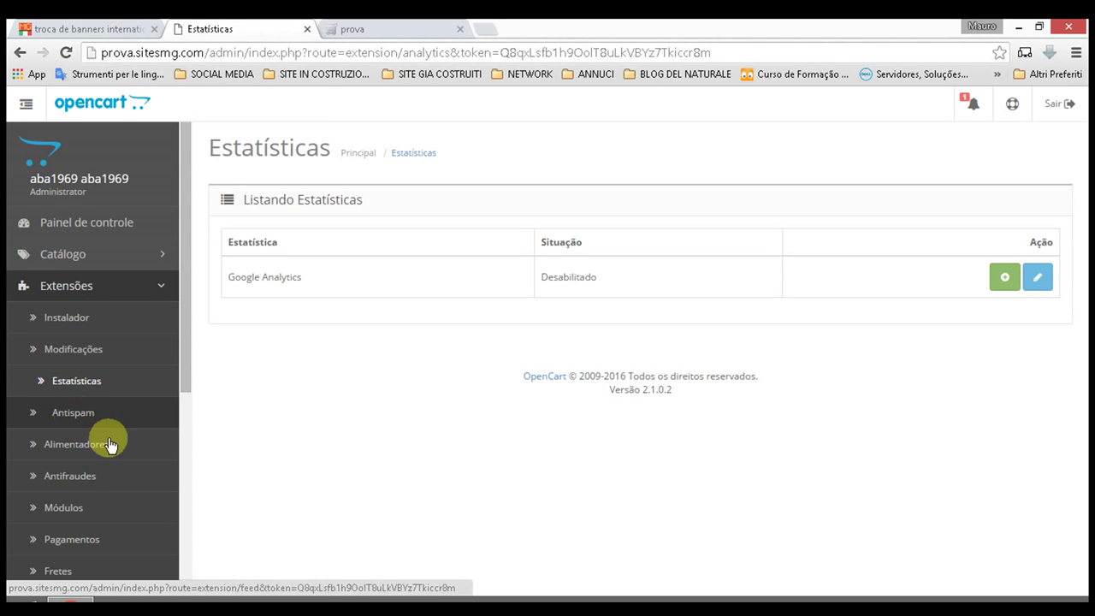
pyautogui.click(68, 421)
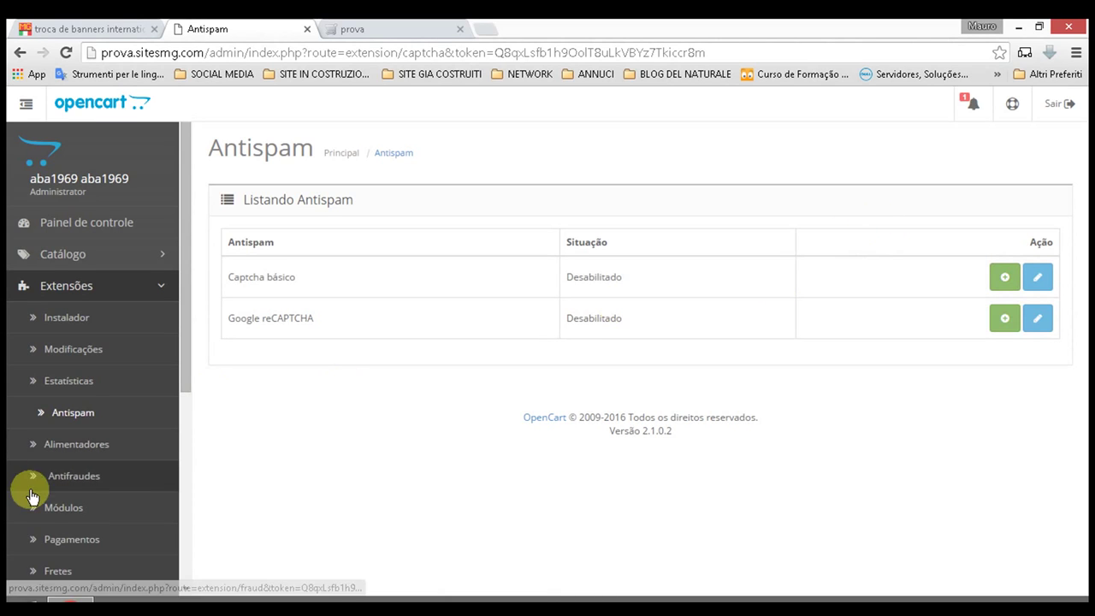
# Step: View the Alimentadores list and the Antifraudes list under Extensões
pyautogui.click(81, 446)
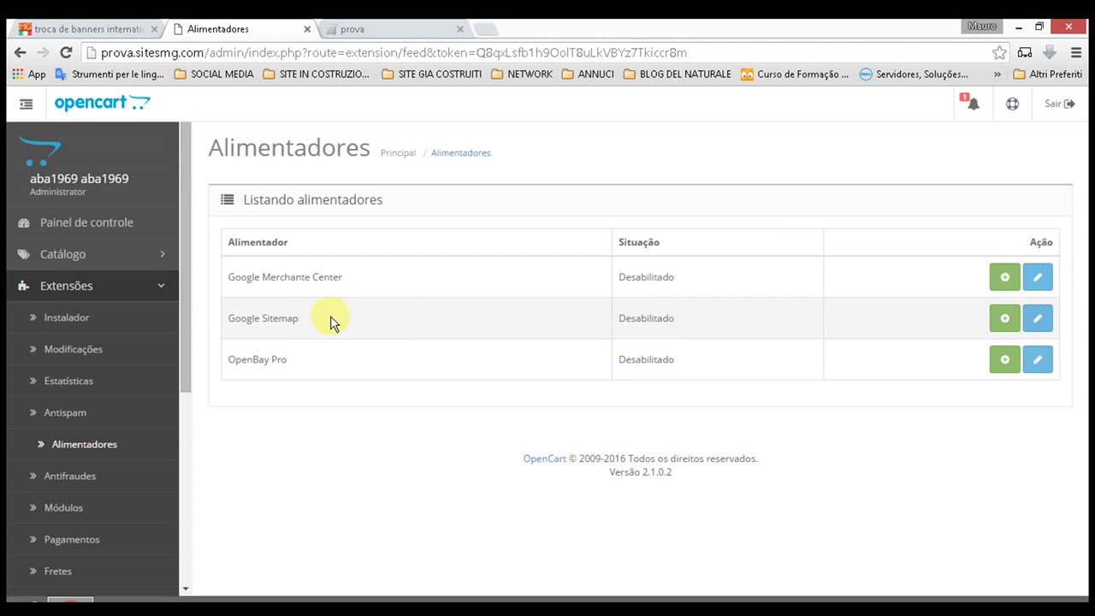
pyautogui.scroll(-3, 180, 331)
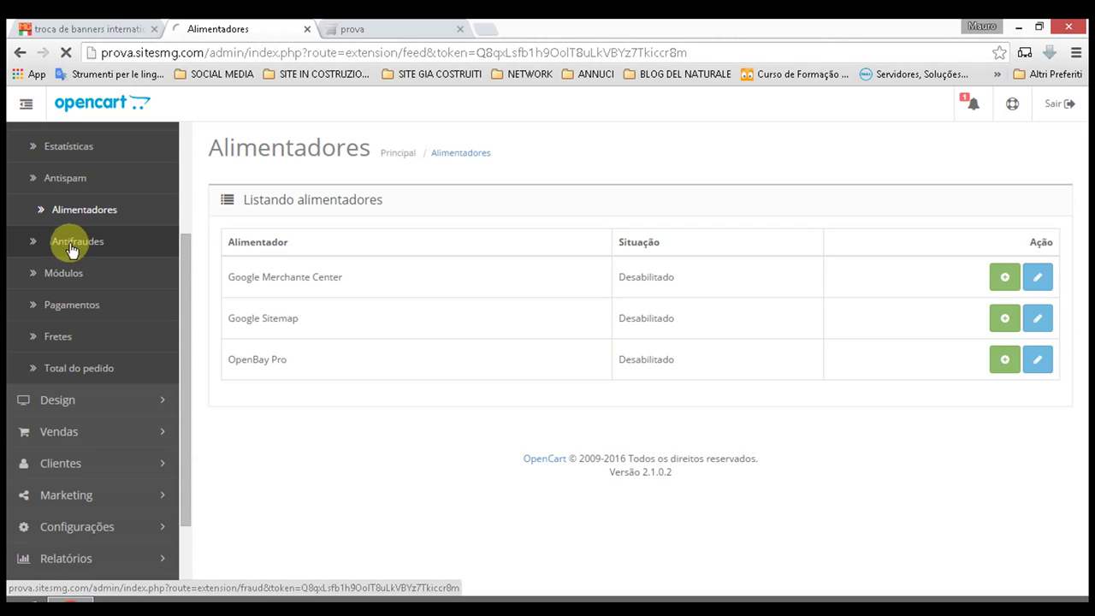
pyautogui.click(75, 243)
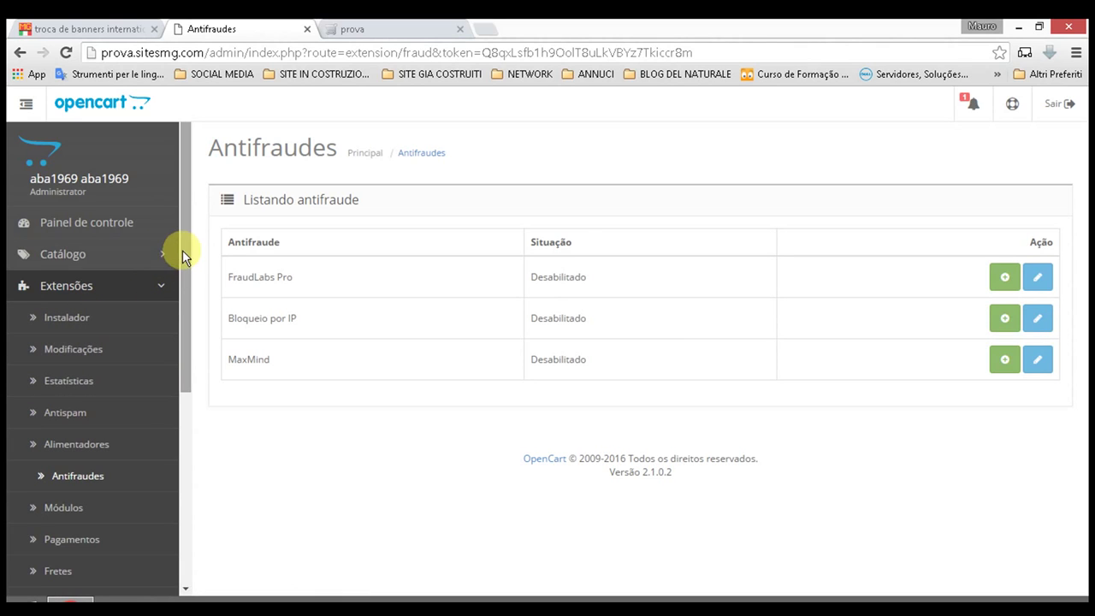
# Step: Open the Módulos page under Extensões and look through the whole list of modules with their install and edit actions
pyautogui.scroll(-3, 189, 248)
pyautogui.scroll(-4, 202, 377)
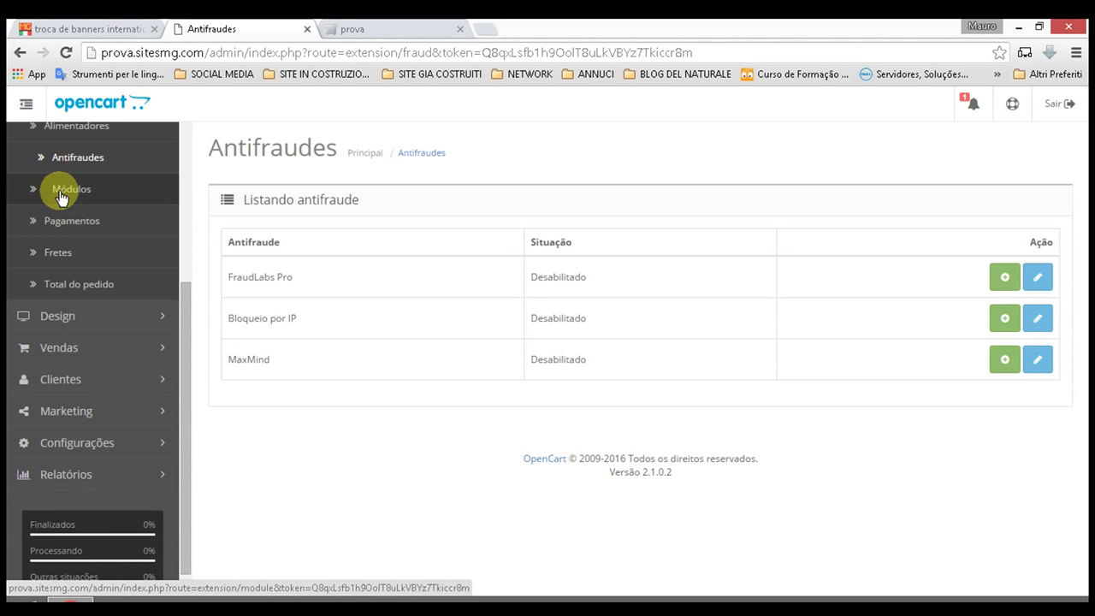
pyautogui.click(62, 190)
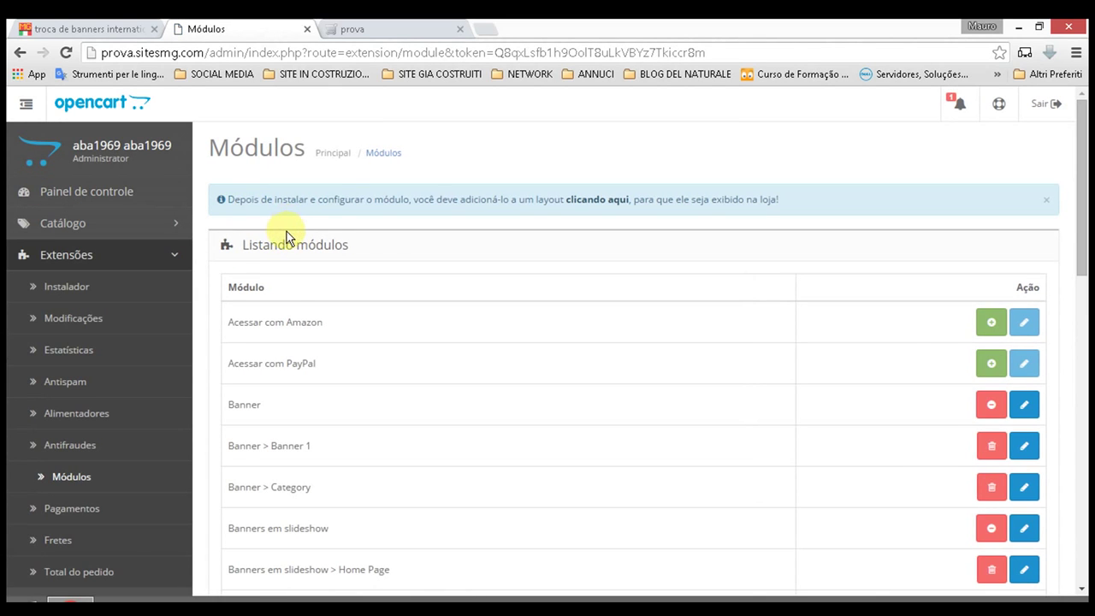
pyautogui.scroll(-4, 240, 264)
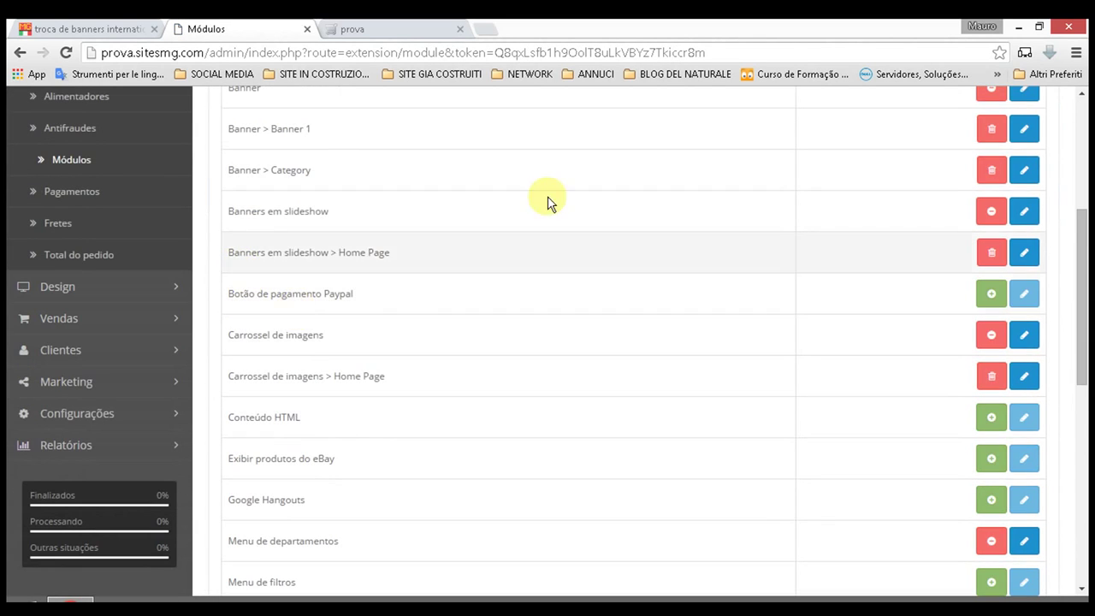
pyautogui.click(72, 160)
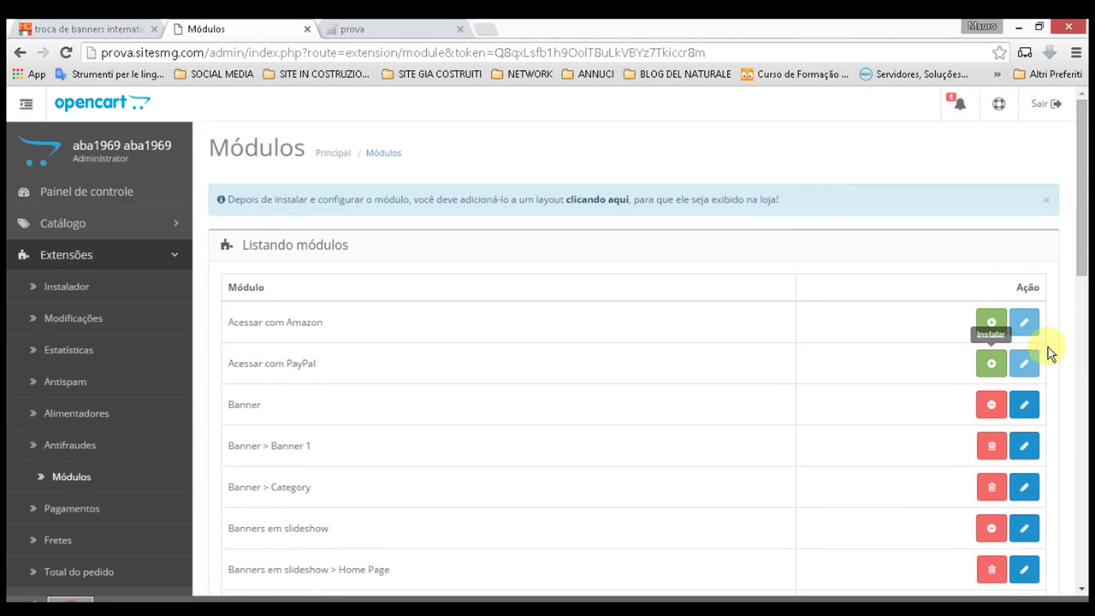
pyautogui.scroll(-2, 992, 387)
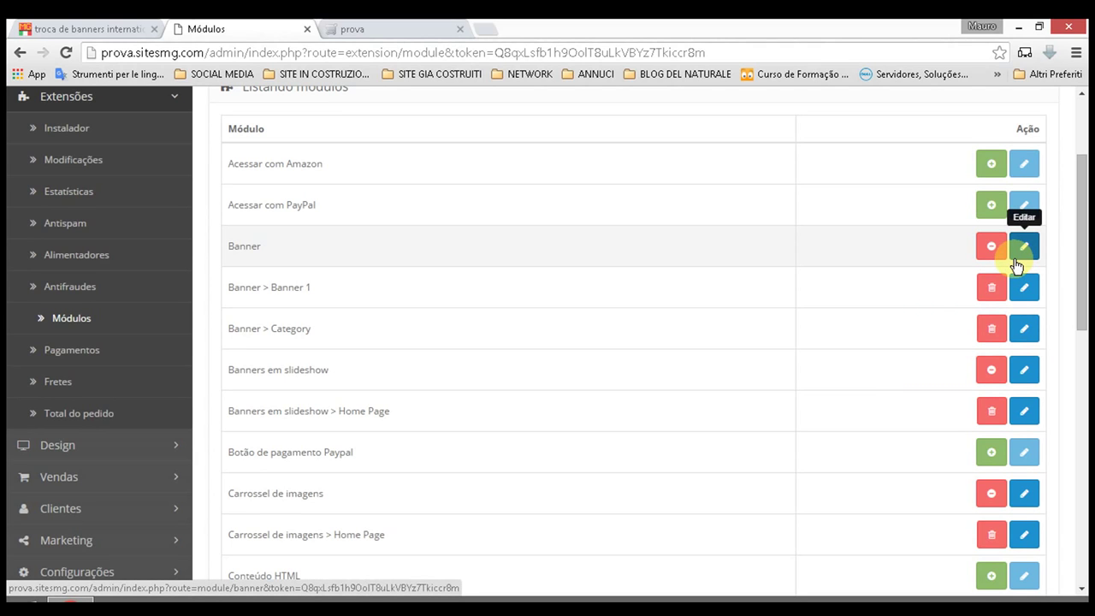
pyautogui.scroll(-2, 975, 262)
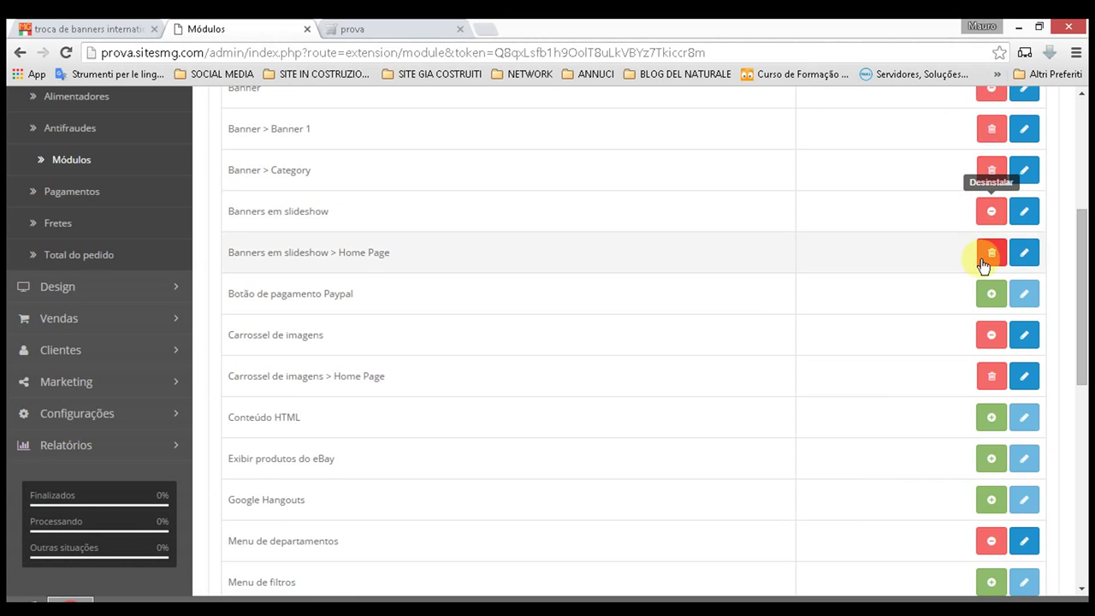
pyautogui.scroll(-1, 971, 351)
pyautogui.scroll(-3, 965, 334)
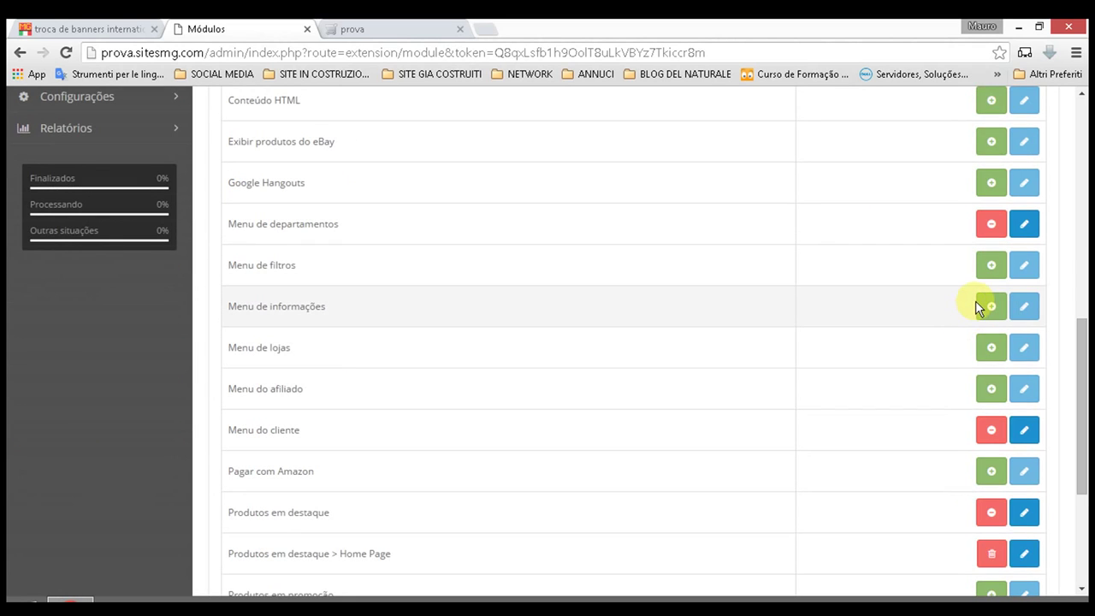
pyautogui.scroll(-3, 975, 301)
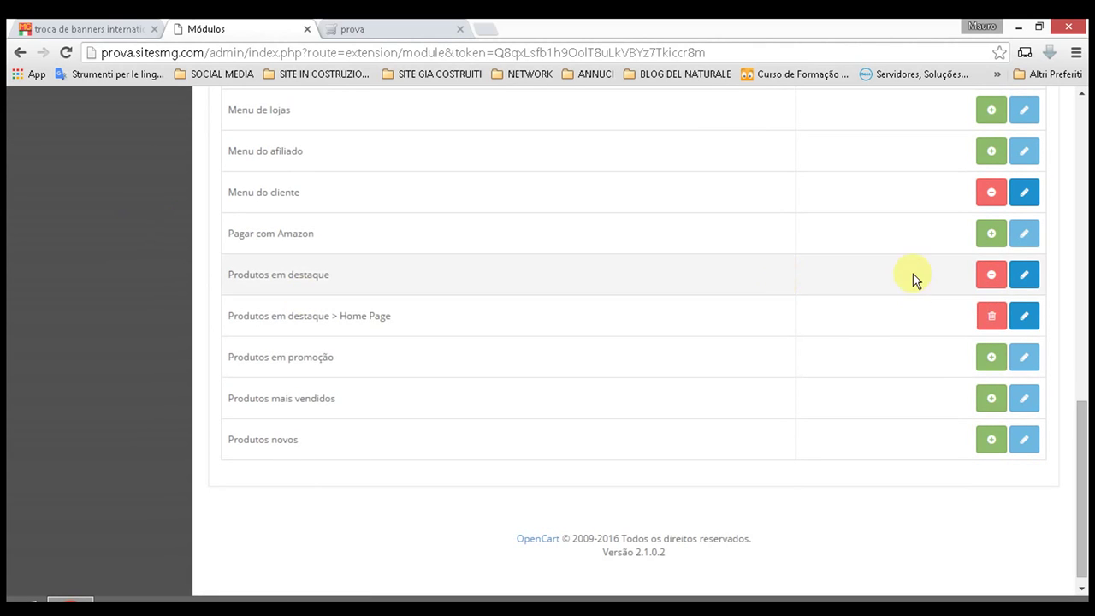
# Step: Examine the install action of the Pagar com Amazon module and the uninstall action of the Banner module
pyautogui.click(993, 234)
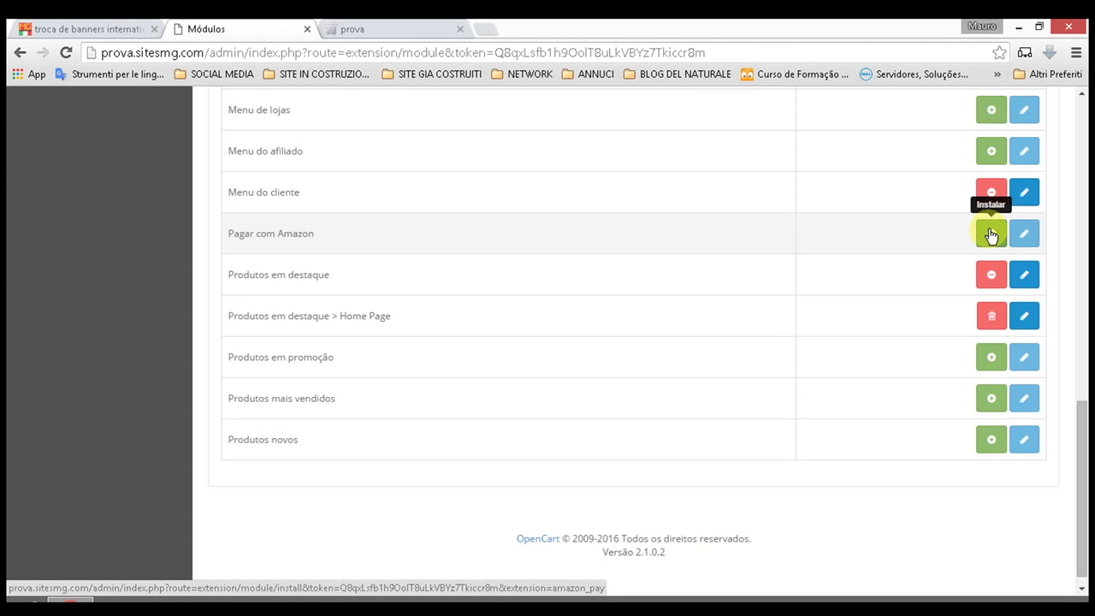
pyautogui.click(993, 232)
pyautogui.click(994, 232)
pyautogui.scroll(6, 993, 231)
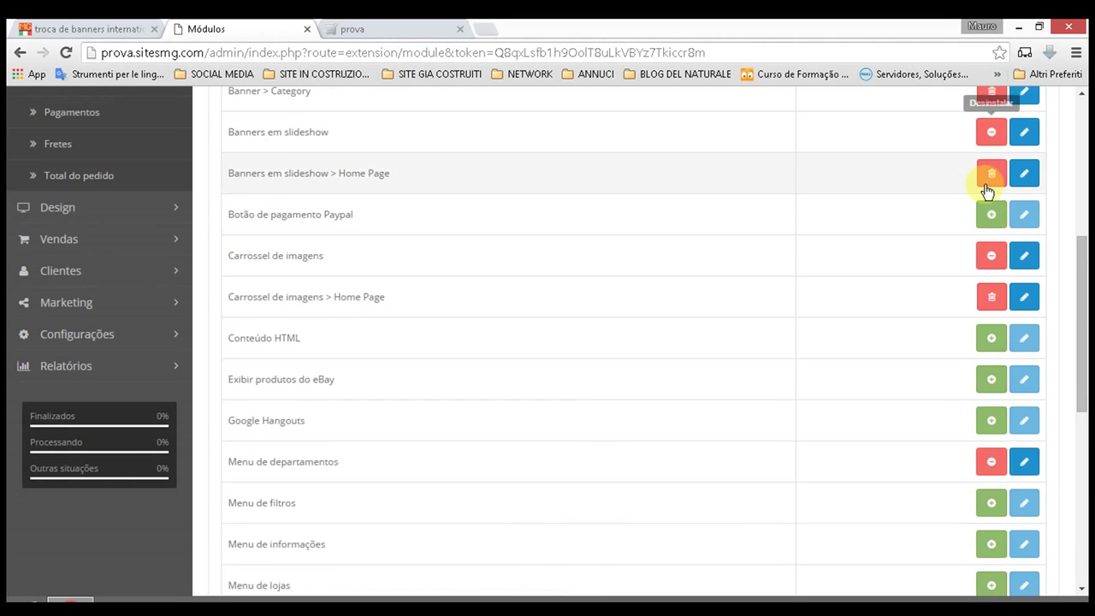
pyautogui.scroll(2, 993, 142)
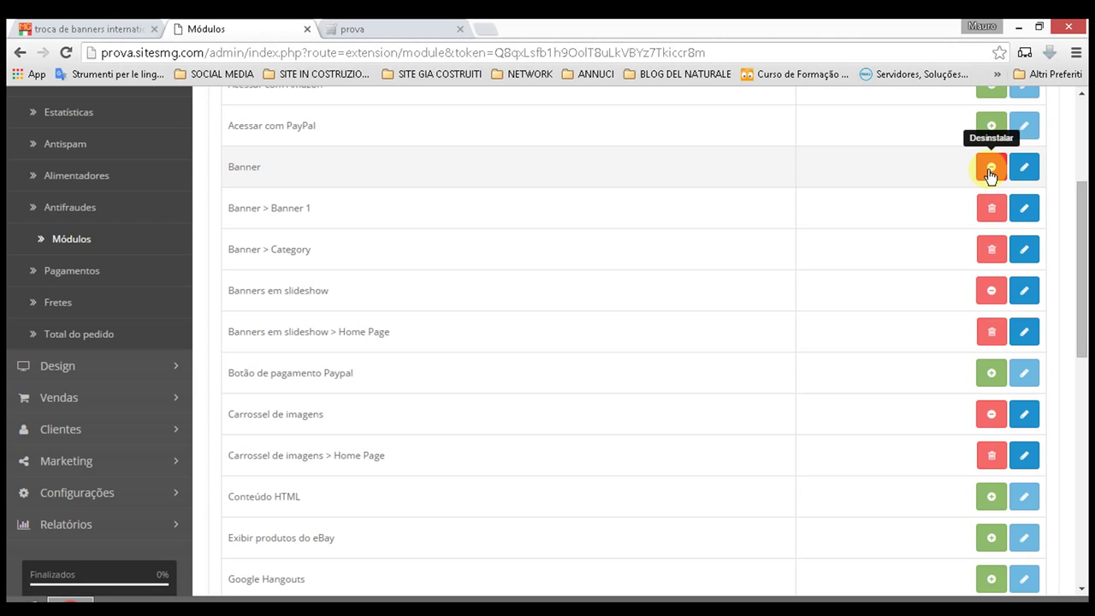
pyautogui.click(992, 169)
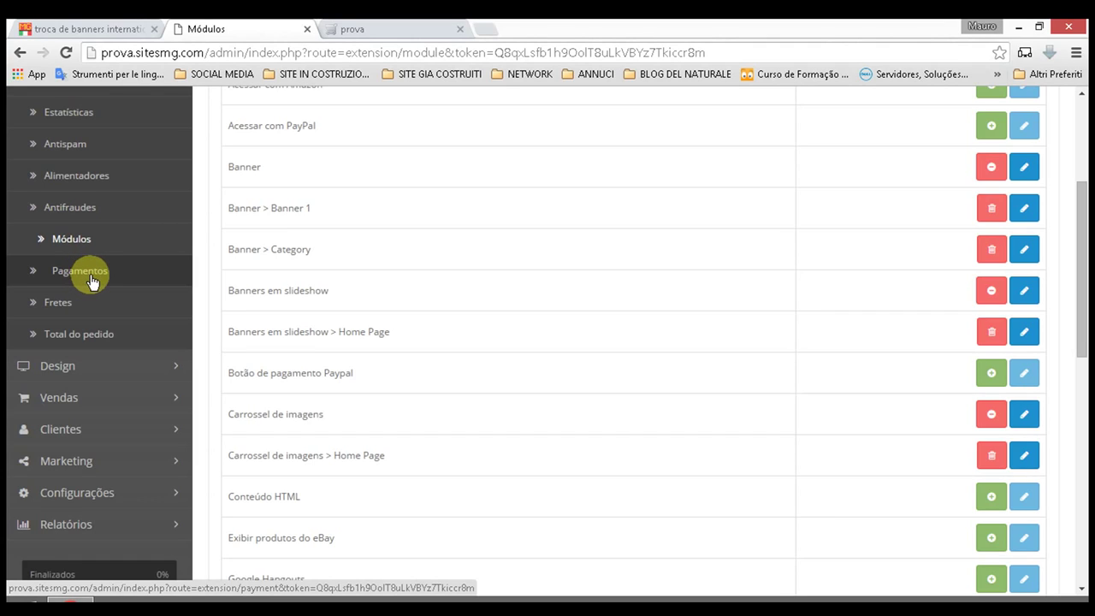
# Step: Open the Pagamentos page under Extensões and look through the payment methods from Amazon down to Worldpay Online Payments
pyautogui.click(78, 272)
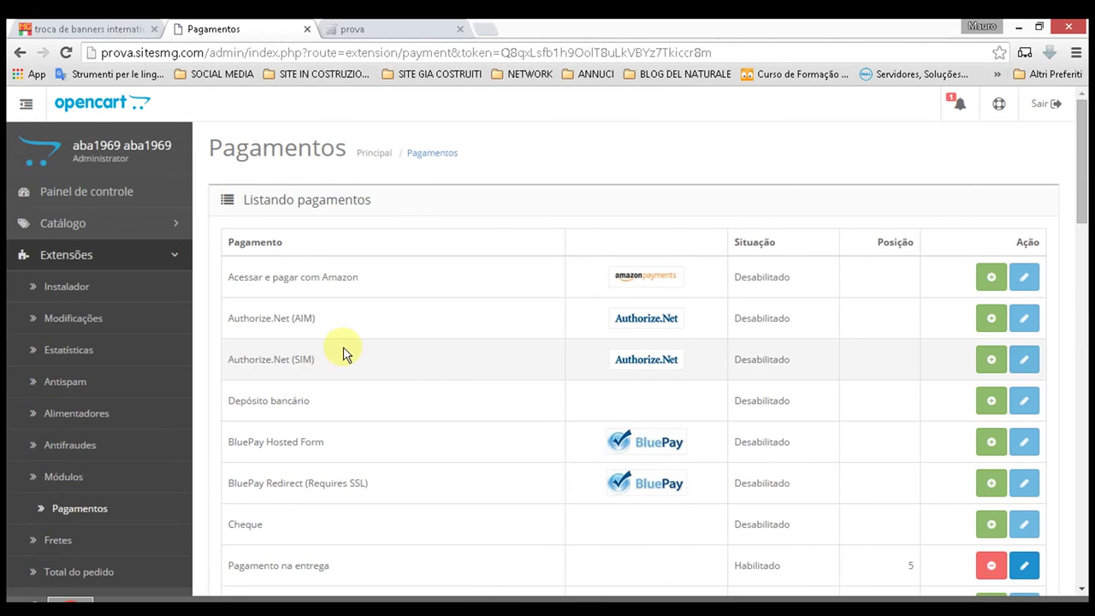
pyautogui.scroll(-3, 521, 355)
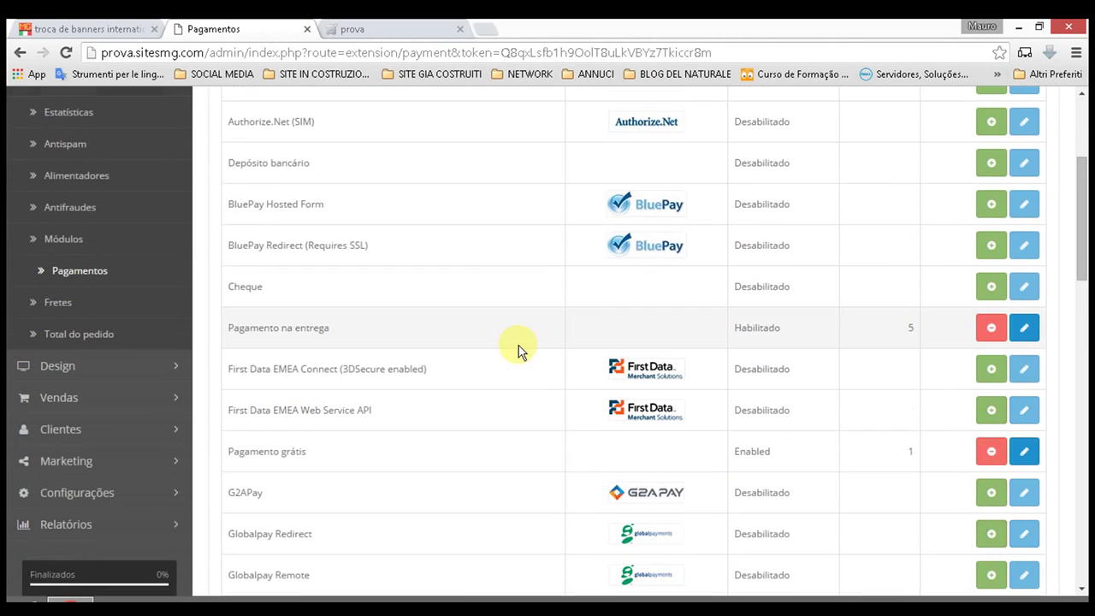
pyautogui.scroll(-6, 523, 345)
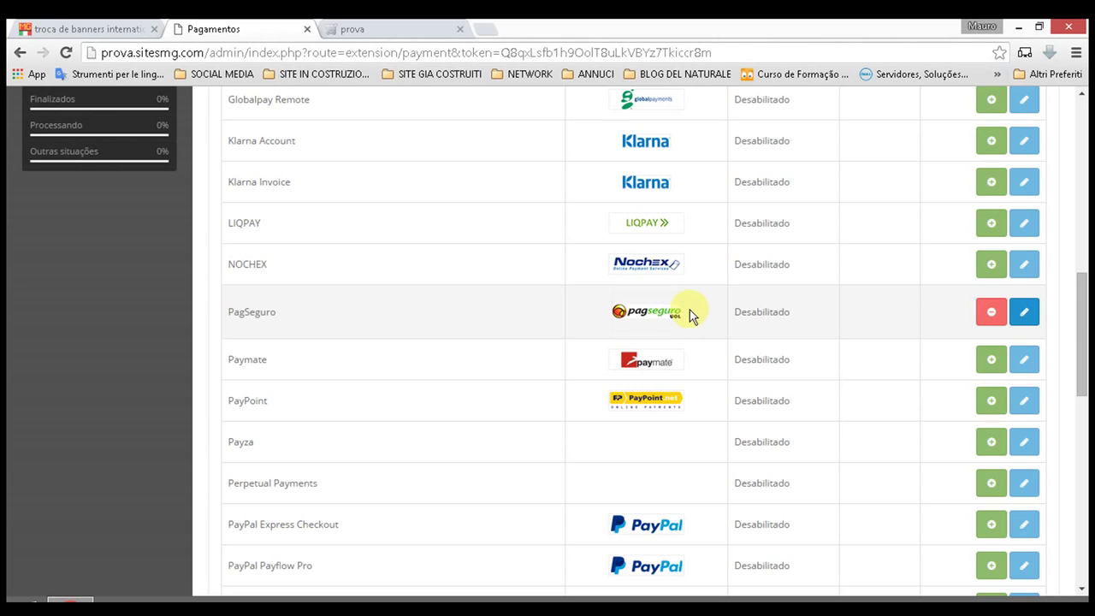
pyautogui.scroll(-5, 676, 308)
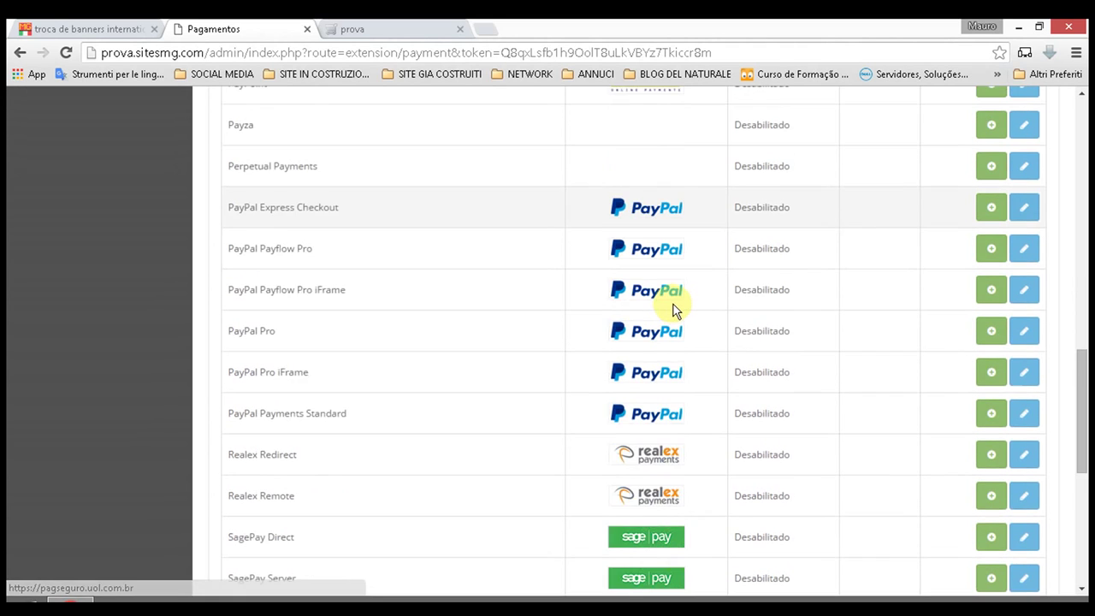
pyautogui.scroll(15, 675, 308)
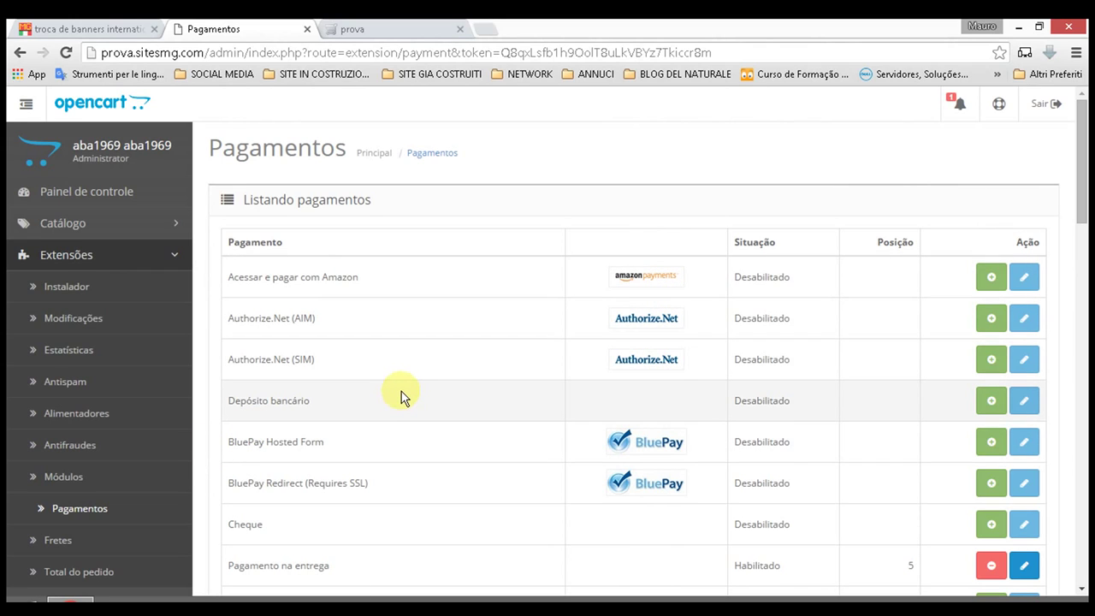
pyautogui.scroll(-3, 407, 390)
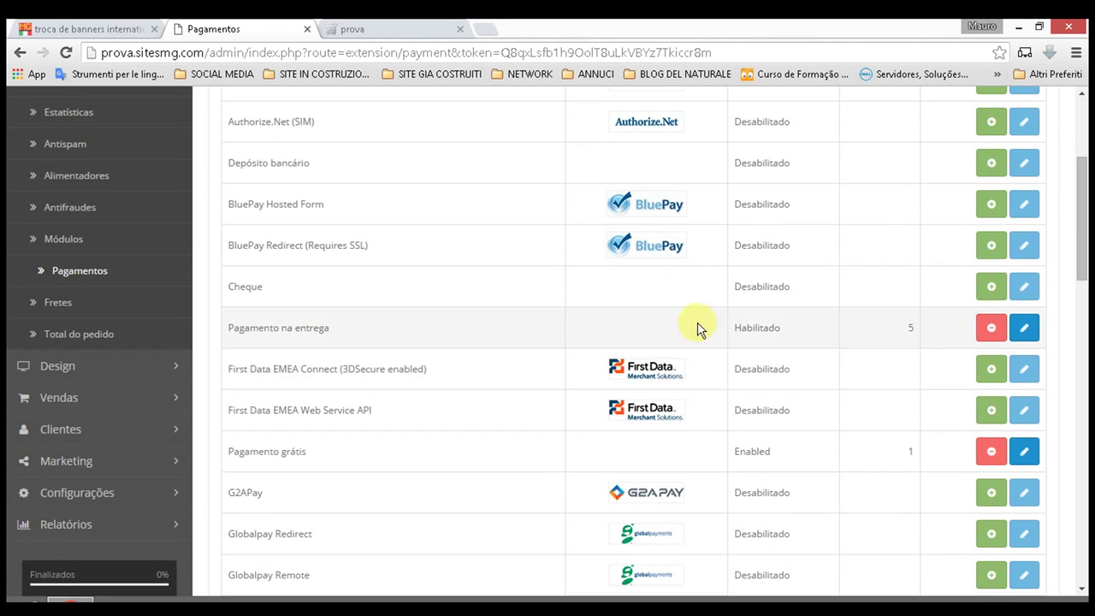
pyautogui.scroll(-6, 706, 291)
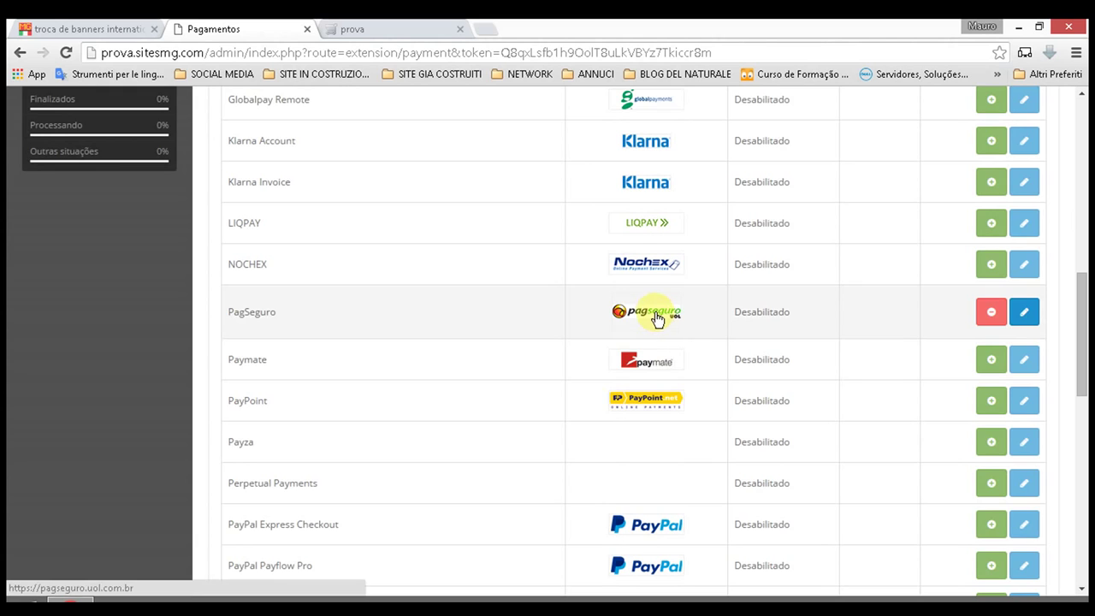
pyautogui.scroll(-2, 663, 312)
pyautogui.scroll(-8, 663, 308)
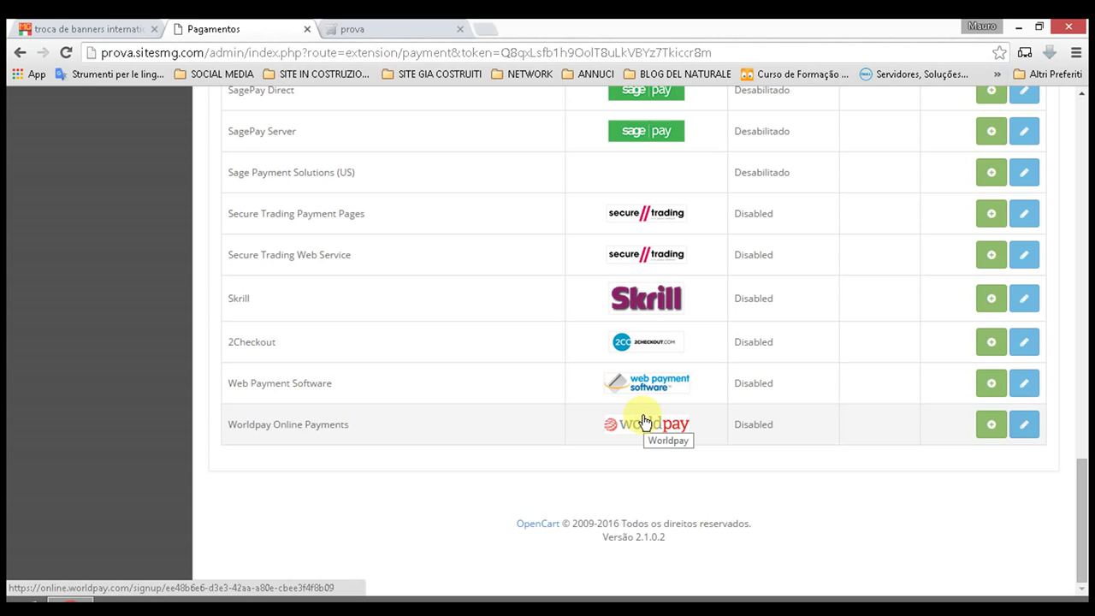
pyautogui.scroll(15, 642, 415)
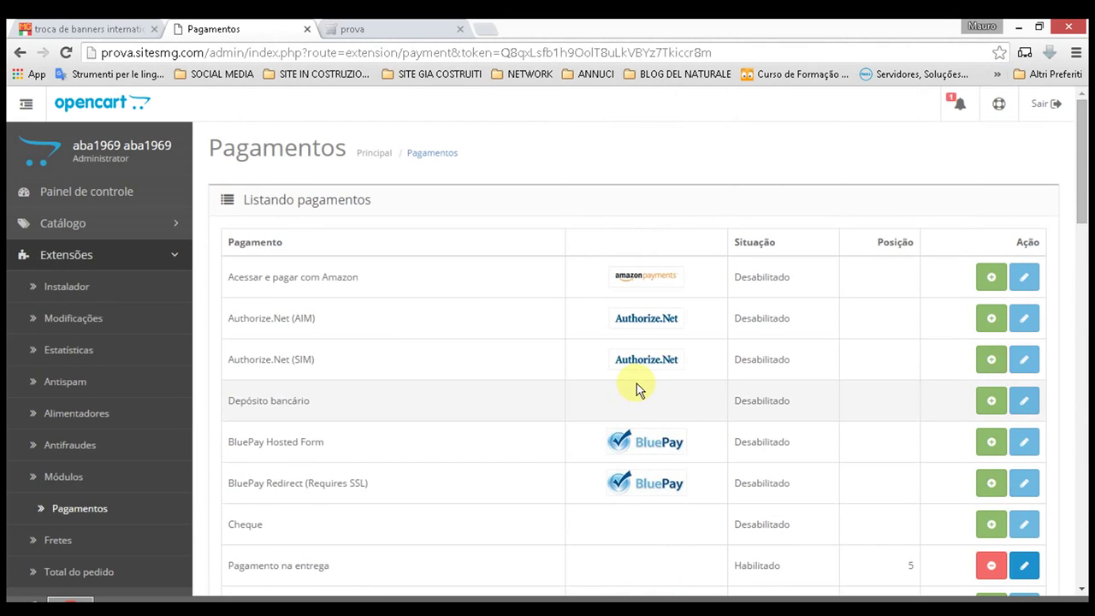
# Step: Review the payment list again, checking the Pagamento na entrega, PagSeguro and PayPal entries and their status
pyautogui.scroll(-3, 171, 436)
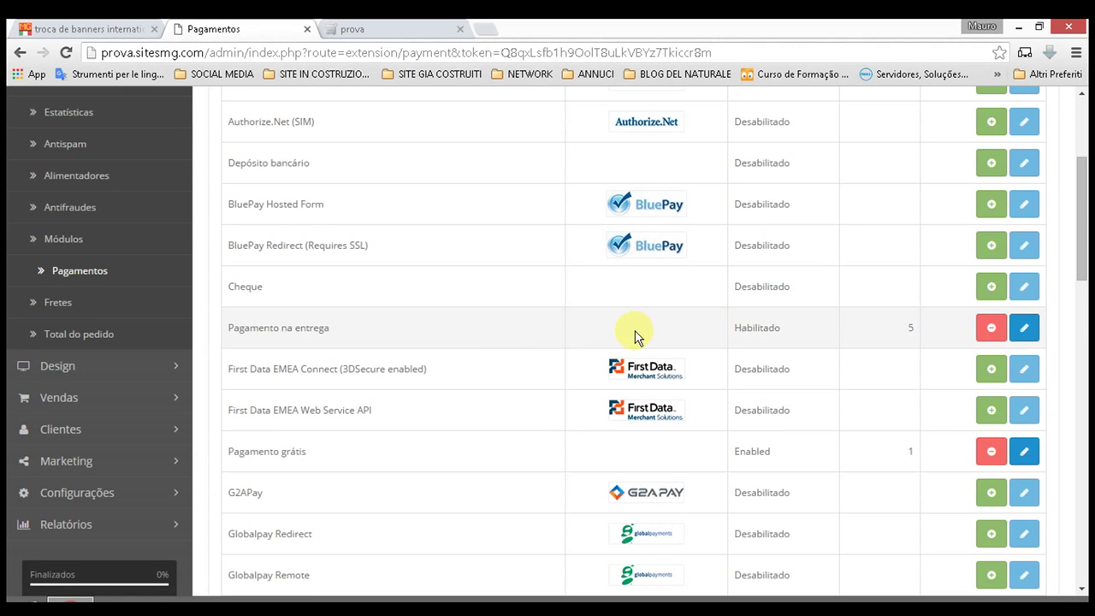
pyautogui.scroll(-5, 650, 371)
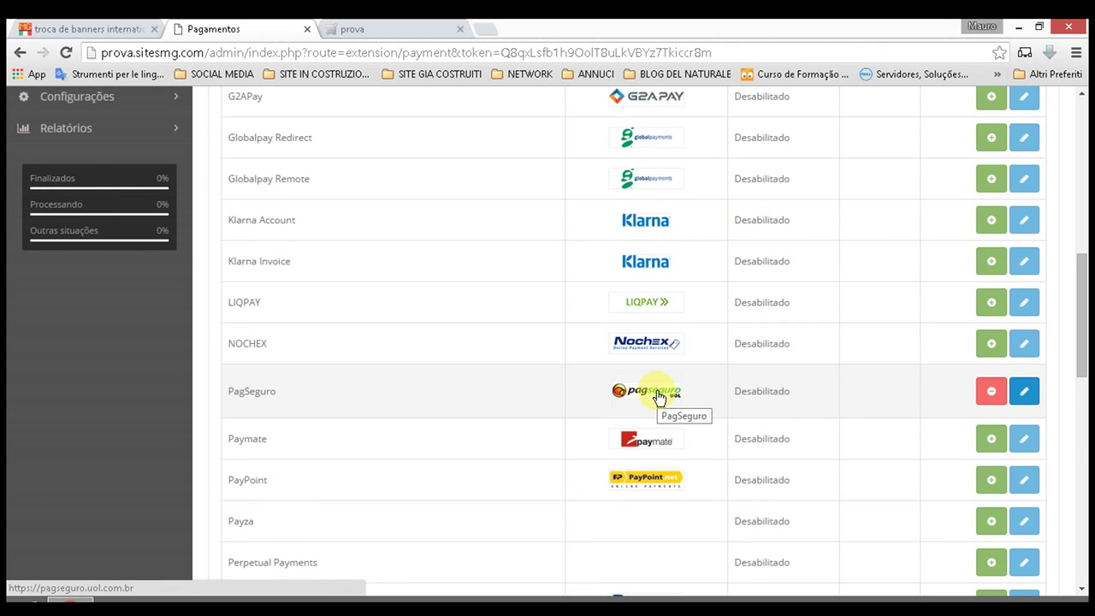
pyautogui.scroll(-4, 659, 396)
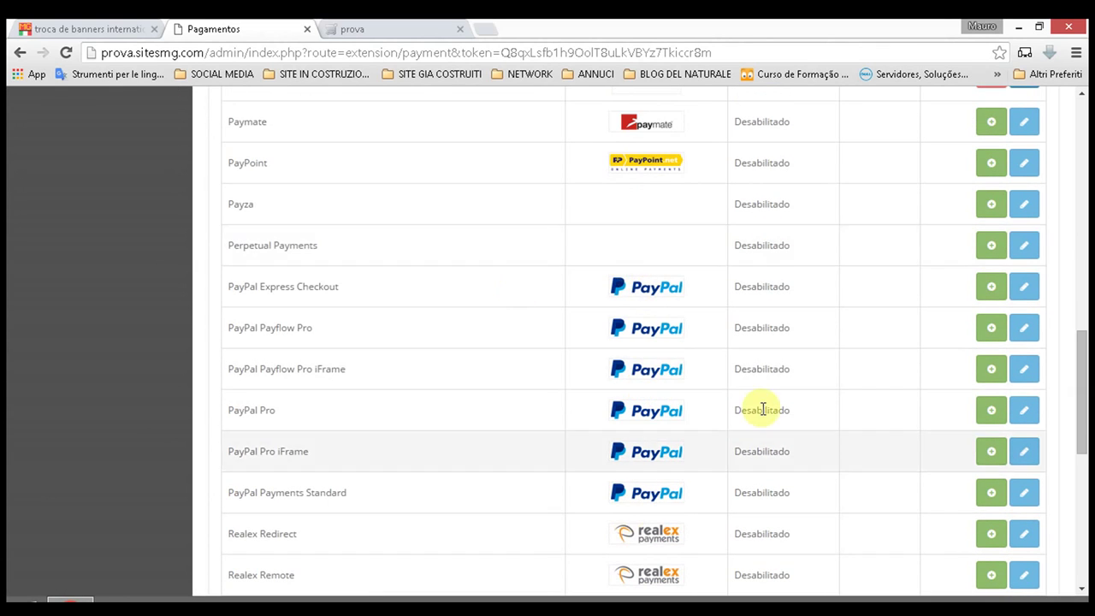
pyautogui.scroll(-6, 587, 384)
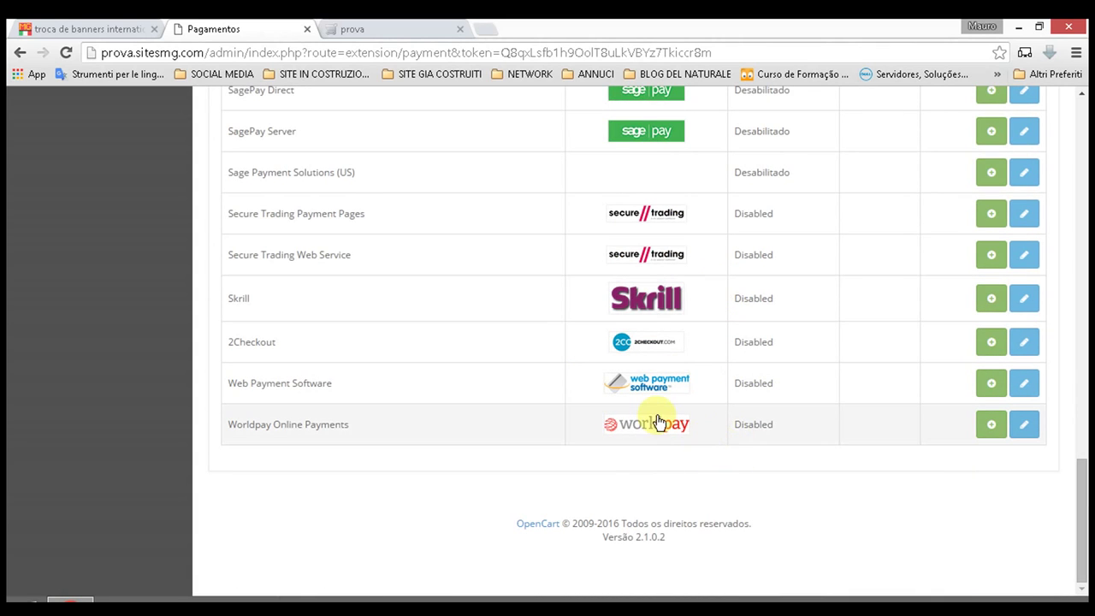
pyautogui.scroll(2, 660, 406)
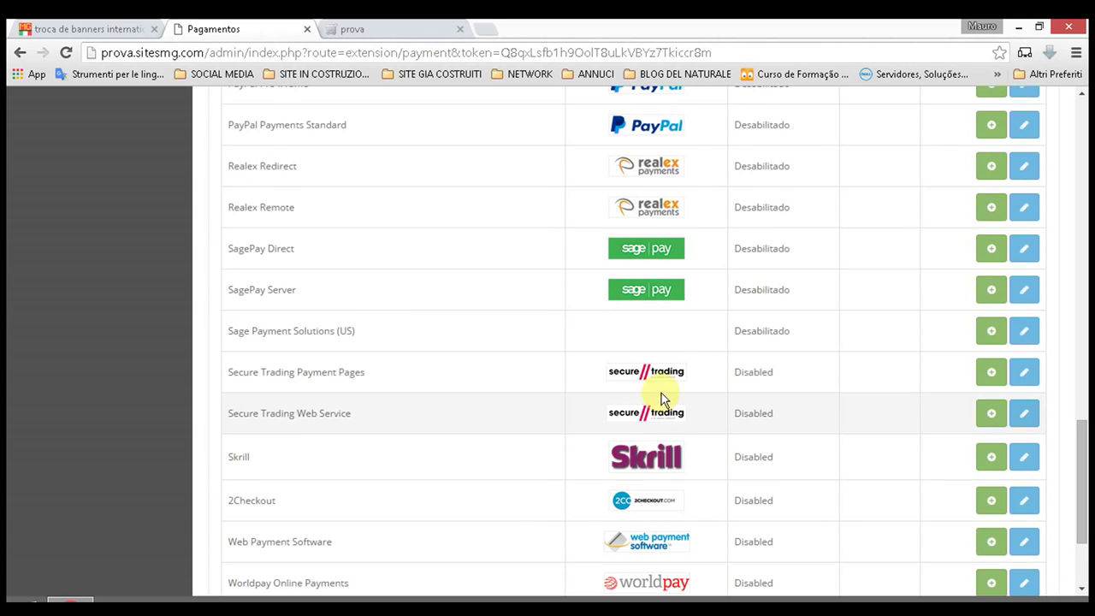
pyautogui.scroll(7, 660, 399)
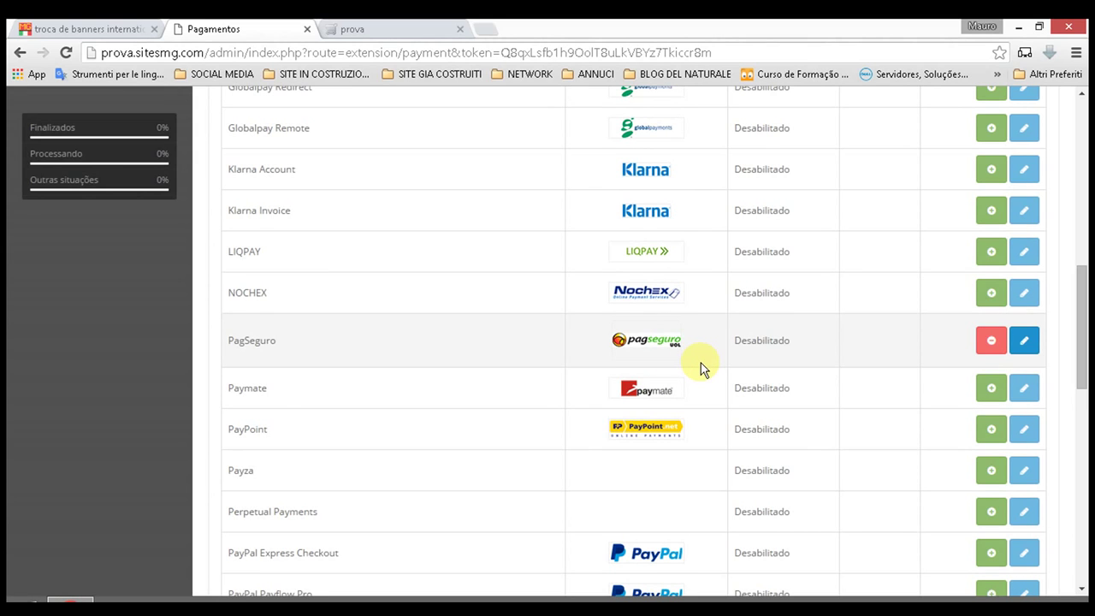
pyautogui.scroll(5, 701, 363)
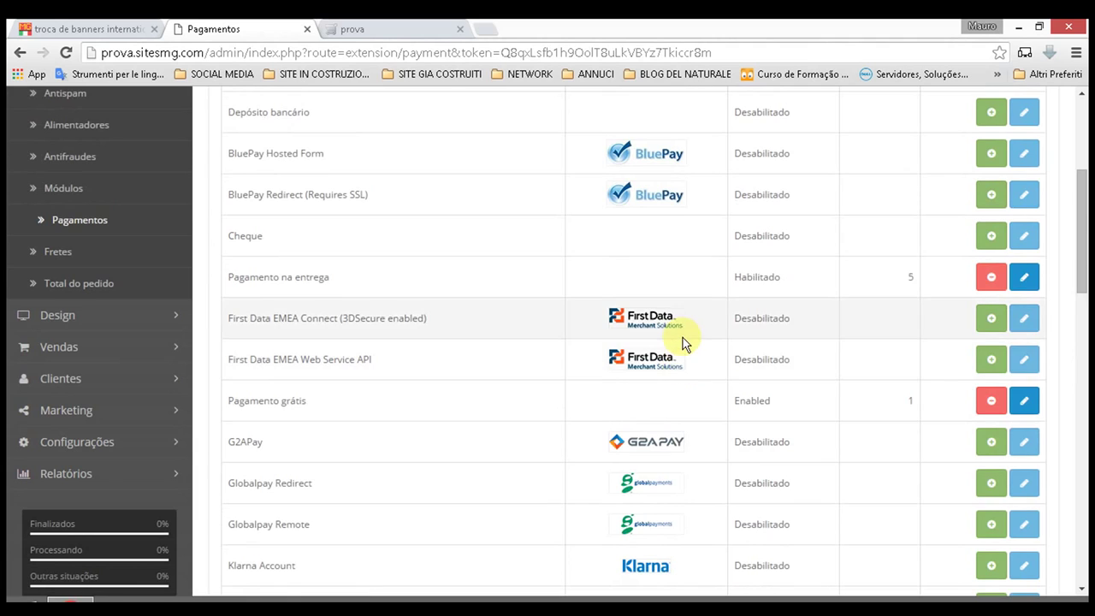
# Step: Finish looking over the payment methods, open the Fretes page under Extensões and look through its list of shipping methods
pyautogui.scroll(3, 684, 351)
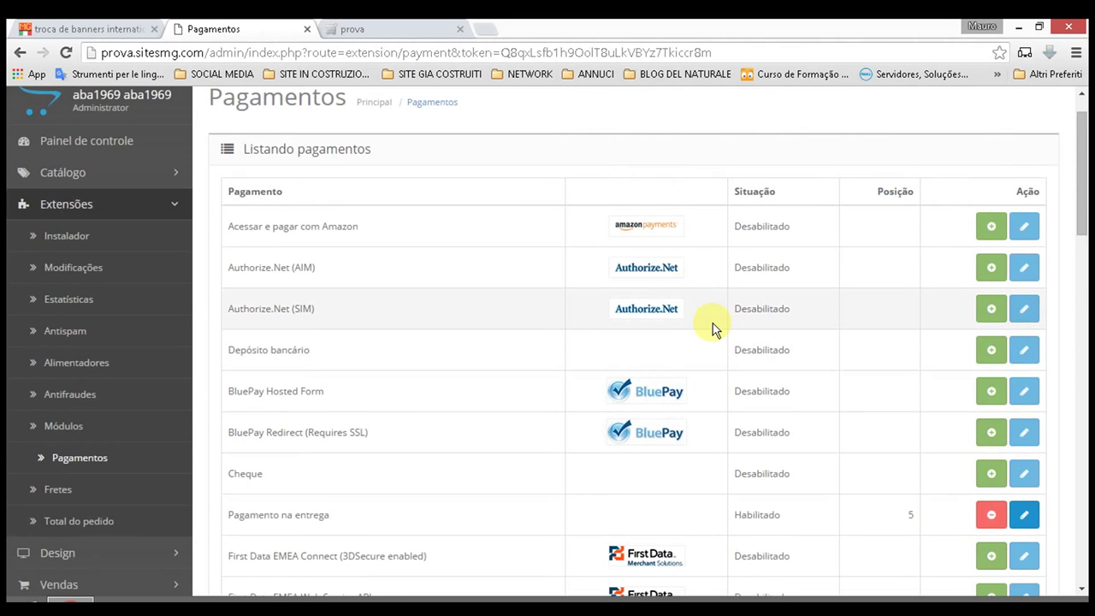
pyautogui.scroll(-4, 146, 318)
pyautogui.scroll(2, 150, 299)
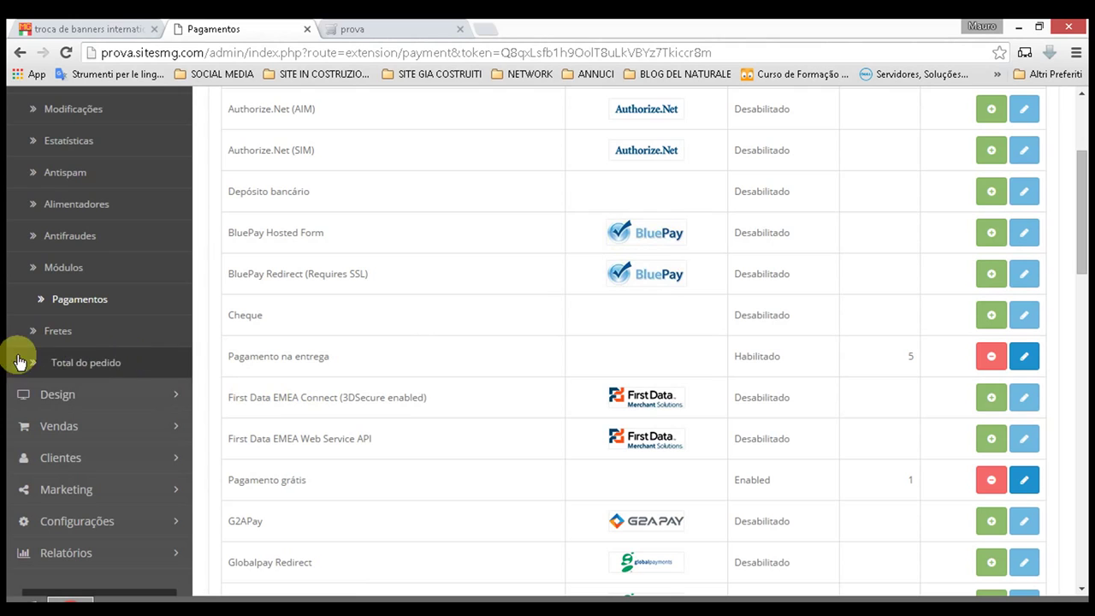
pyautogui.click(80, 335)
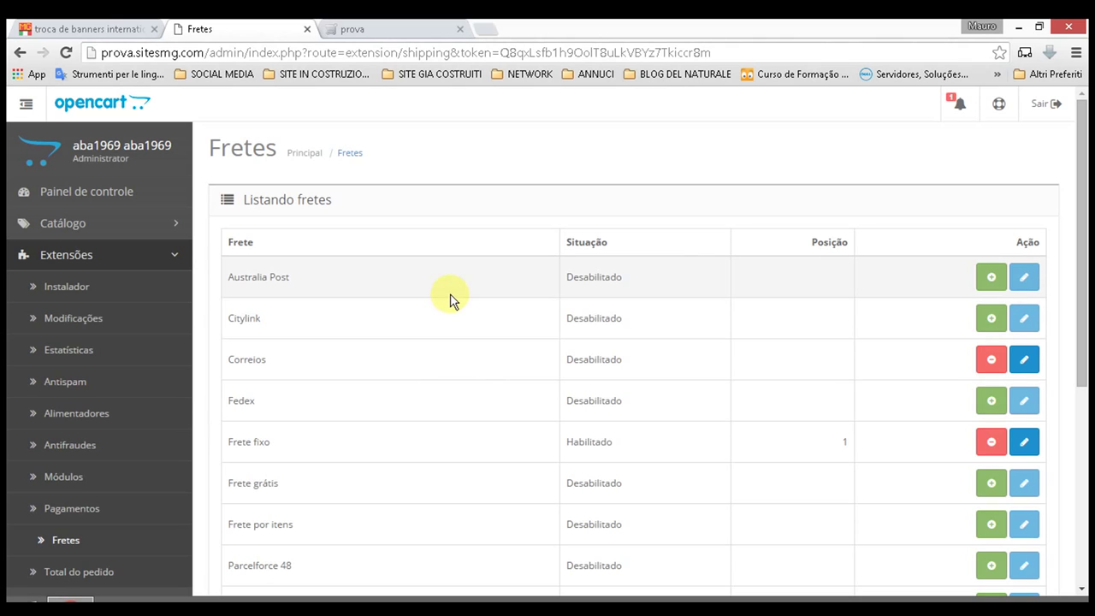
pyautogui.scroll(-4, 456, 300)
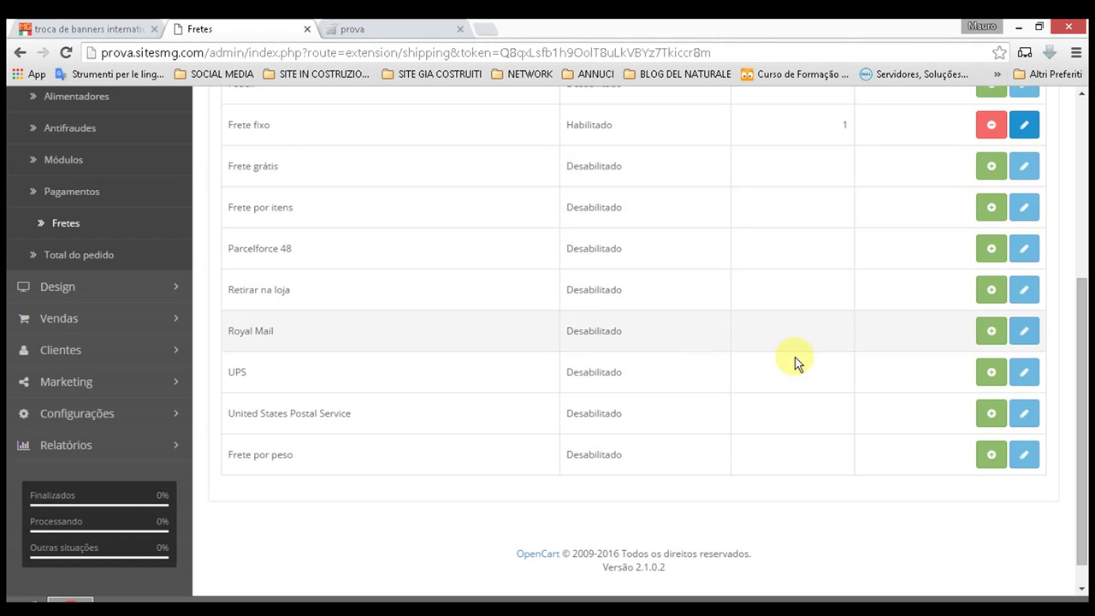
pyautogui.scroll(3, 756, 313)
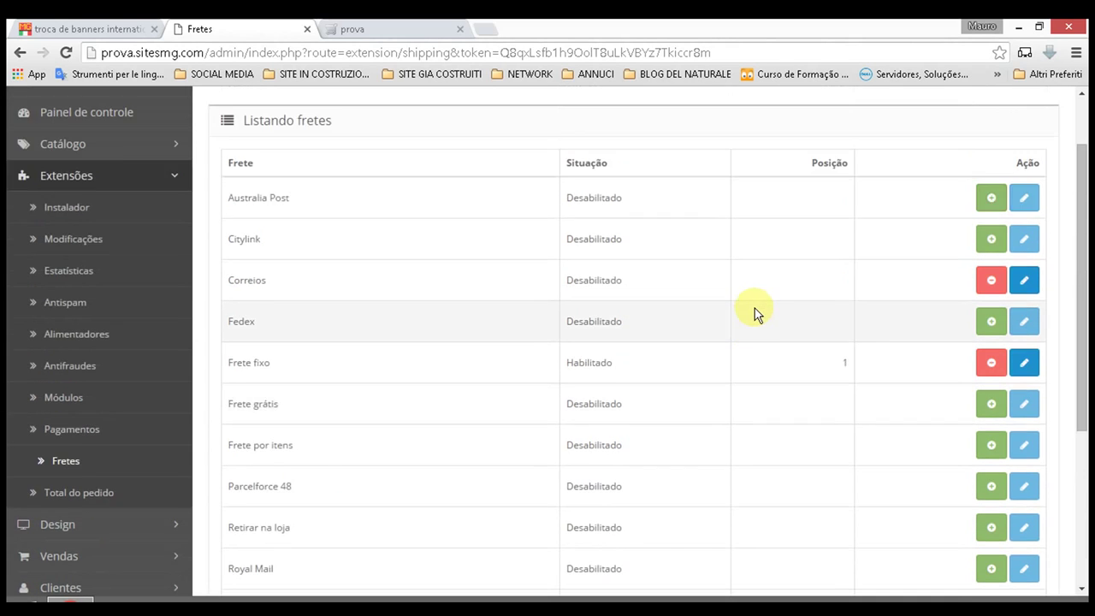
pyautogui.scroll(1, 757, 310)
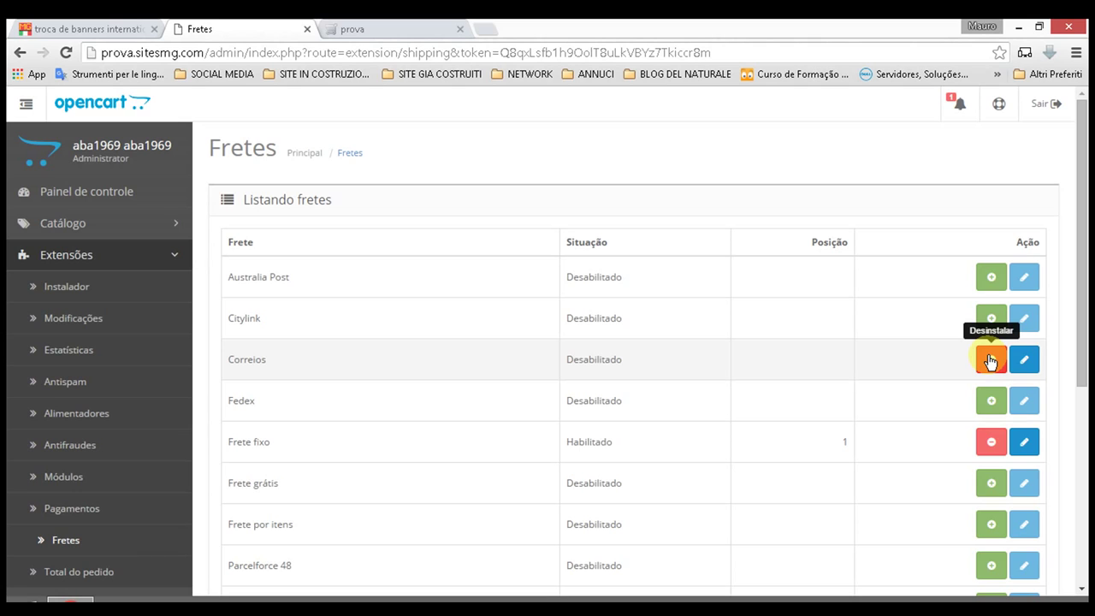
# Step: Open the Total do pedido page under Extensões and review its entries from Cupom to Vale presentes with their status and position
pyautogui.scroll(-2, 288, 365)
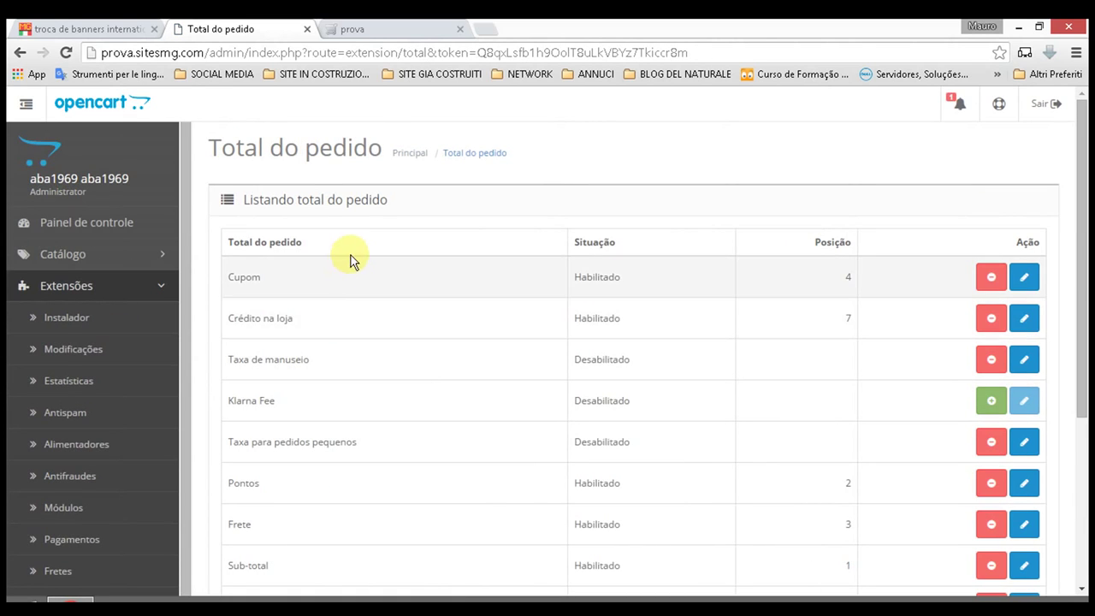
pyautogui.scroll(-3, 347, 257)
pyautogui.scroll(1, 456, 280)
pyautogui.scroll(1, 508, 168)
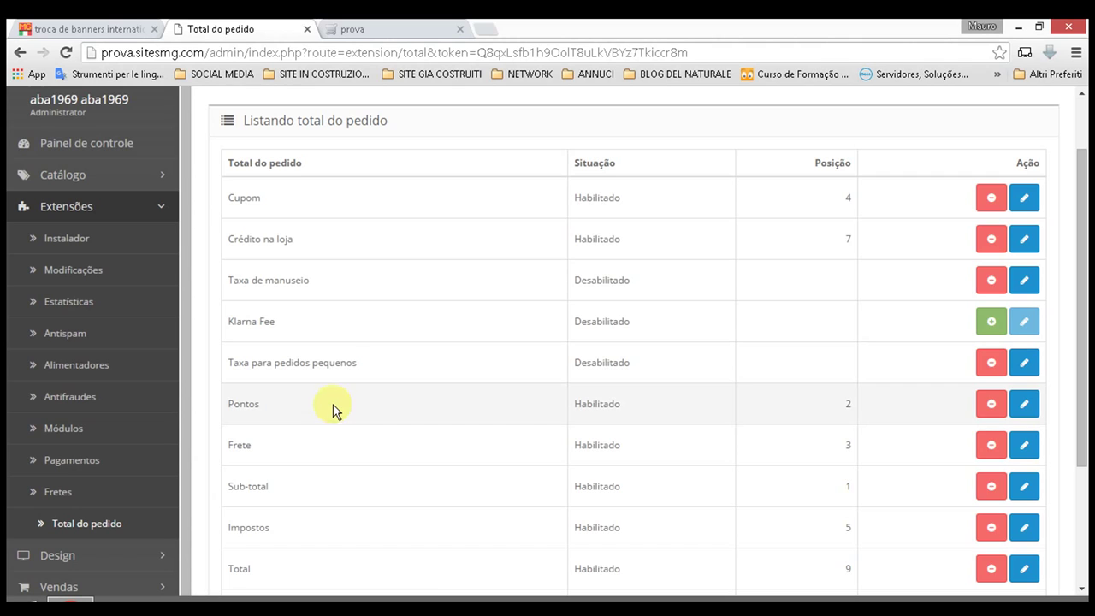
pyautogui.scroll(-5, 402, 219)
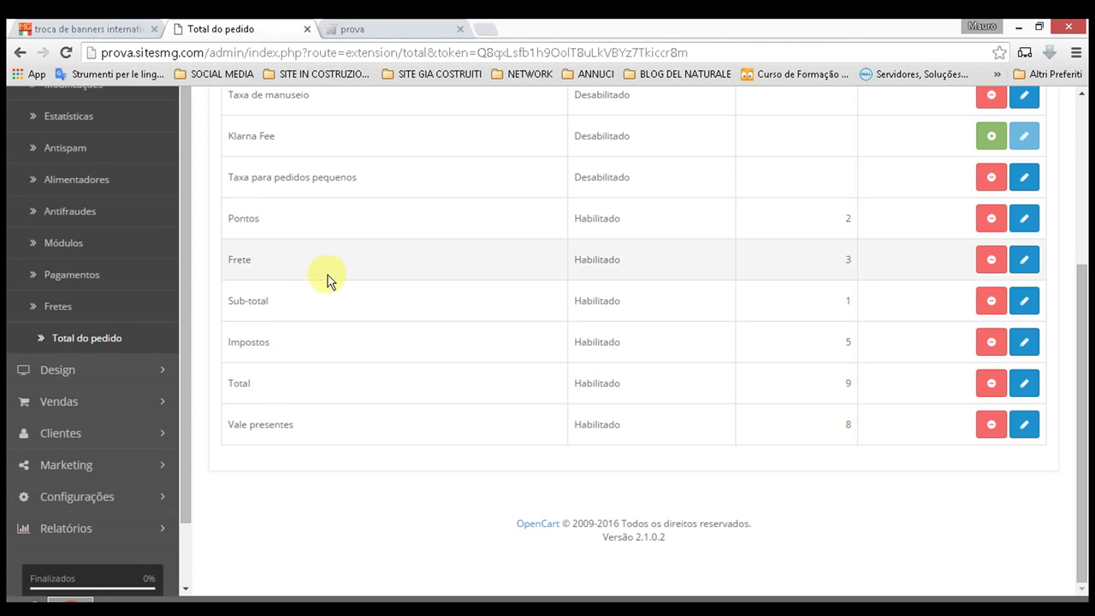
pyautogui.scroll(1, 325, 281)
pyautogui.scroll(1, 326, 274)
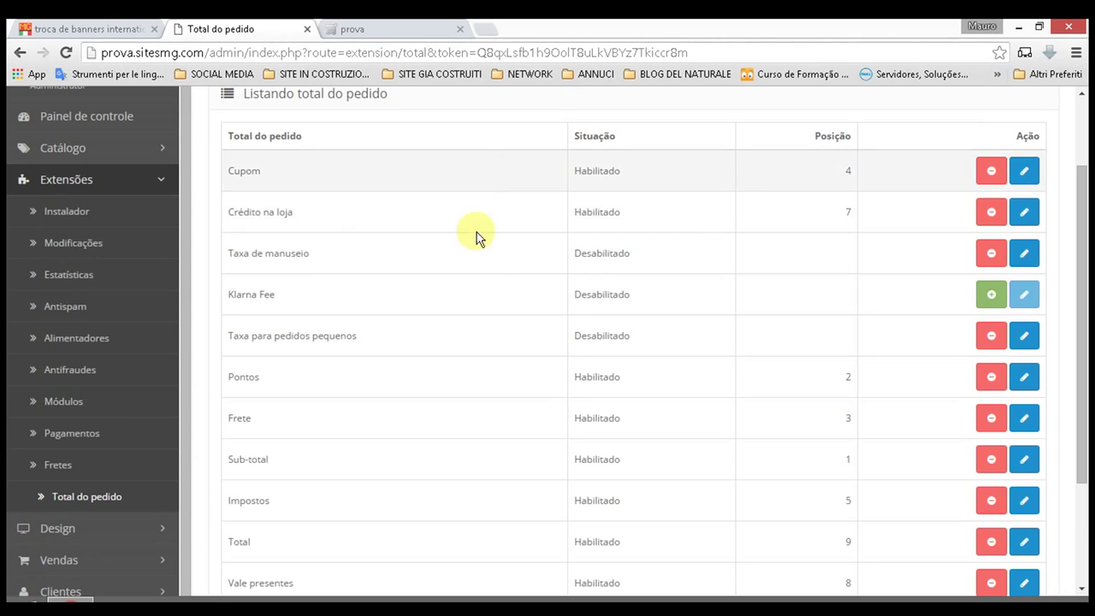
pyautogui.scroll(-2, 414, 300)
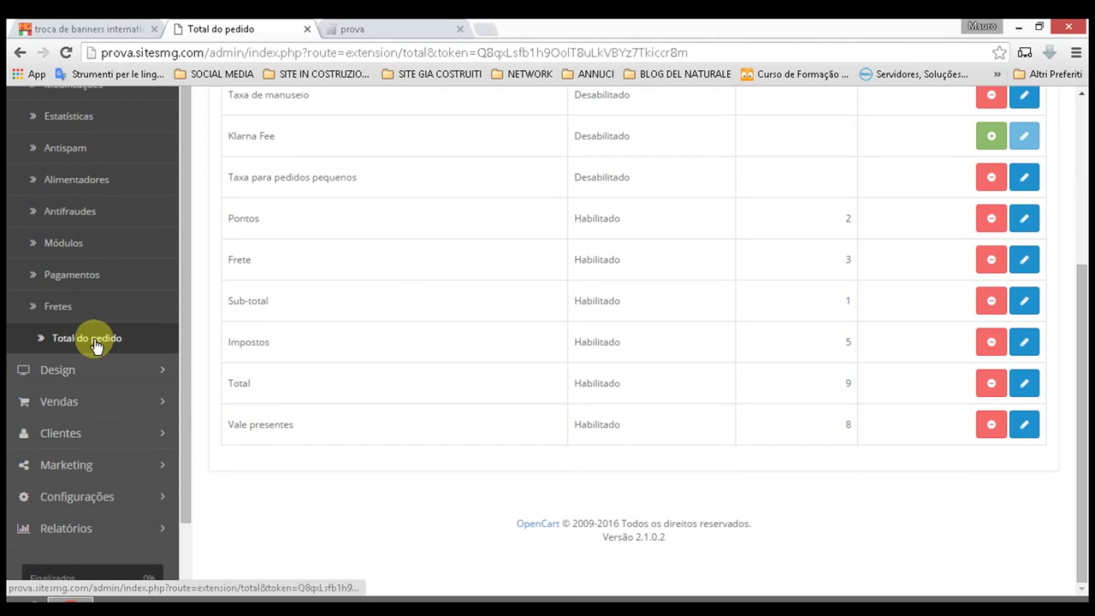
# Step: Open the Layouts page under Design and look through the page layouts from Account to Sitemap
pyautogui.click(60, 373)
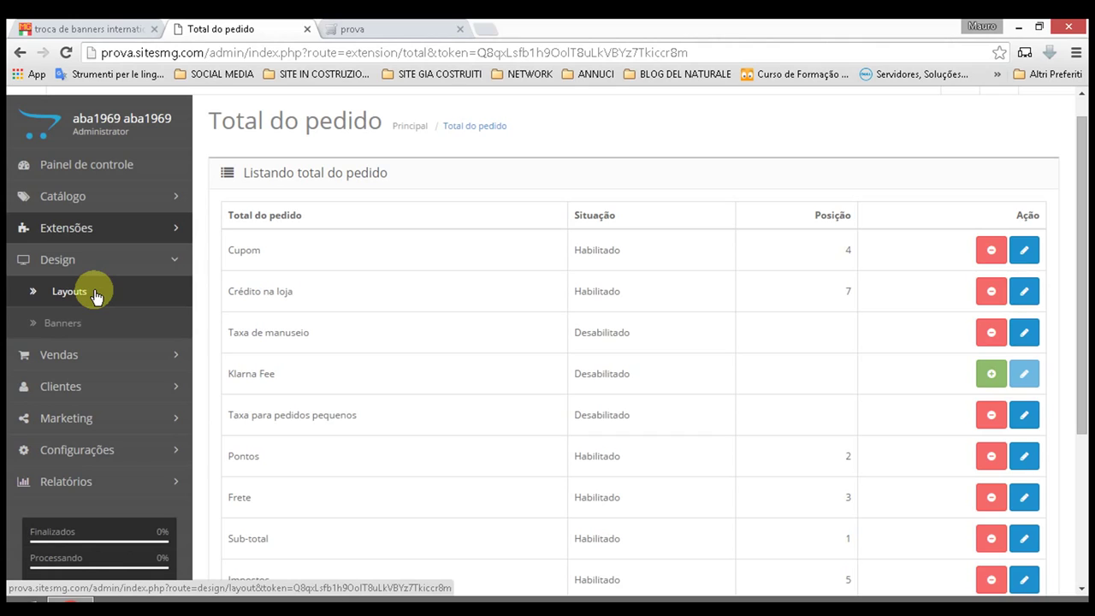
pyautogui.click(94, 293)
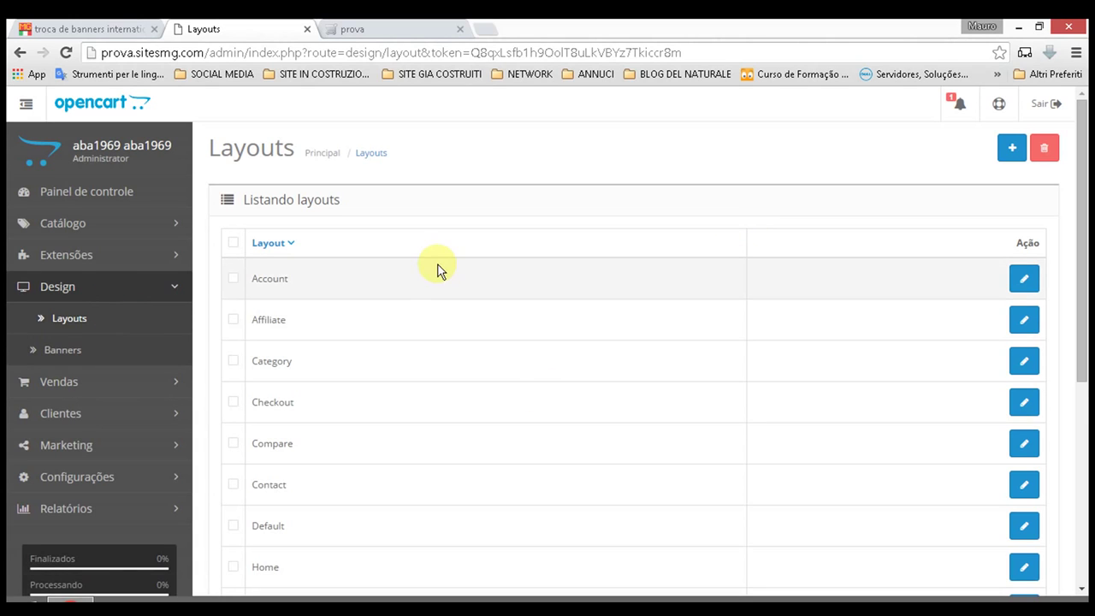
pyautogui.scroll(-1, 446, 267)
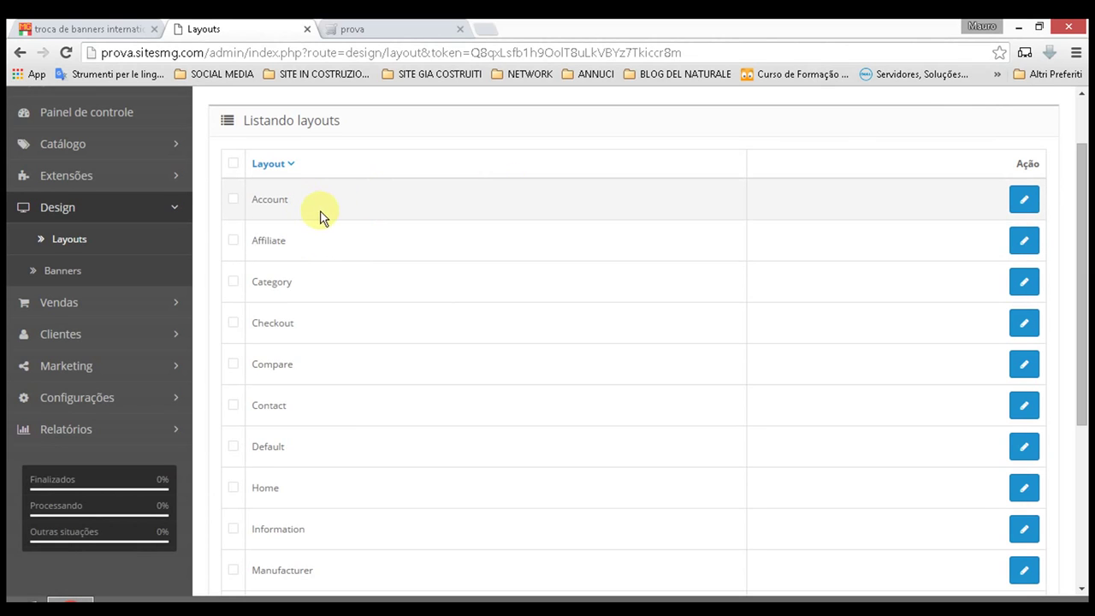
pyautogui.scroll(-1, 342, 228)
pyautogui.scroll(-1, 343, 228)
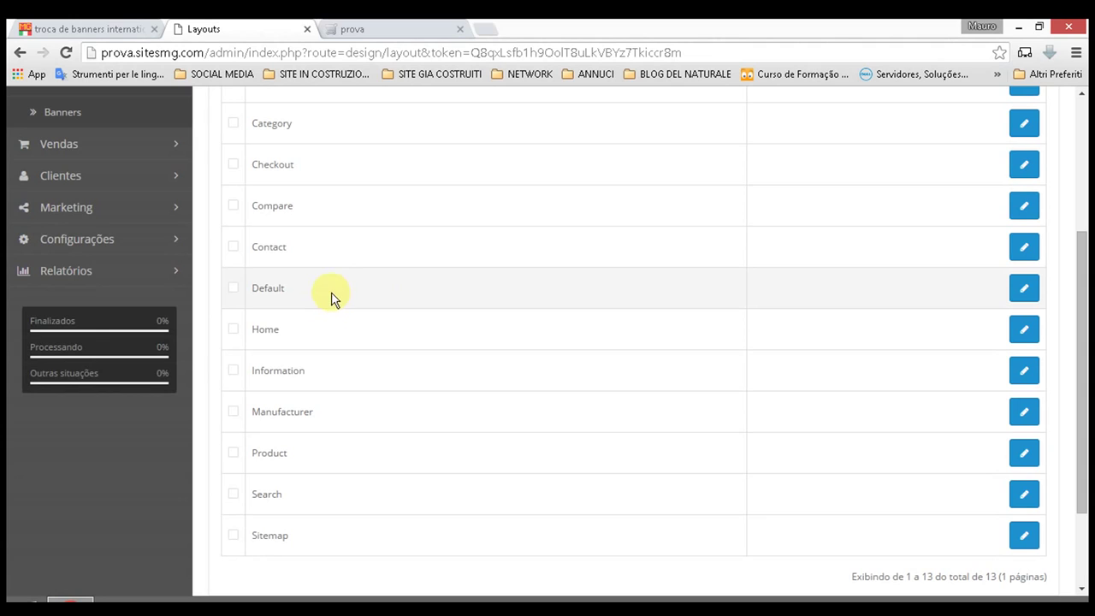
pyautogui.scroll(-1, 347, 193)
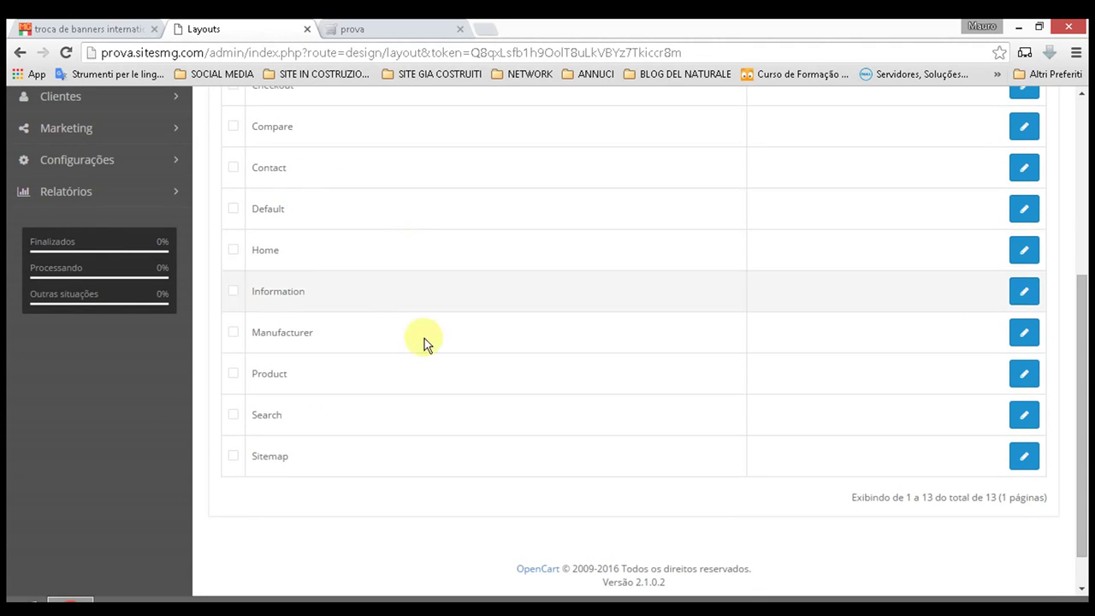
pyautogui.scroll(4, 391, 356)
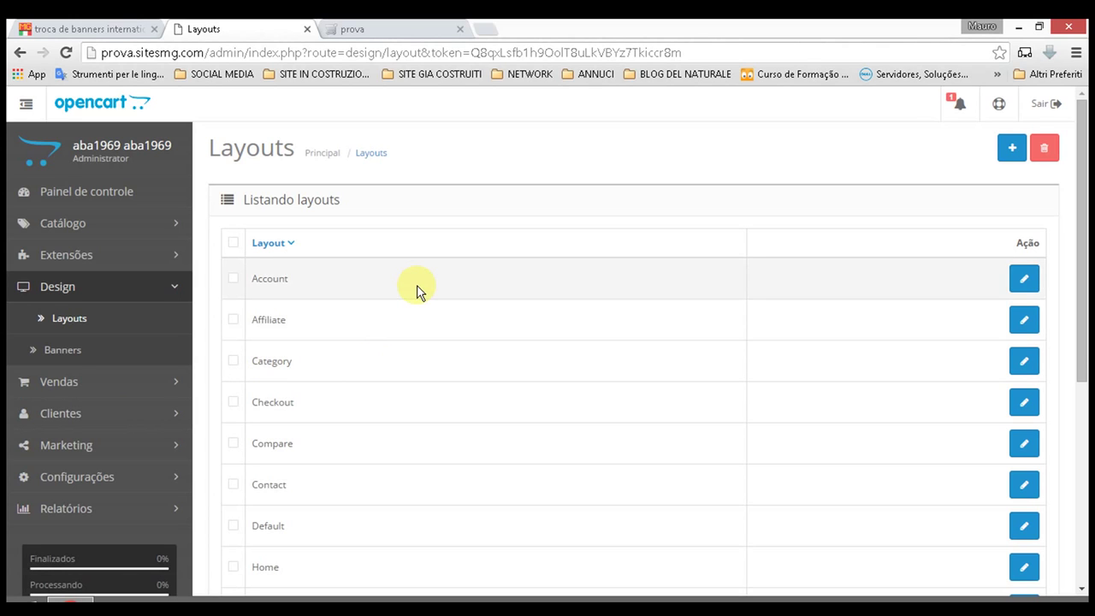
pyautogui.scroll(-2, 415, 287)
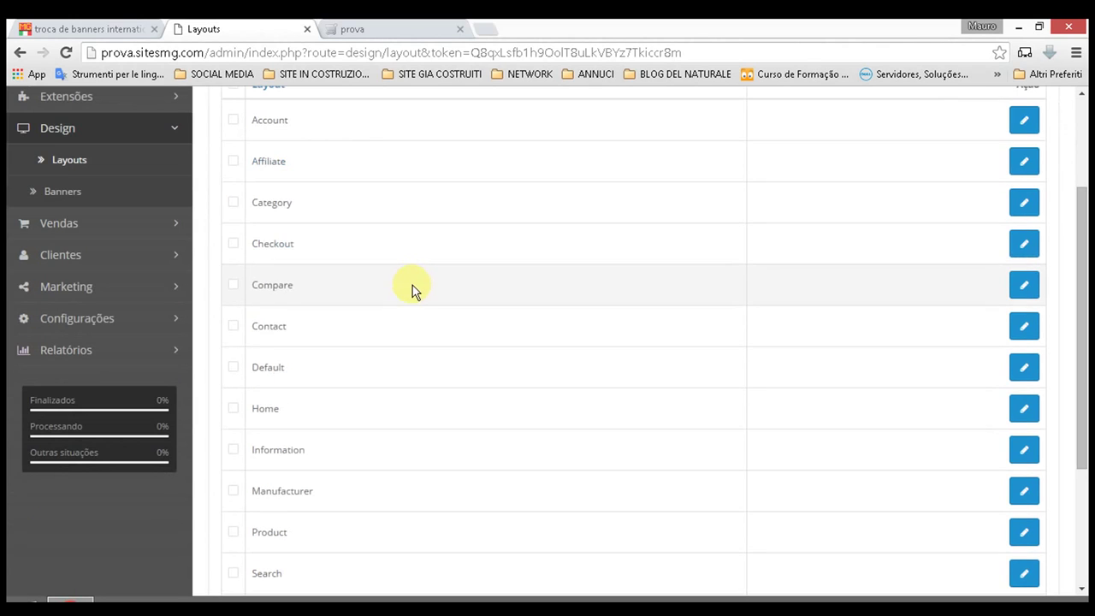
# Step: Open the Category layout for editing, review its route and module settings, and return to the layout list
pyautogui.click(1025, 205)
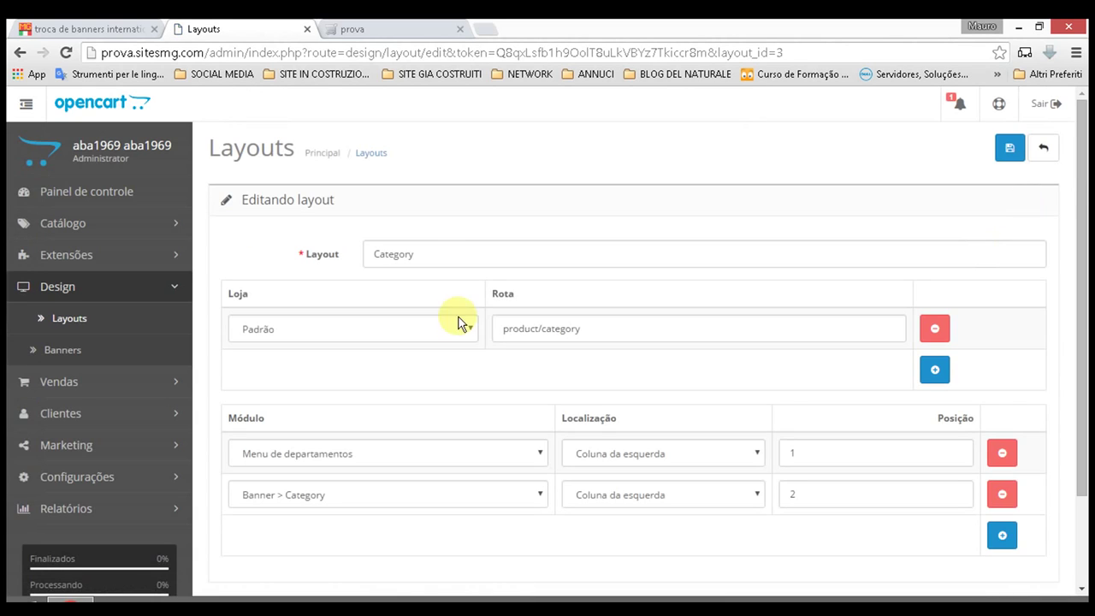
pyautogui.scroll(-3, 502, 330)
pyautogui.scroll(3, 502, 330)
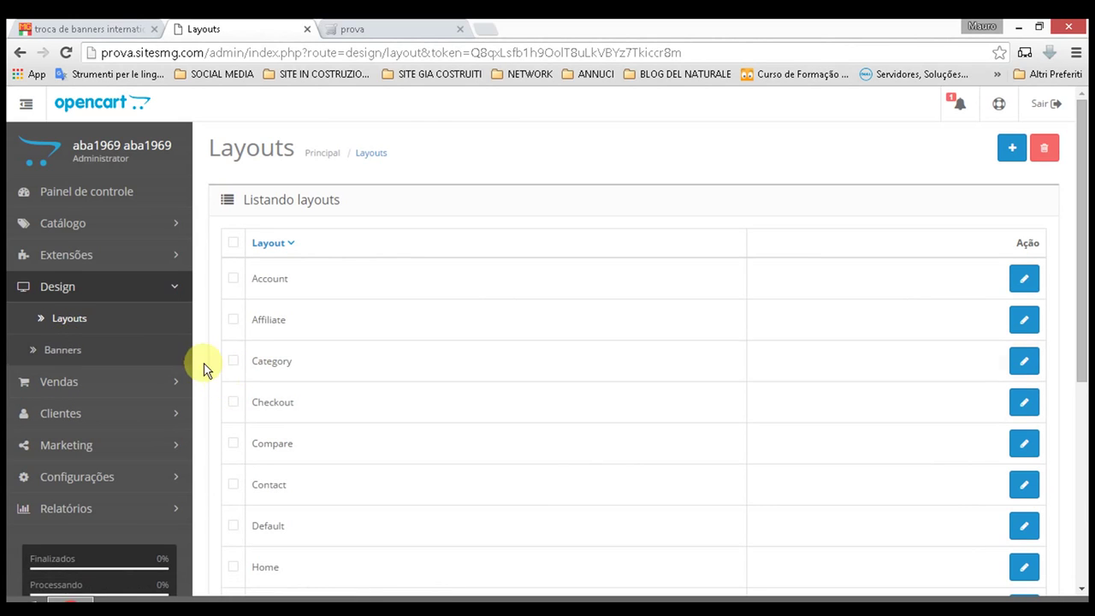
# Step: Open the Banners page under Design, and view the slideshow, language options, featured products and brand carousel on the prova store's home page
pyautogui.scroll(-1, 207, 354)
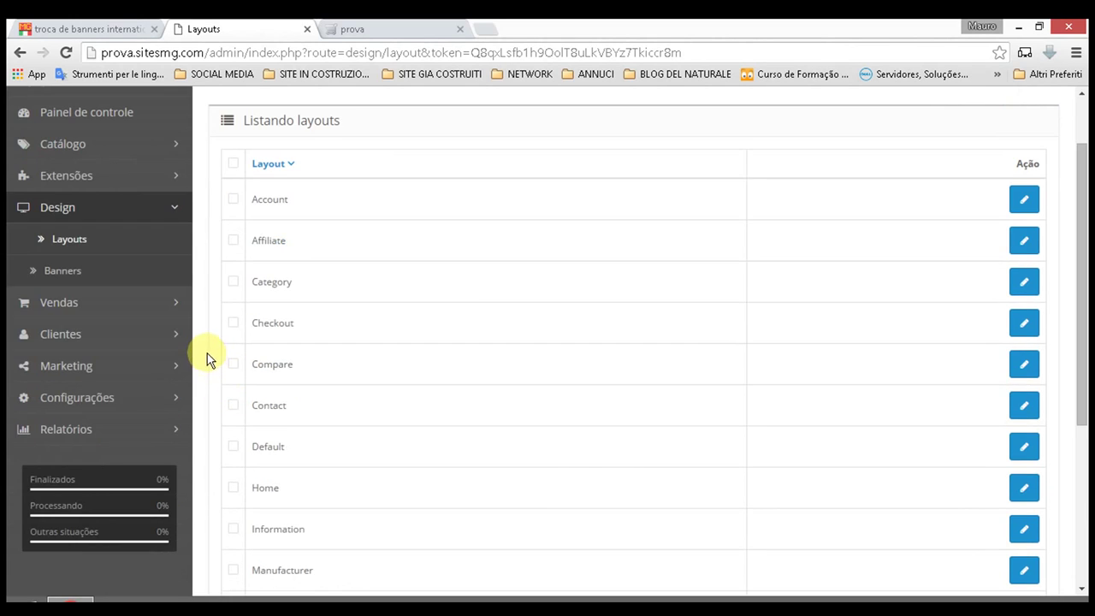
pyautogui.click(80, 274)
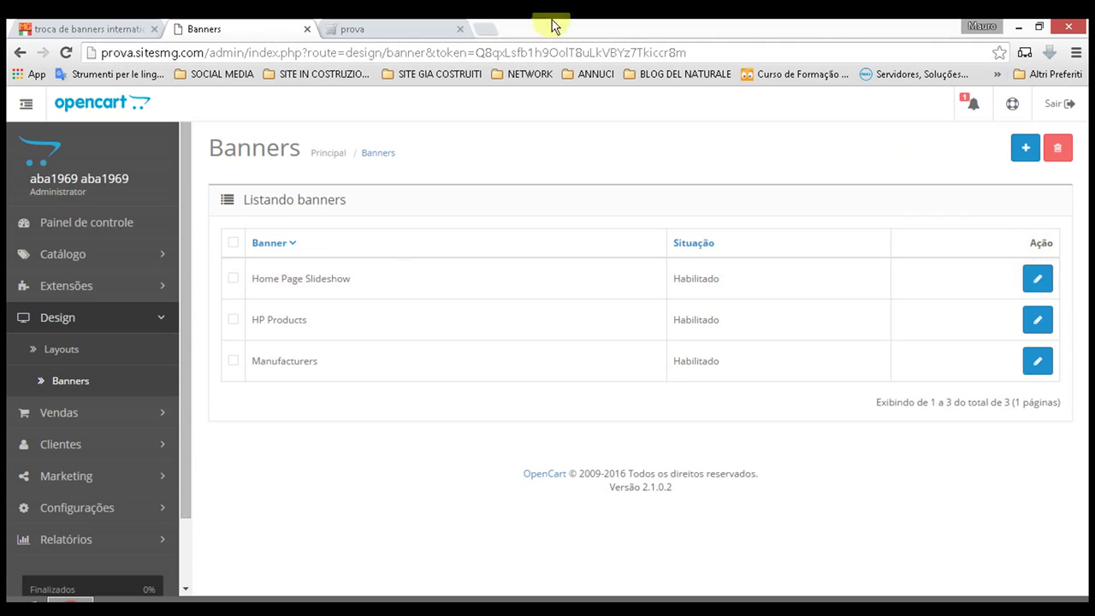
pyautogui.click(399, 28)
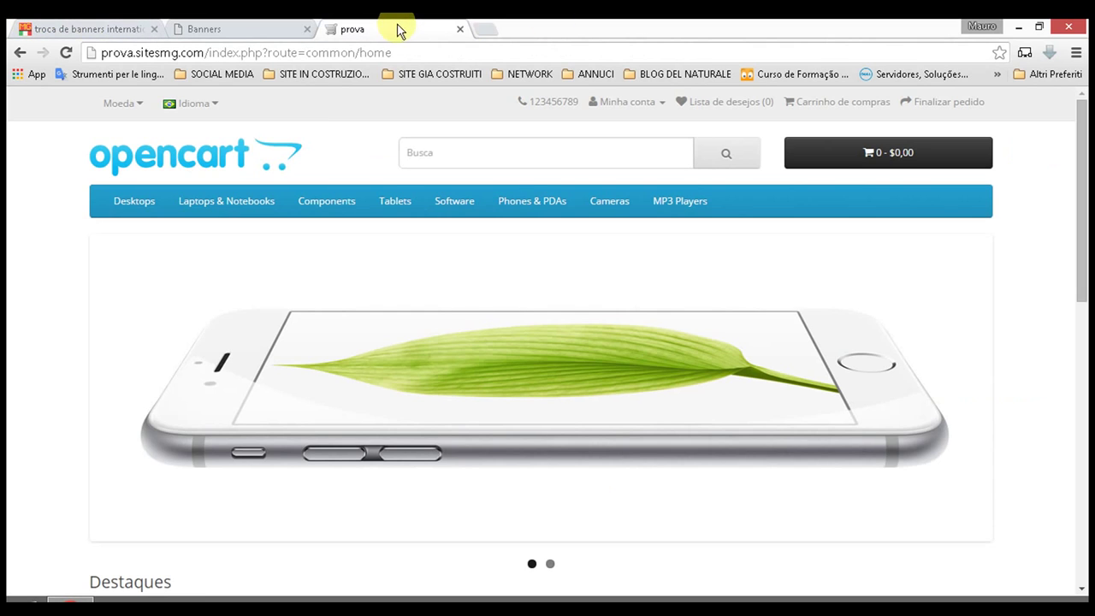
pyautogui.click(970, 396)
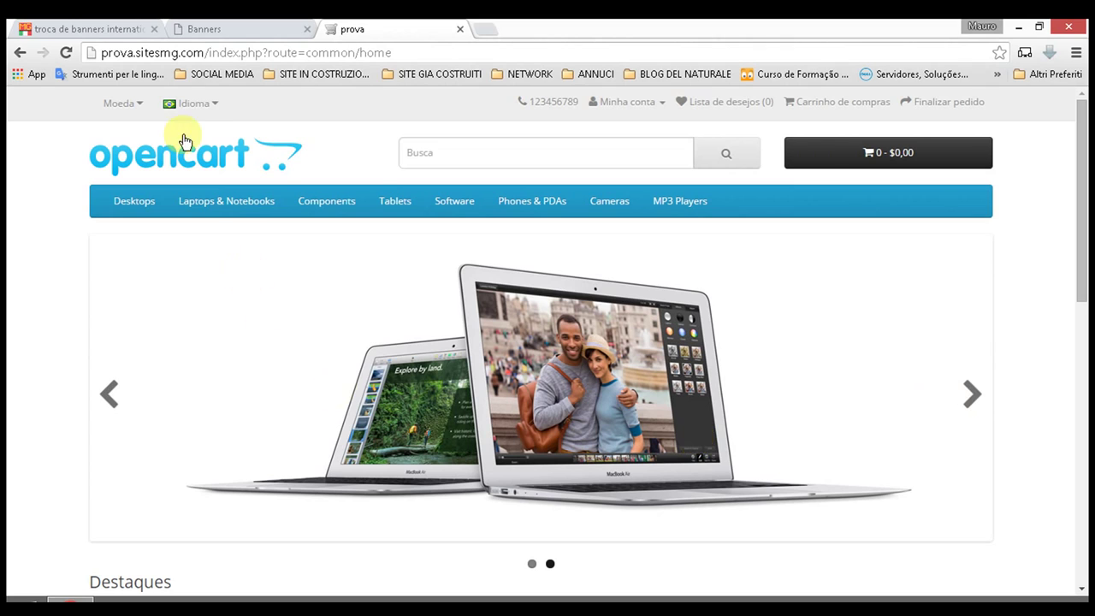
pyautogui.click(215, 106)
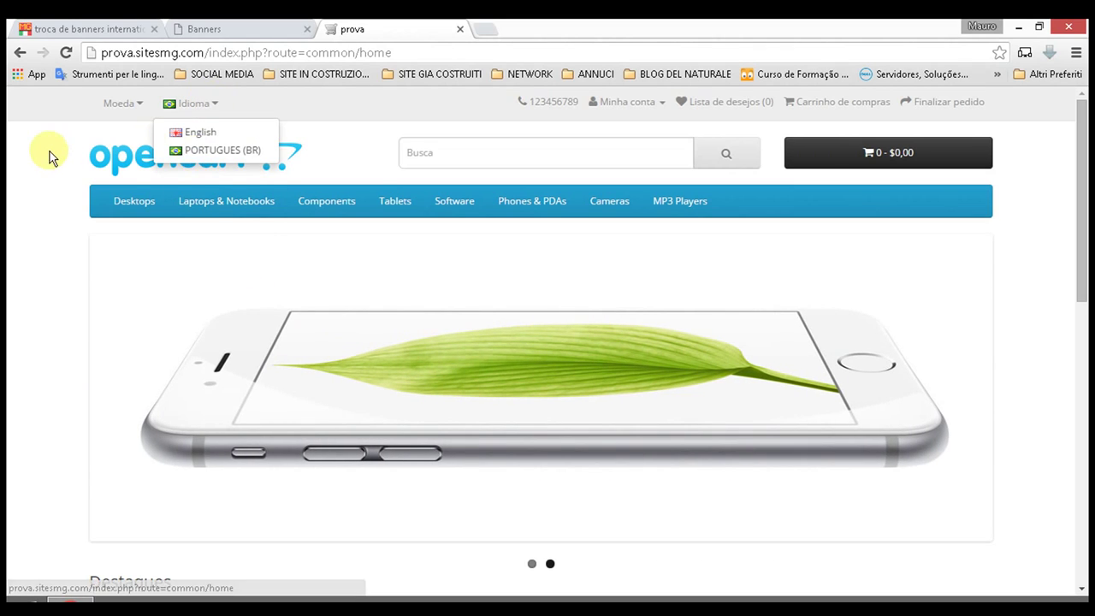
pyautogui.click(6, 226)
pyautogui.scroll(-7, 6, 226)
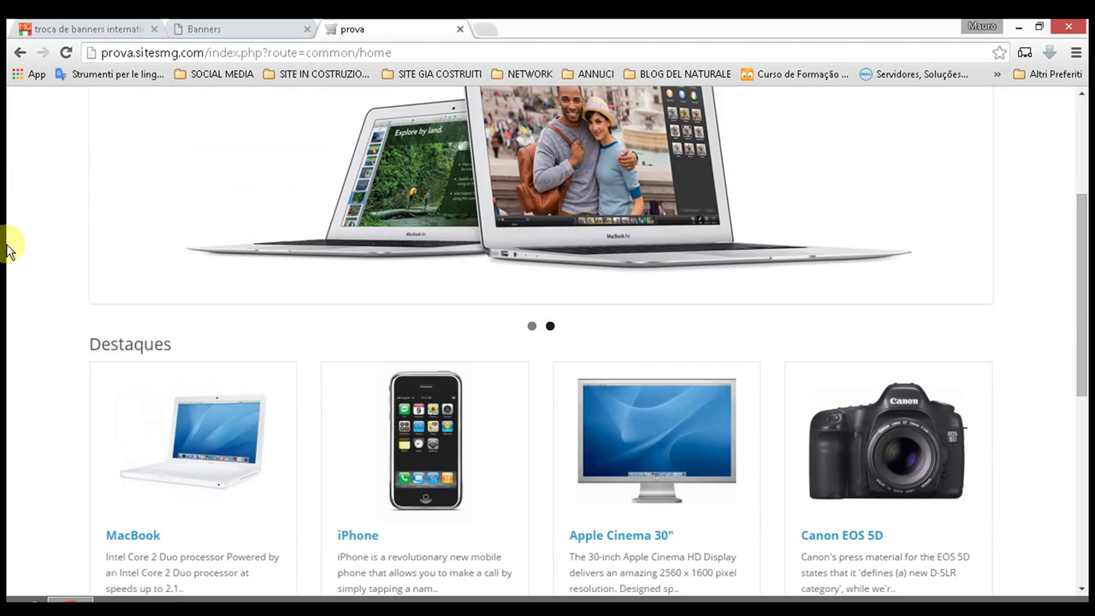
pyautogui.scroll(3, 7, 248)
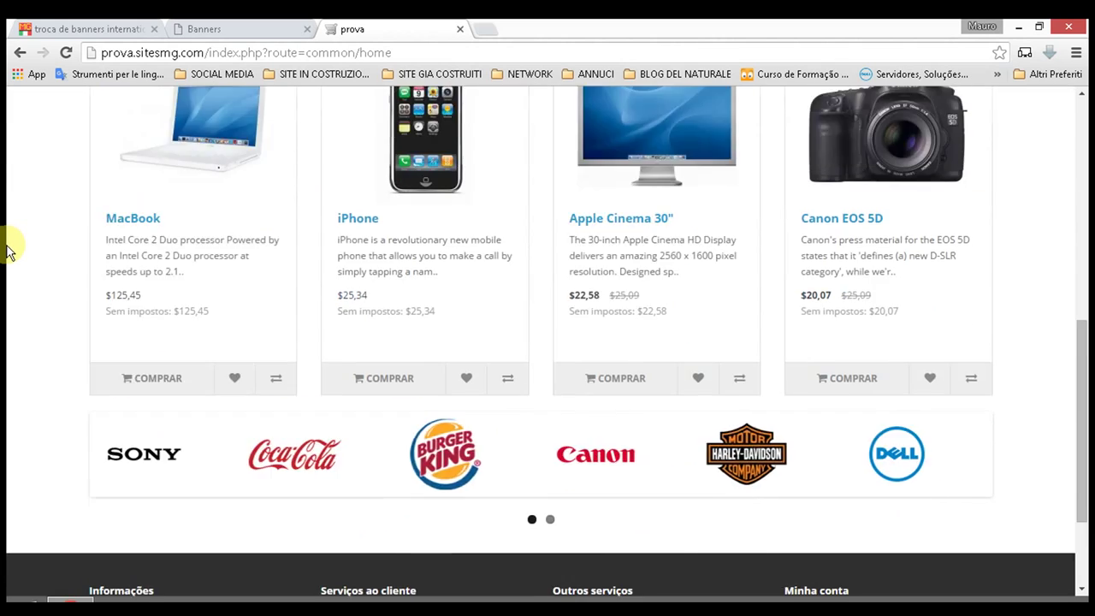
pyautogui.scroll(5, 7, 248)
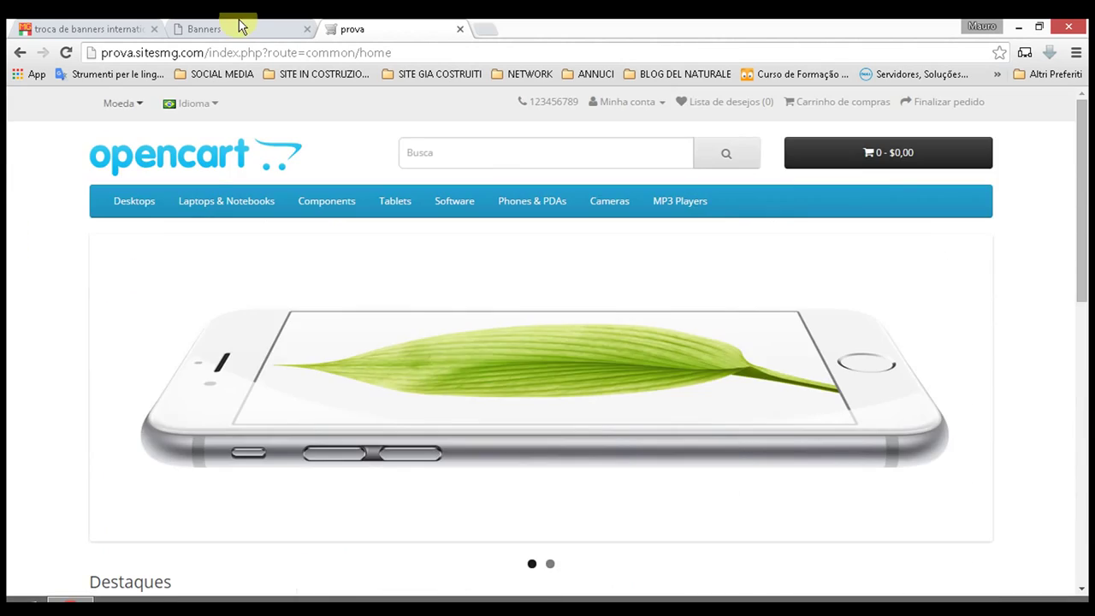
# Step: Return to the OpenCart administration, open the Pedidos page under Vendas and look over its filters and order list
pyautogui.click(226, 27)
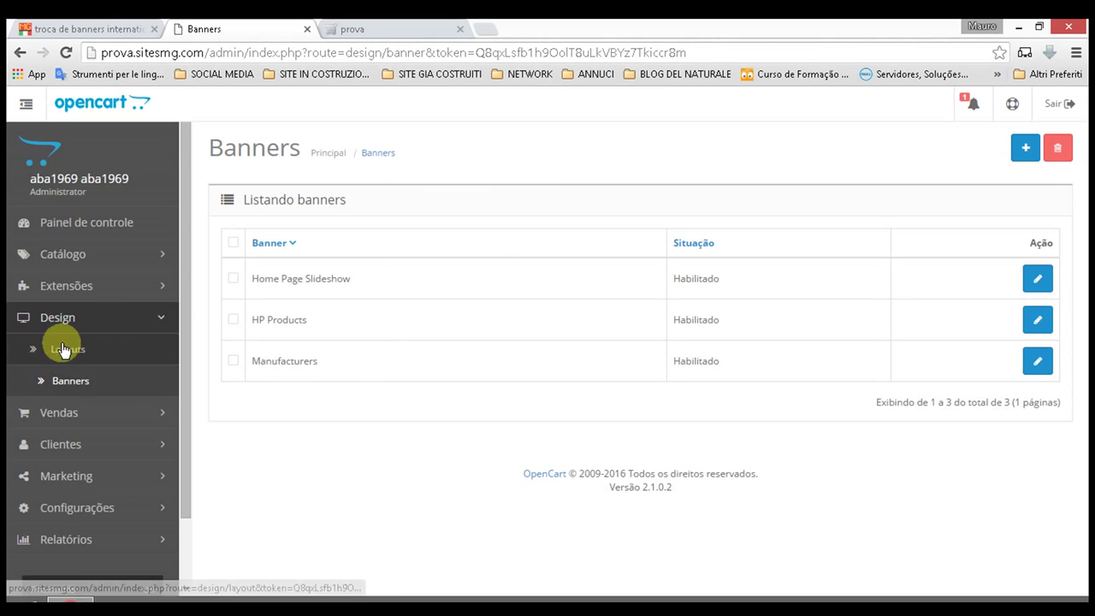
pyautogui.scroll(-1, 54, 342)
pyautogui.click(54, 239)
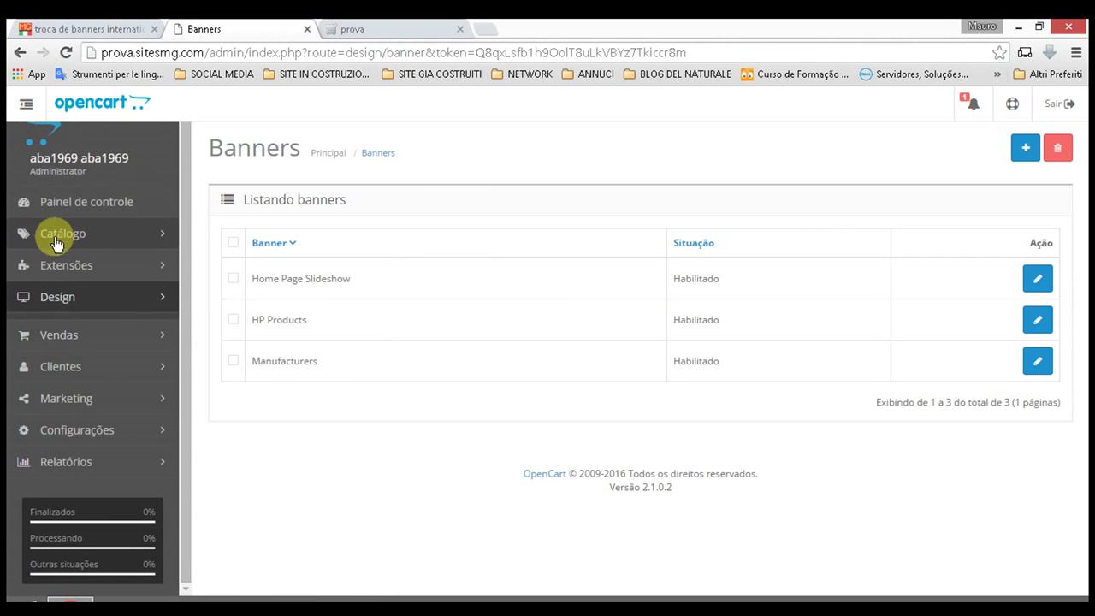
pyautogui.click(60, 338)
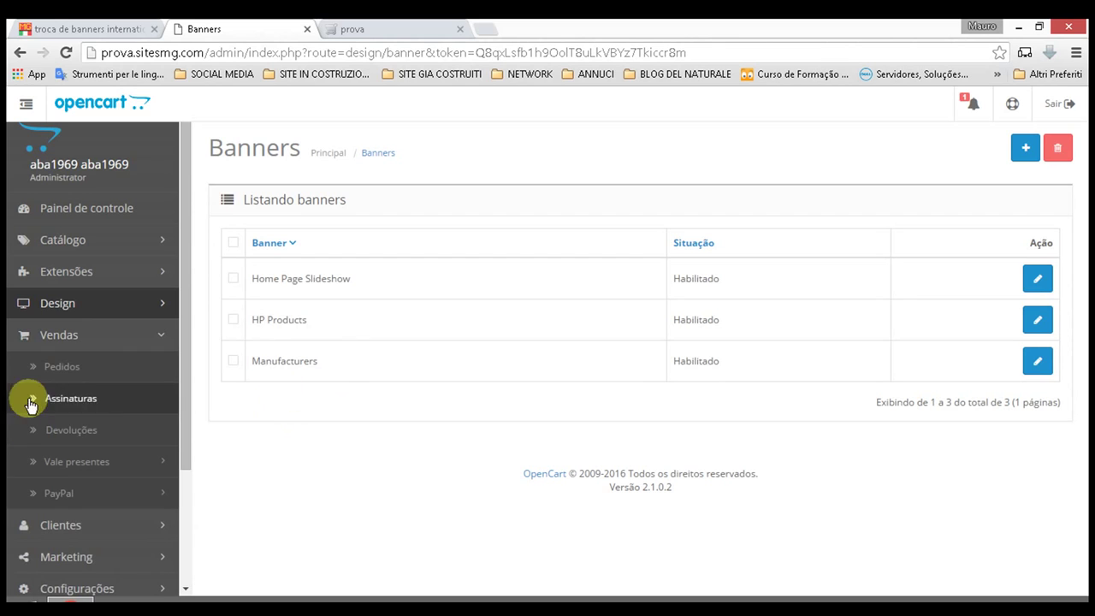
pyautogui.click(112, 367)
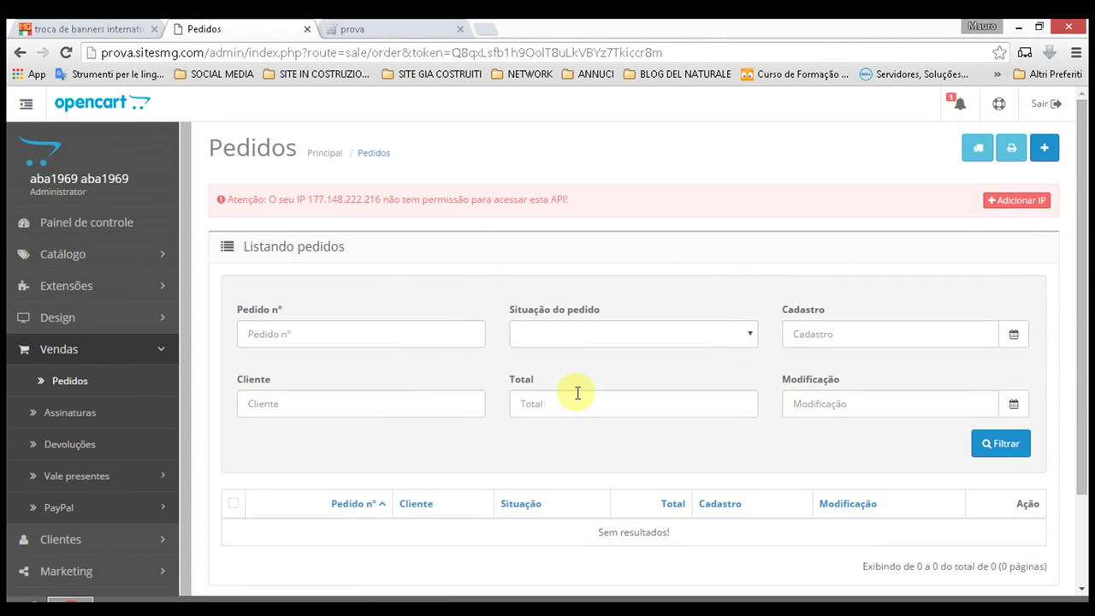
pyautogui.scroll(-2, 505, 359)
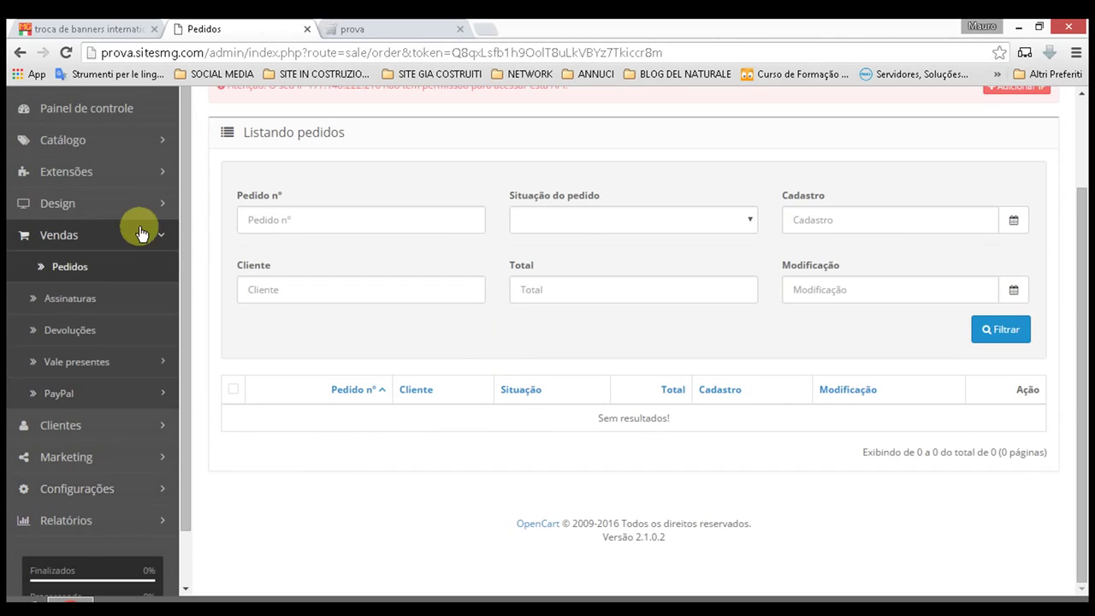
# Step: Open the Assinaturas page under Vendas and look over its filters and subscription list
pyautogui.click(66, 301)
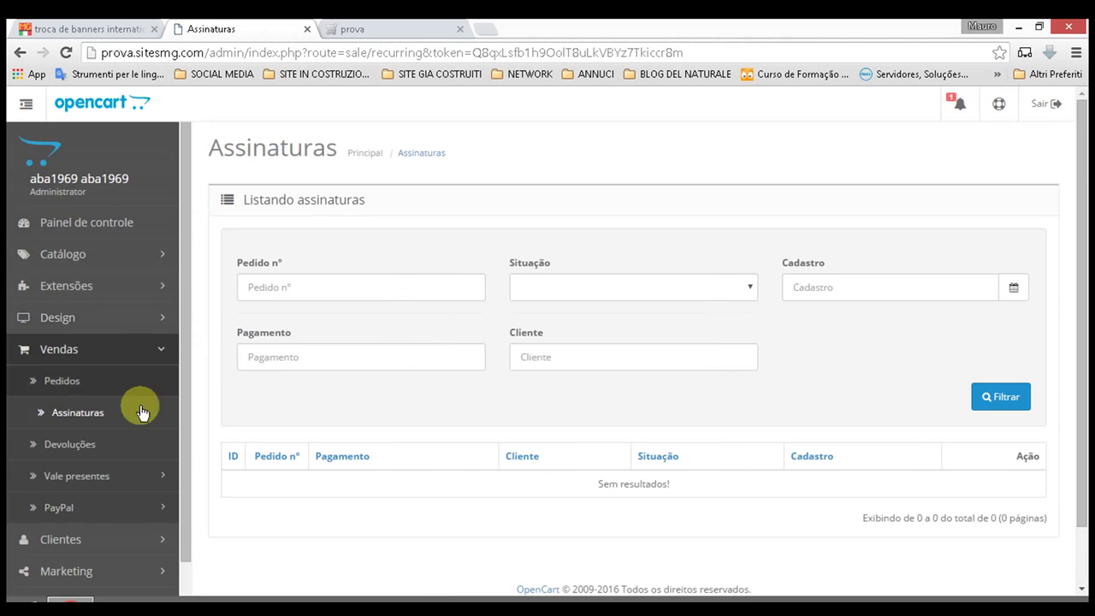
pyautogui.scroll(-1, 112, 407)
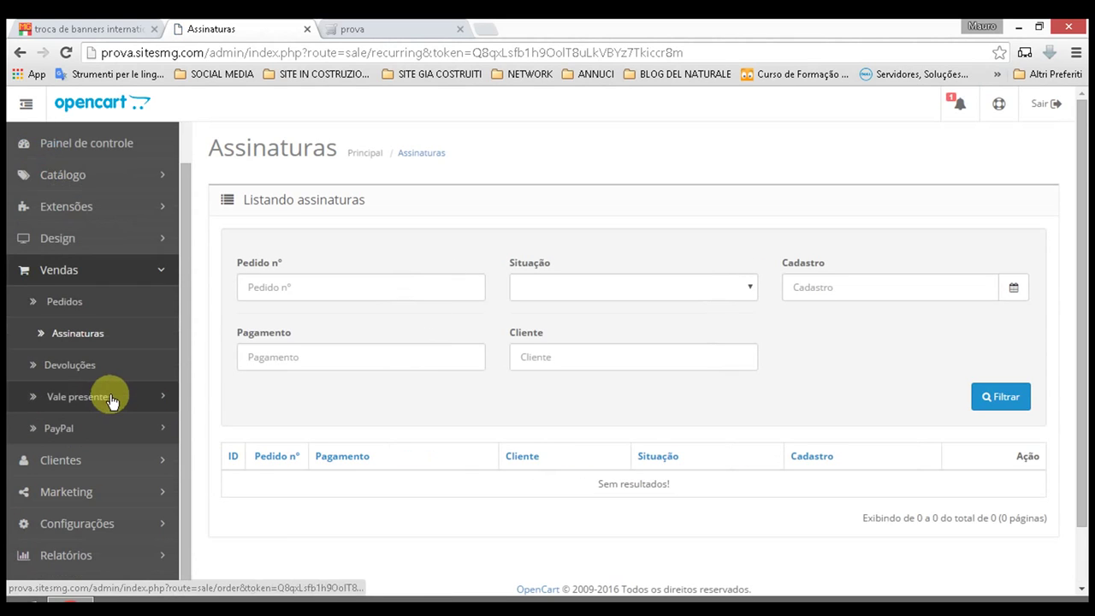
# Step: Open the Devoluções page under Vendas to look over its filters and returns list, and open the Vale presentes list
pyautogui.click(70, 370)
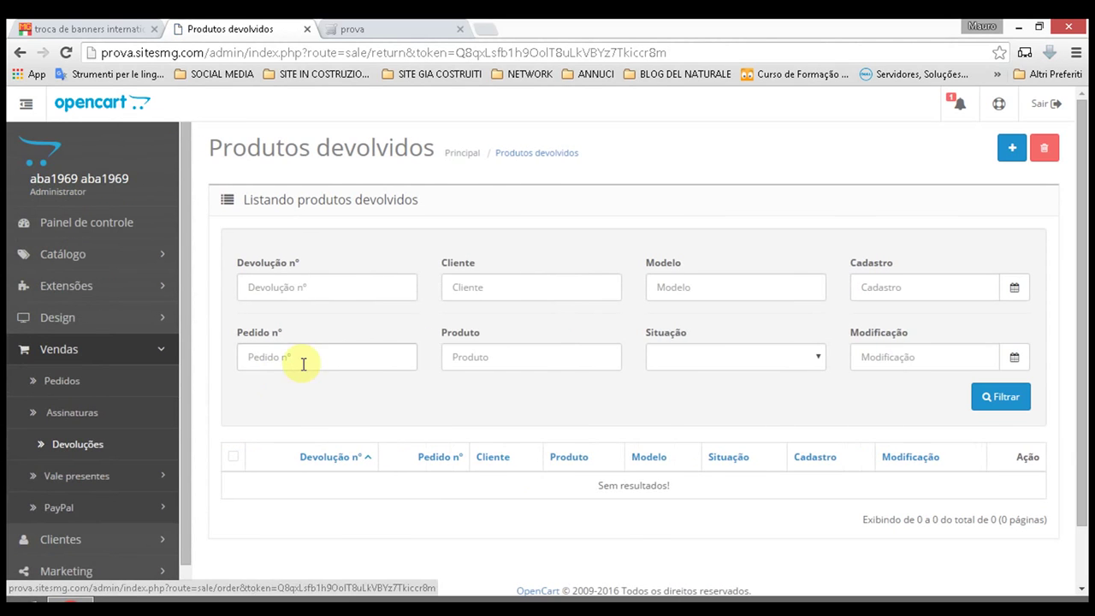
pyautogui.scroll(-1, 282, 368)
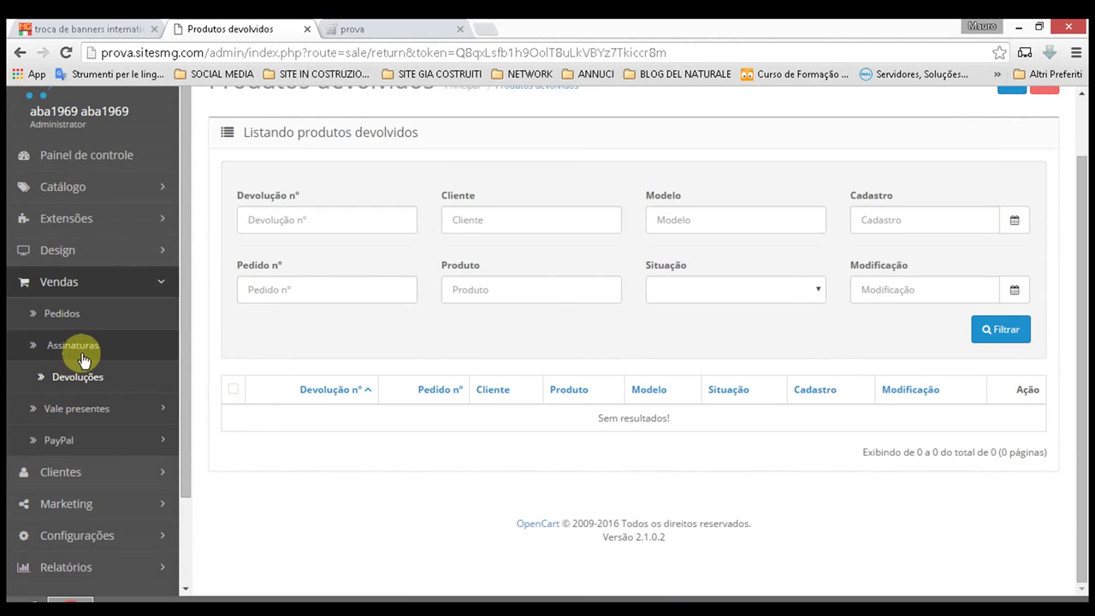
pyautogui.click(100, 410)
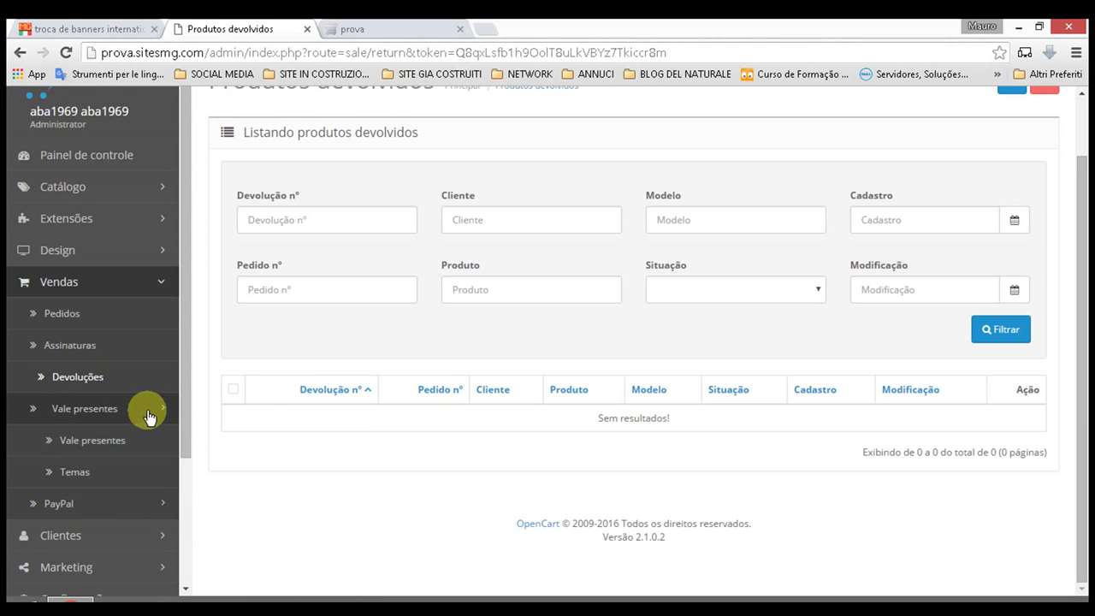
pyautogui.click(147, 411)
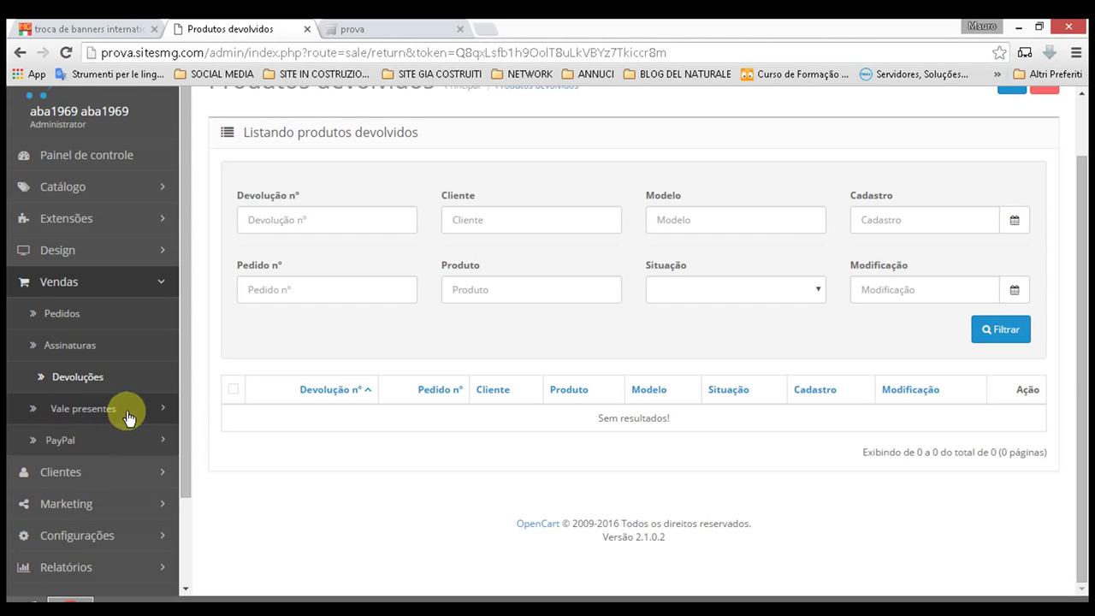
pyautogui.click(132, 415)
pyautogui.click(105, 439)
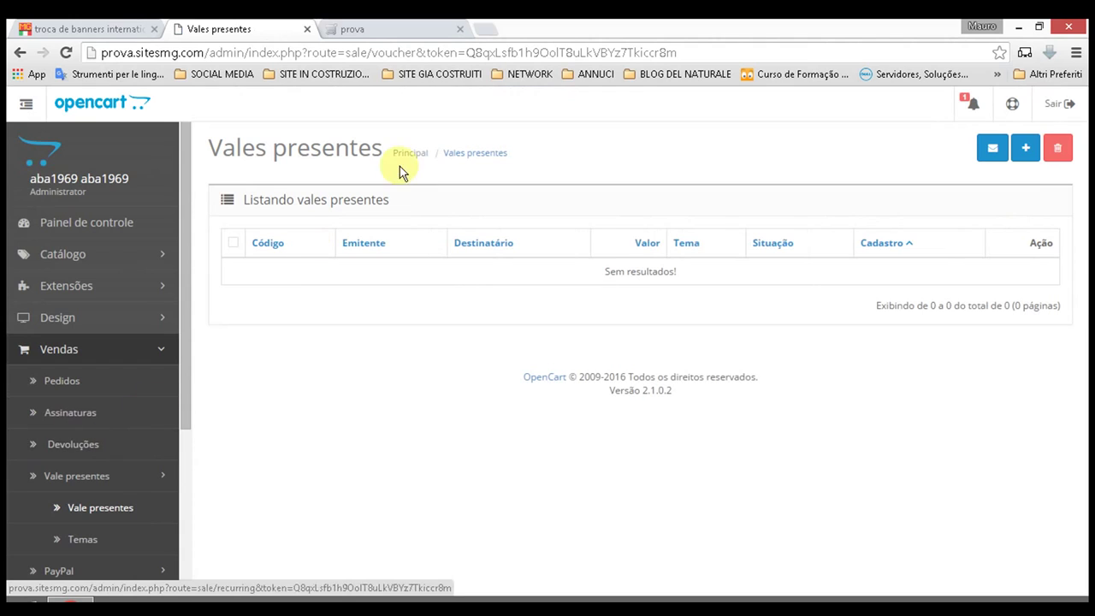
# Step: Open the Temas page for gift vouchers under Vendas and look over the list of voucher themes
pyautogui.scroll(-3, 72, 536)
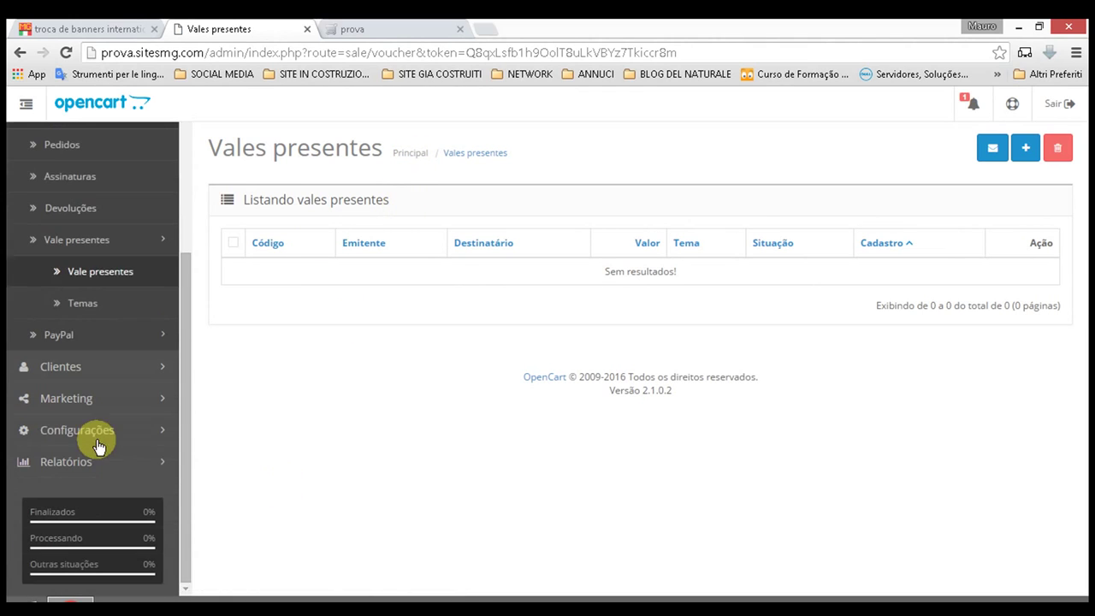
pyautogui.click(109, 308)
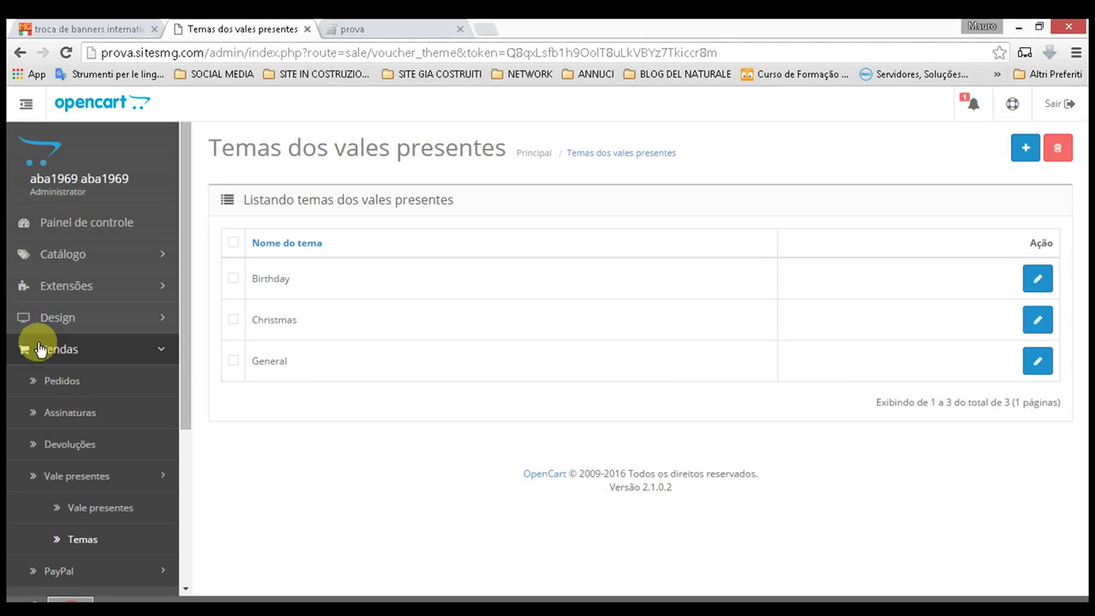
pyautogui.click(140, 353)
pyautogui.click(140, 353)
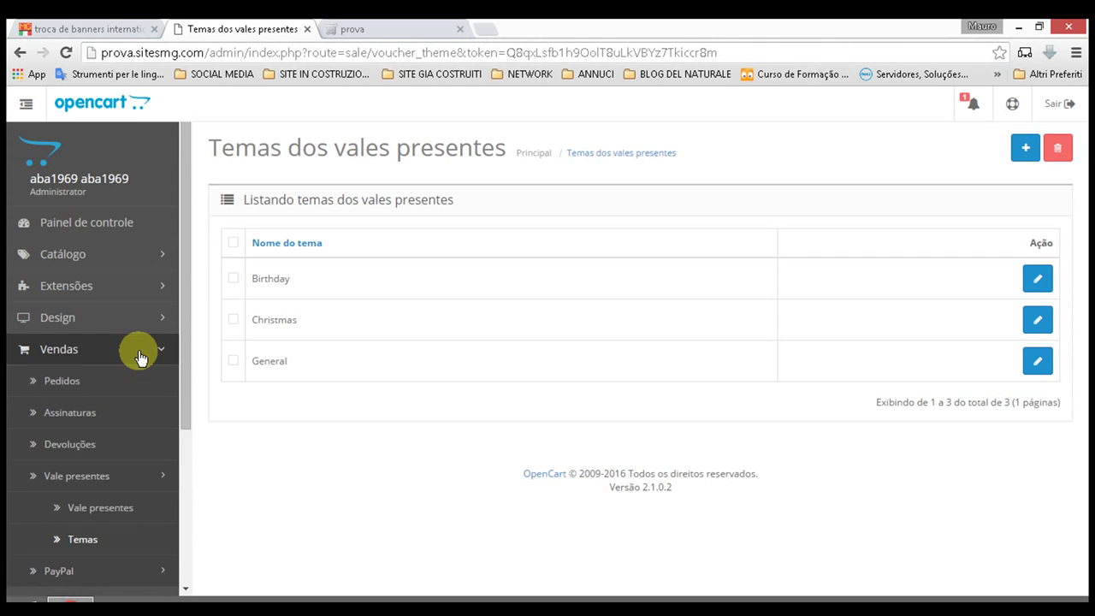
# Step: Open the PayPal transaction search page under Vendas and look through its date and transaction search fields
pyautogui.scroll(-1, 149, 370)
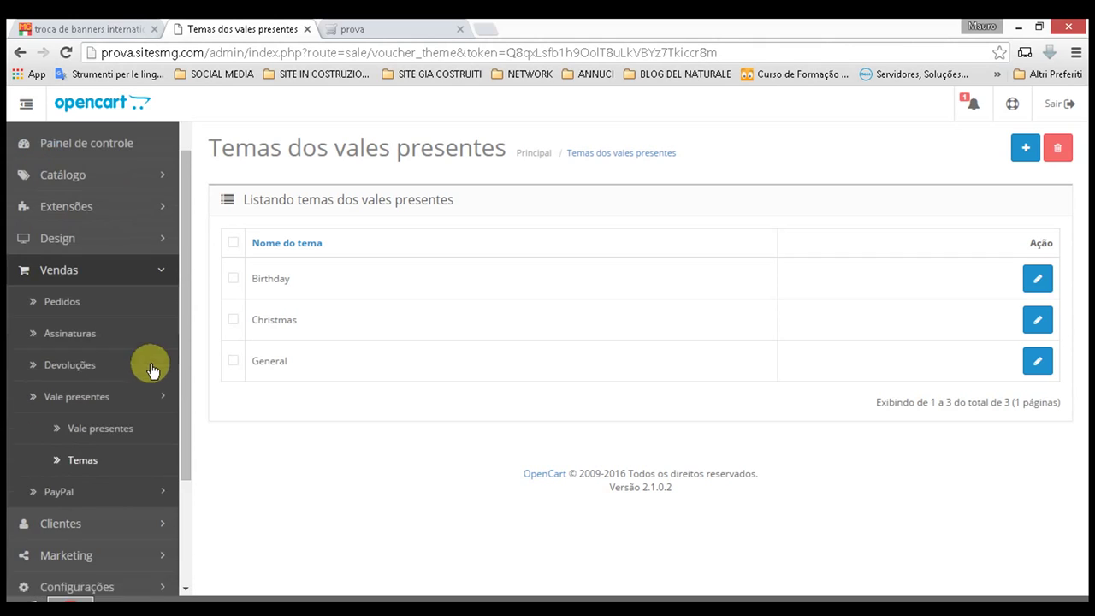
pyautogui.click(34, 400)
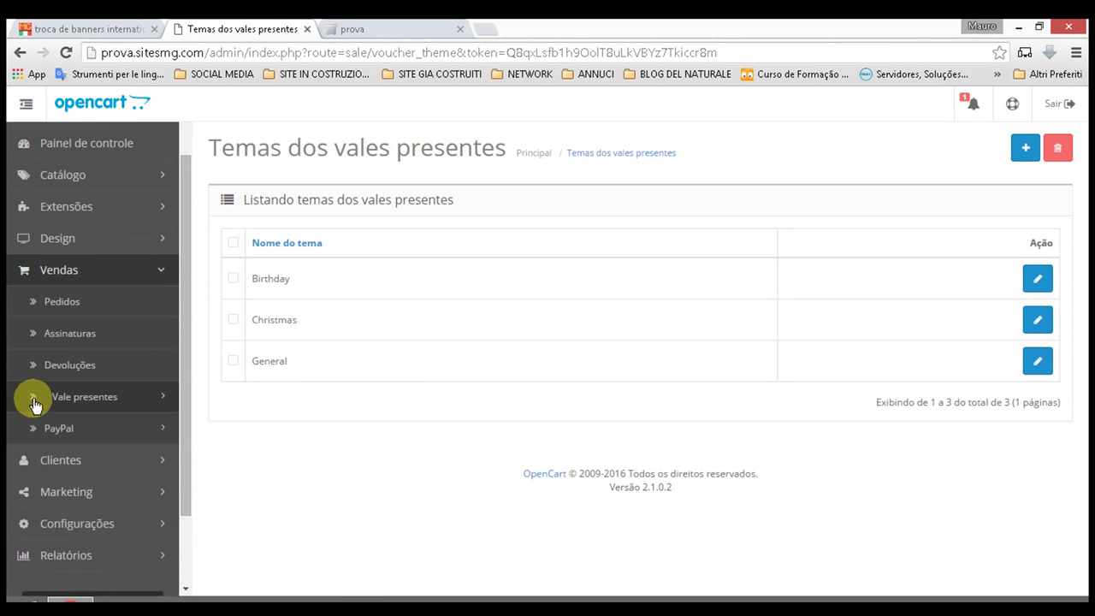
pyautogui.click(96, 432)
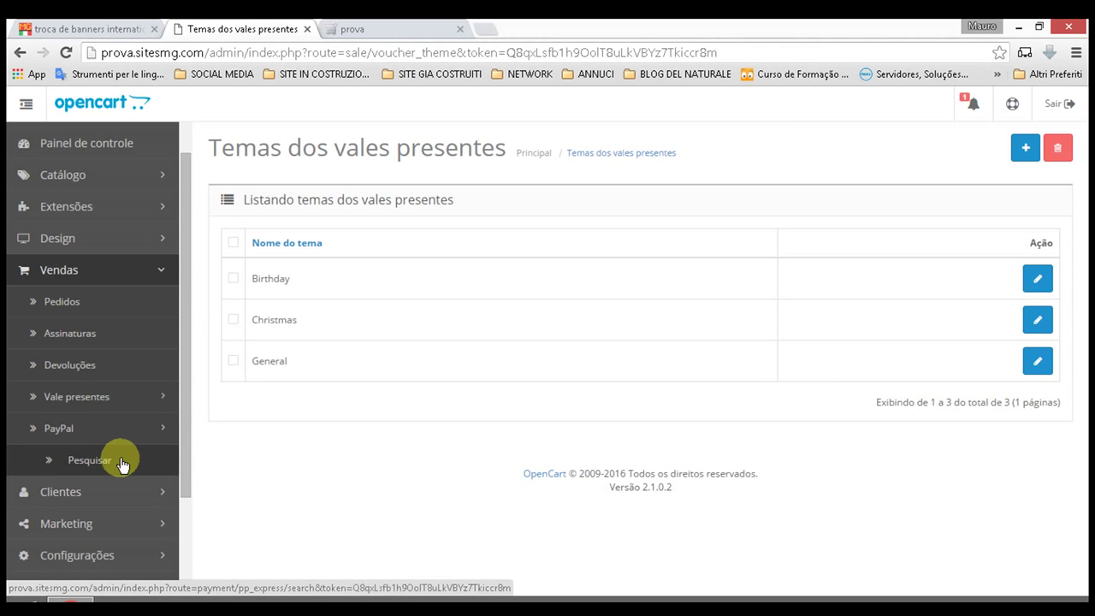
pyautogui.click(135, 457)
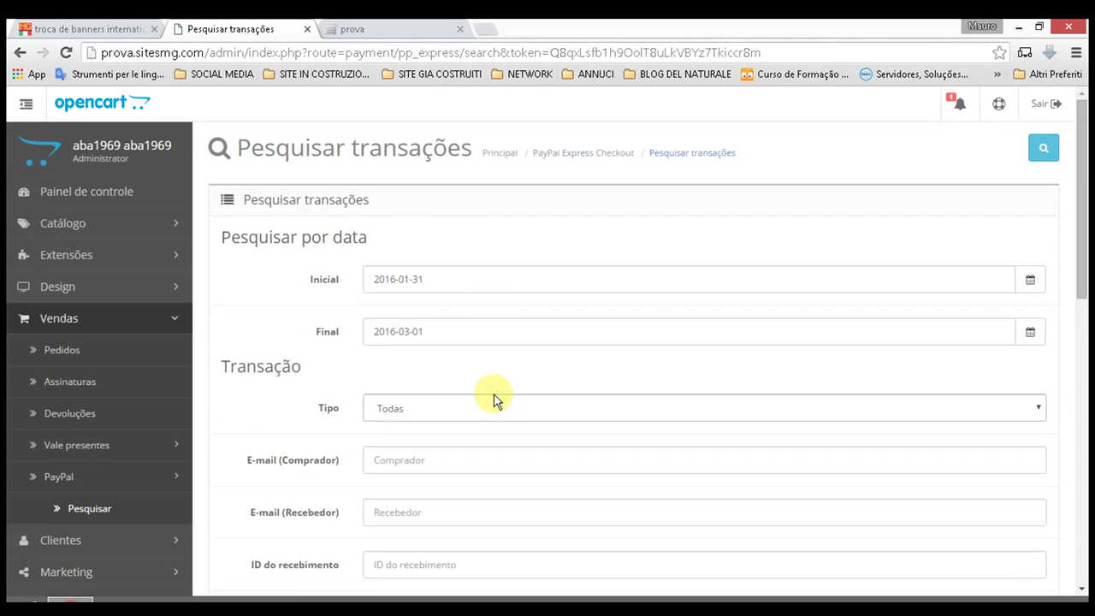
pyautogui.scroll(-8, 501, 399)
pyautogui.scroll(6, 500, 398)
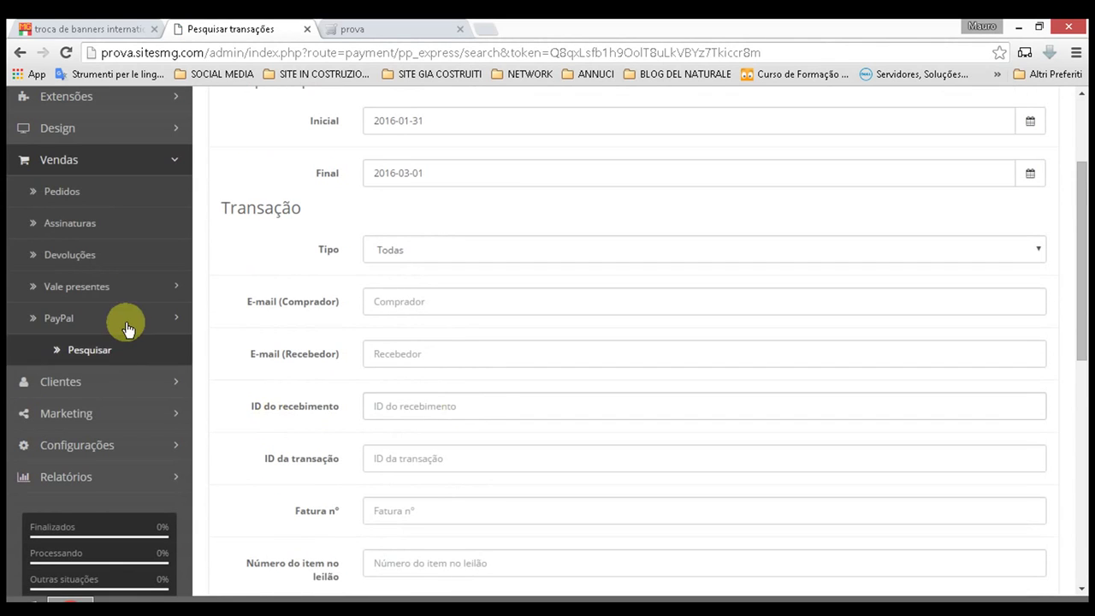
# Step: Open the Clientes page in the Clientes section and look over its filters and customer list
pyautogui.click(38, 322)
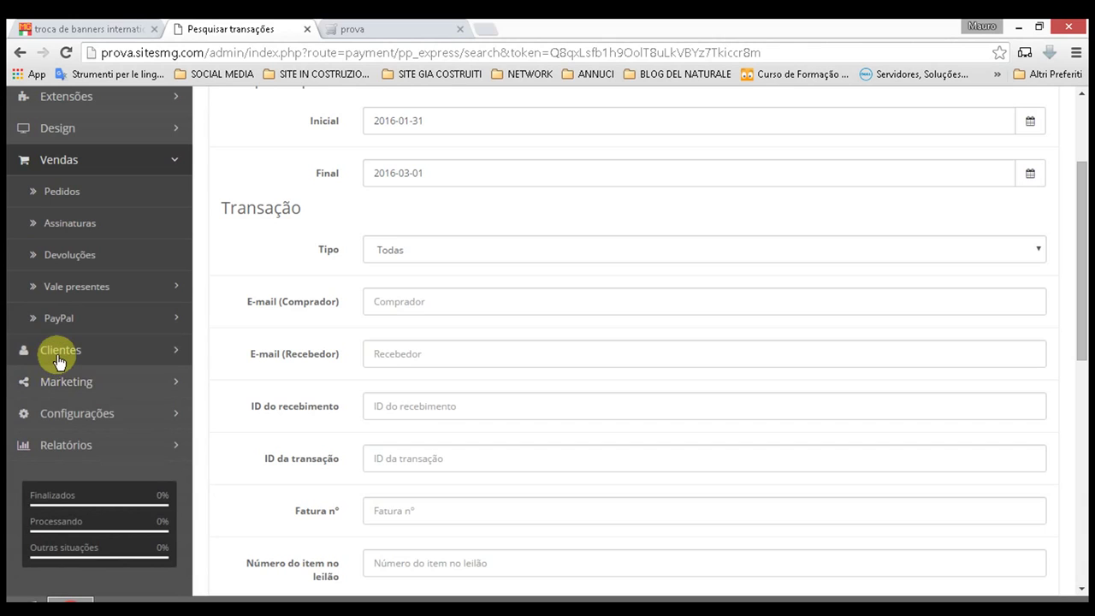
pyautogui.click(60, 357)
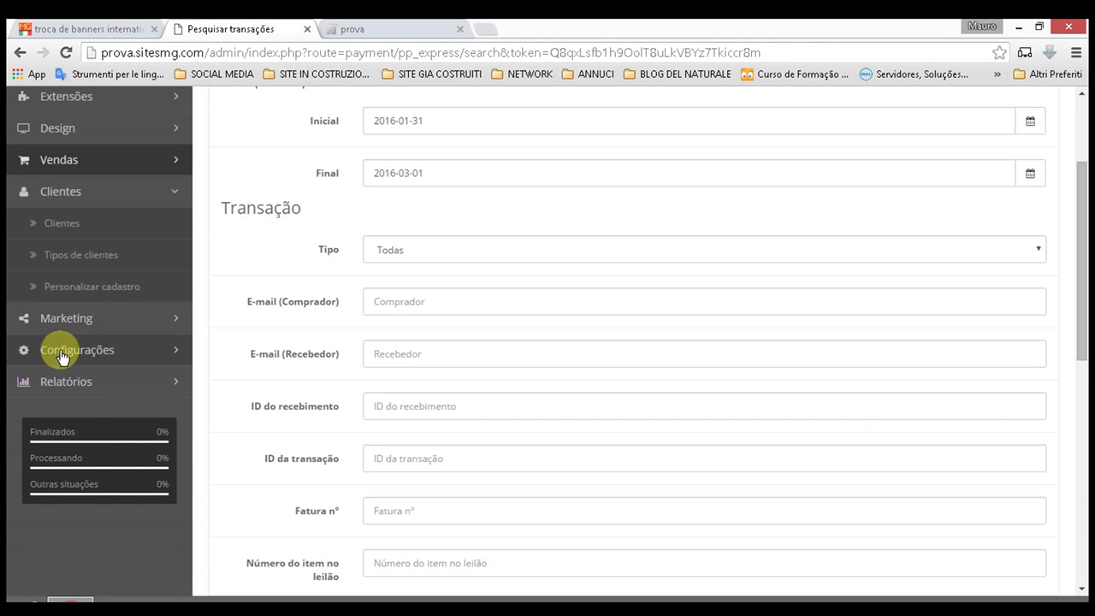
pyautogui.click(118, 225)
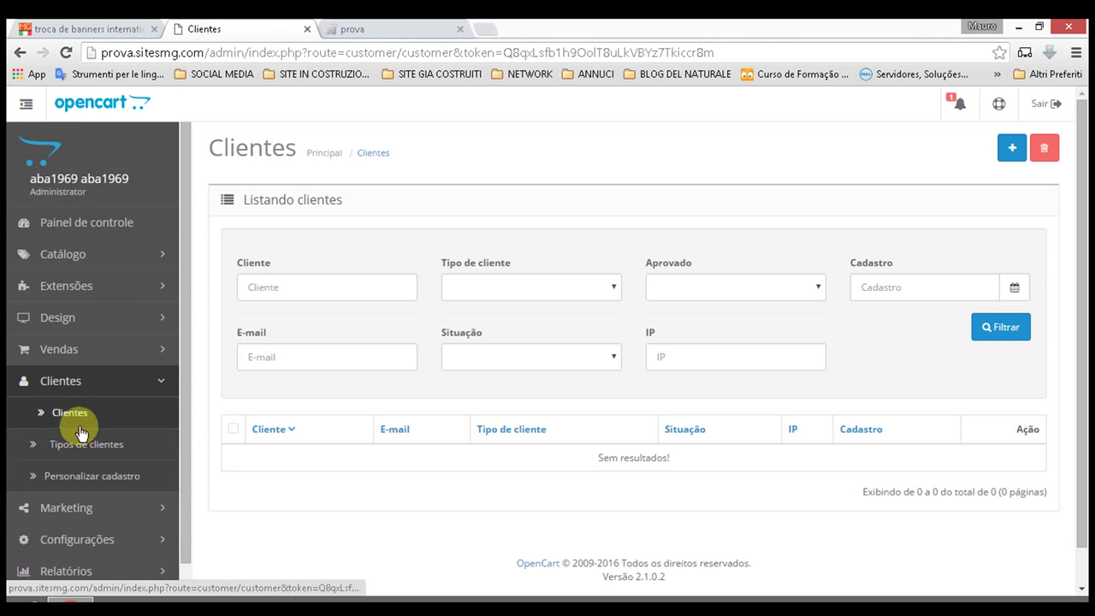
# Step: View the Tipos de clientes list and the Personalizar cadastro page in the Clientes section
pyautogui.click(89, 417)
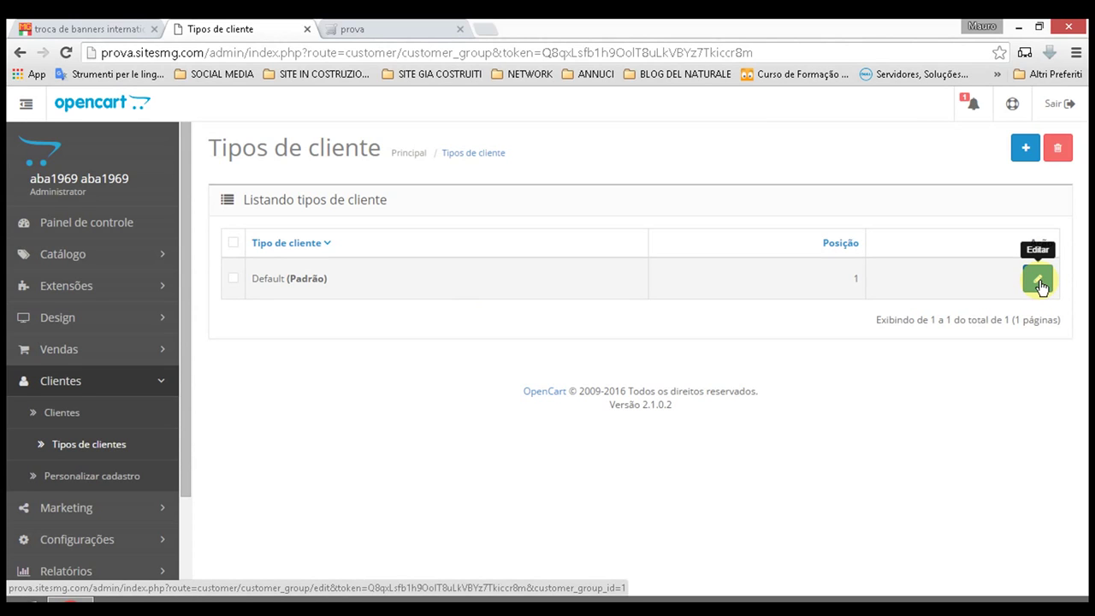
pyautogui.scroll(-3, 156, 455)
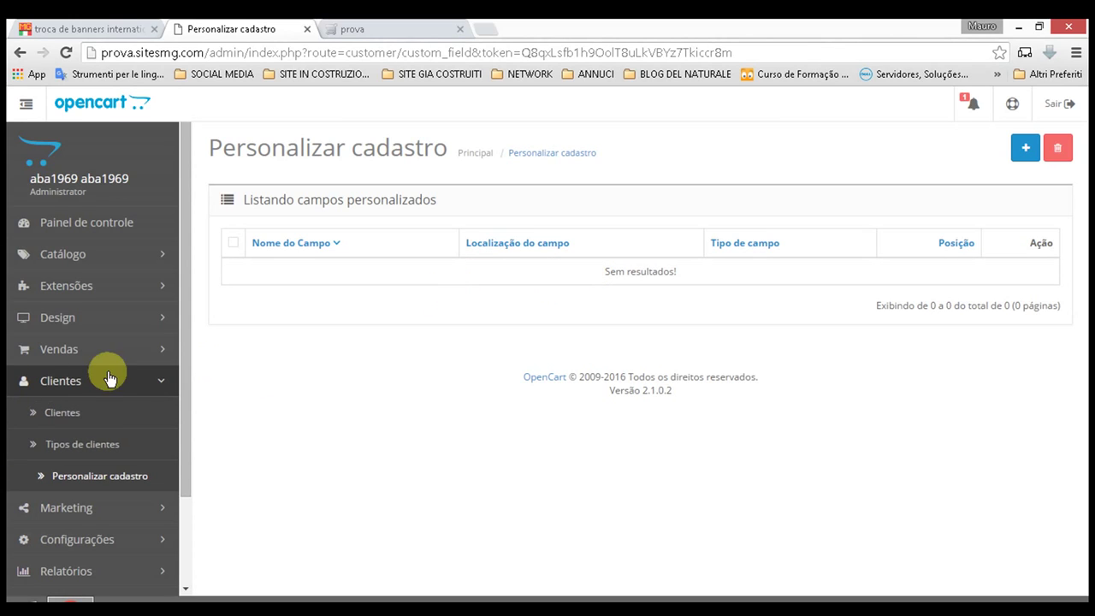
pyautogui.click(158, 382)
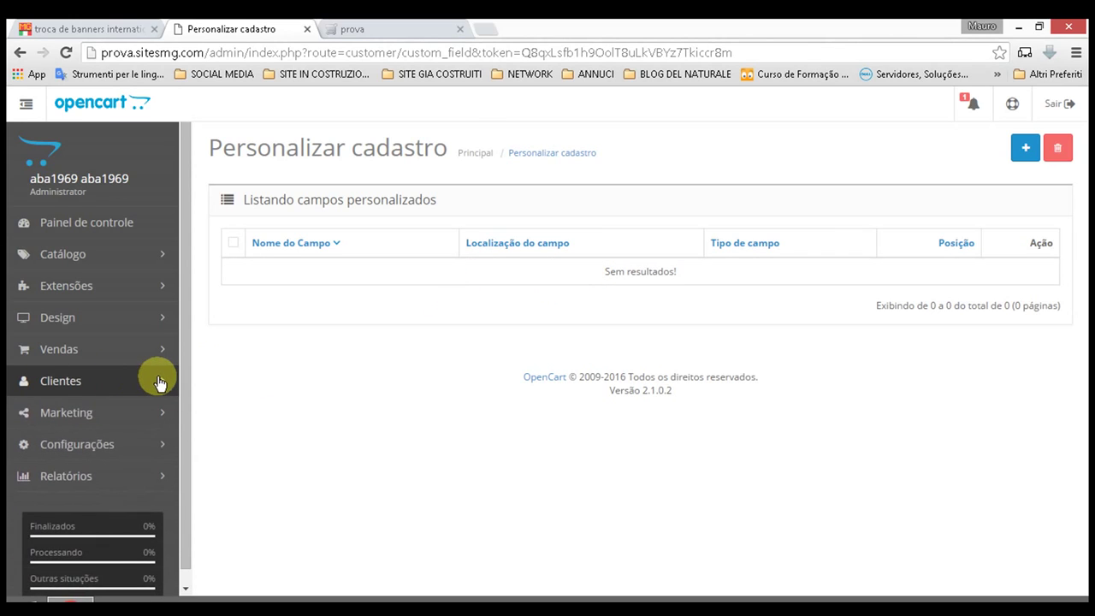
# Step: Open the marketing campaigns page in the Marketing section and look over its filters and campaign list
pyautogui.click(81, 417)
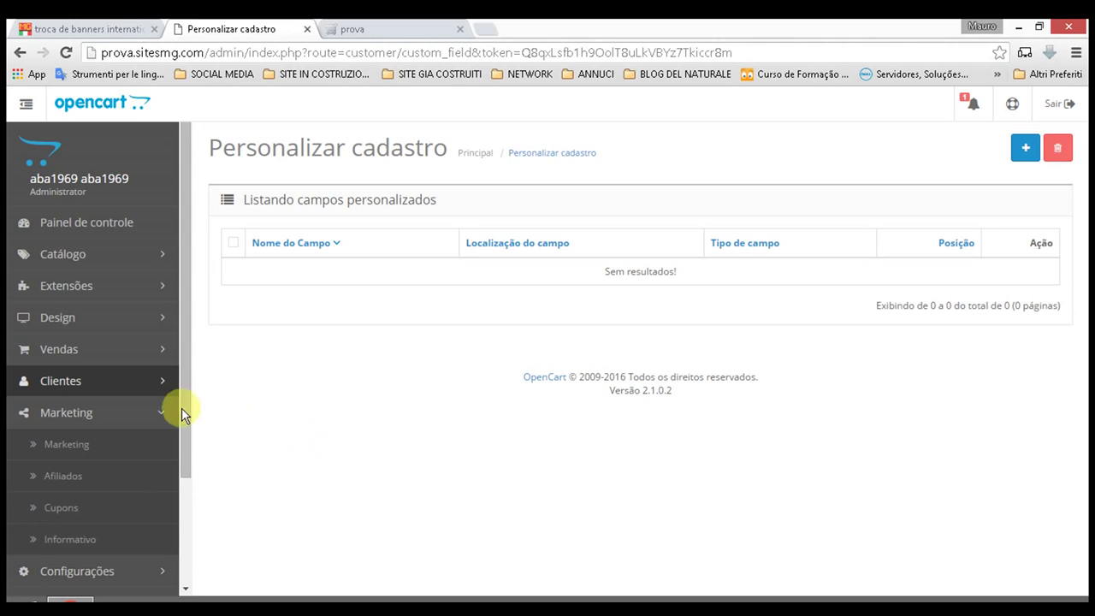
pyautogui.moveTo(184, 360); pyautogui.dragTo(175, 502)
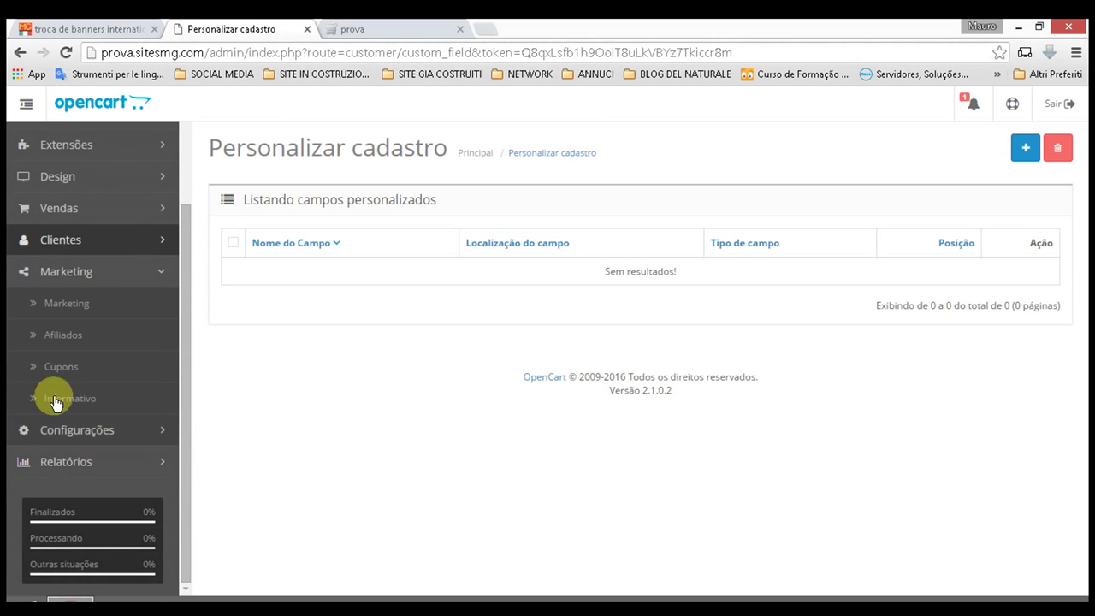
pyautogui.click(85, 317)
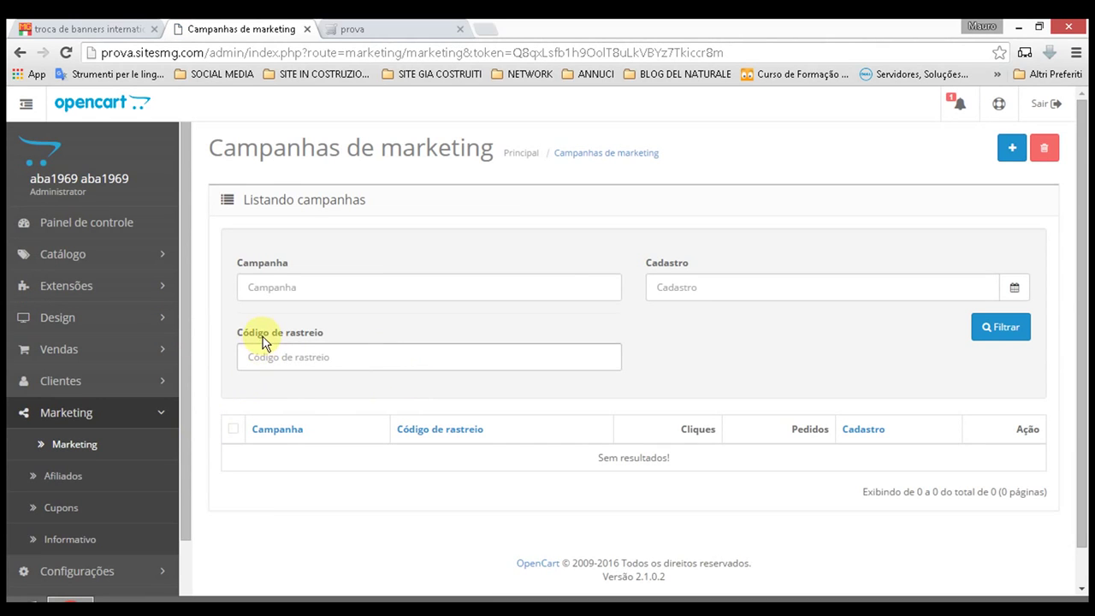
pyautogui.scroll(-1, 590, 285)
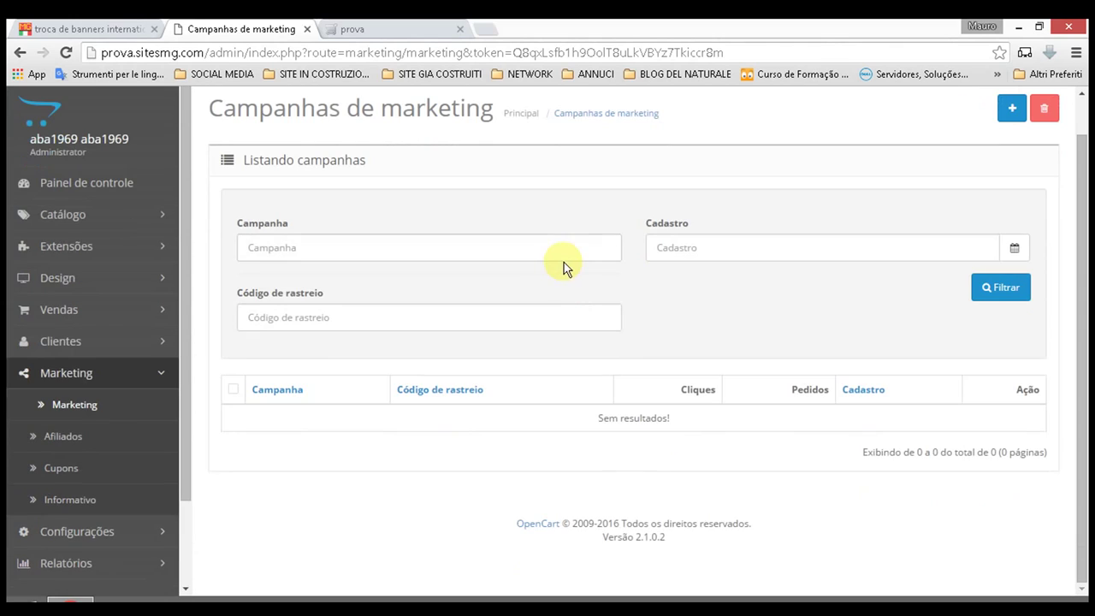
# Step: View the Afiliados page with its filters, and open the Cupons page to look over the coupon list
pyautogui.click(123, 435)
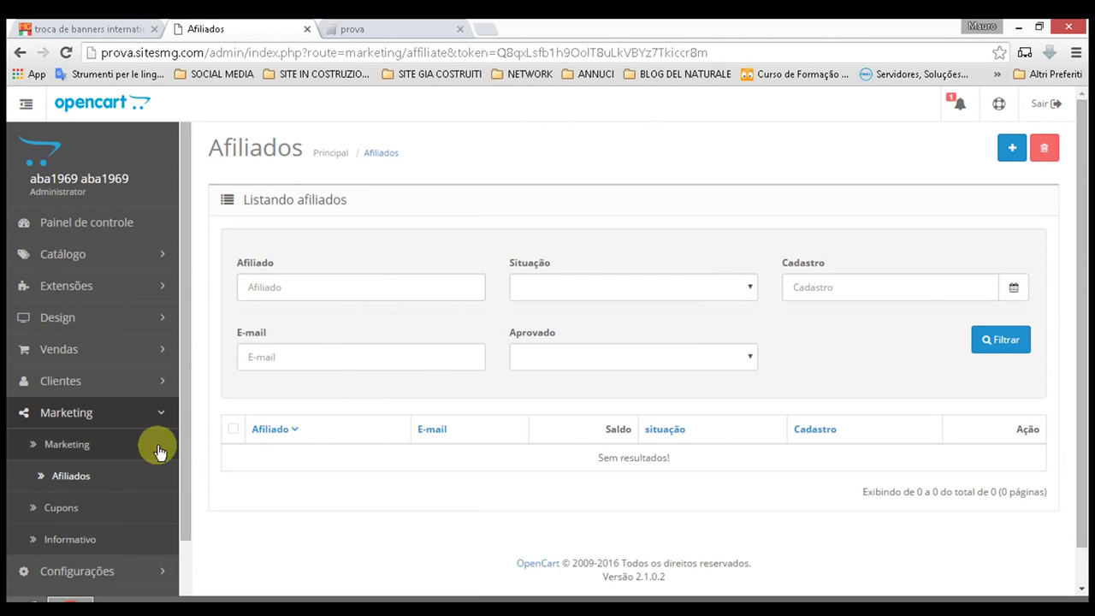
pyautogui.scroll(-2, 123, 444)
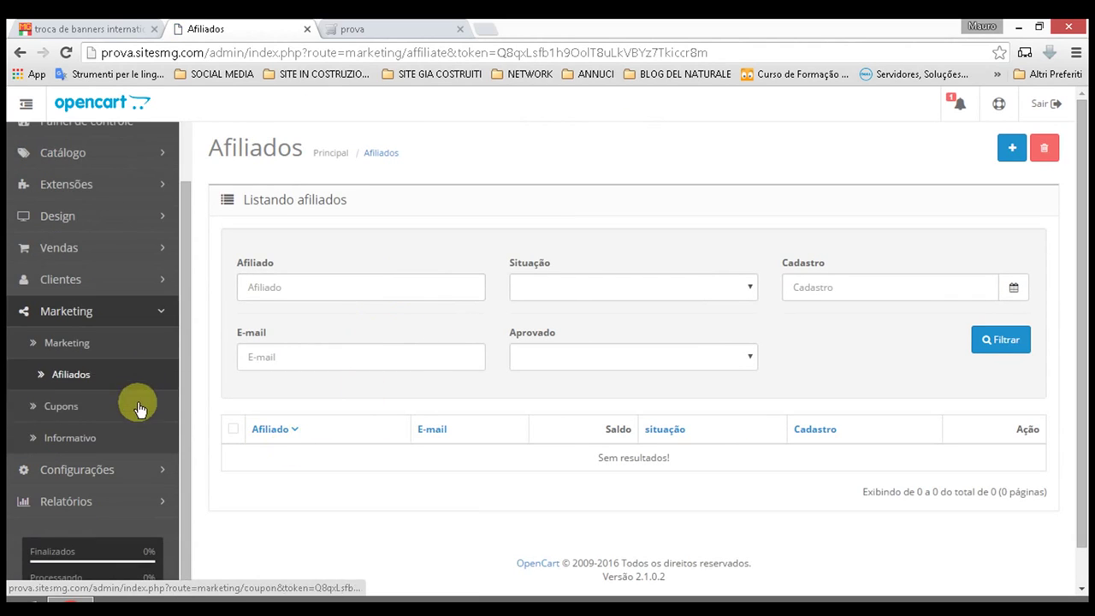
pyautogui.click(88, 405)
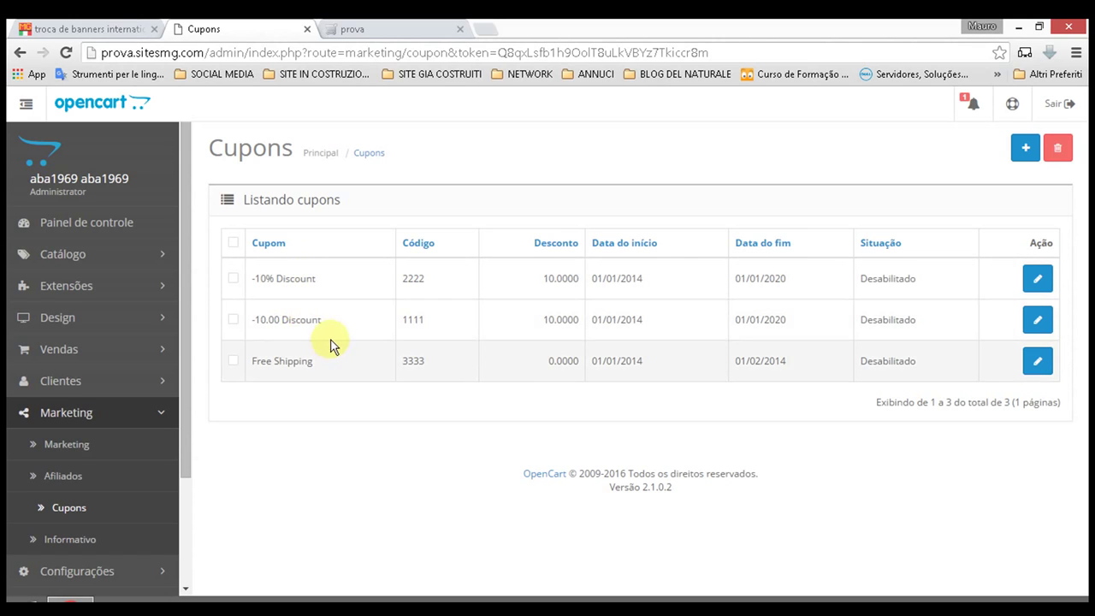
# Step: Open the Informativo page under Marketing and review the recipient options offered for the newsletter
pyautogui.scroll(-3, 134, 482)
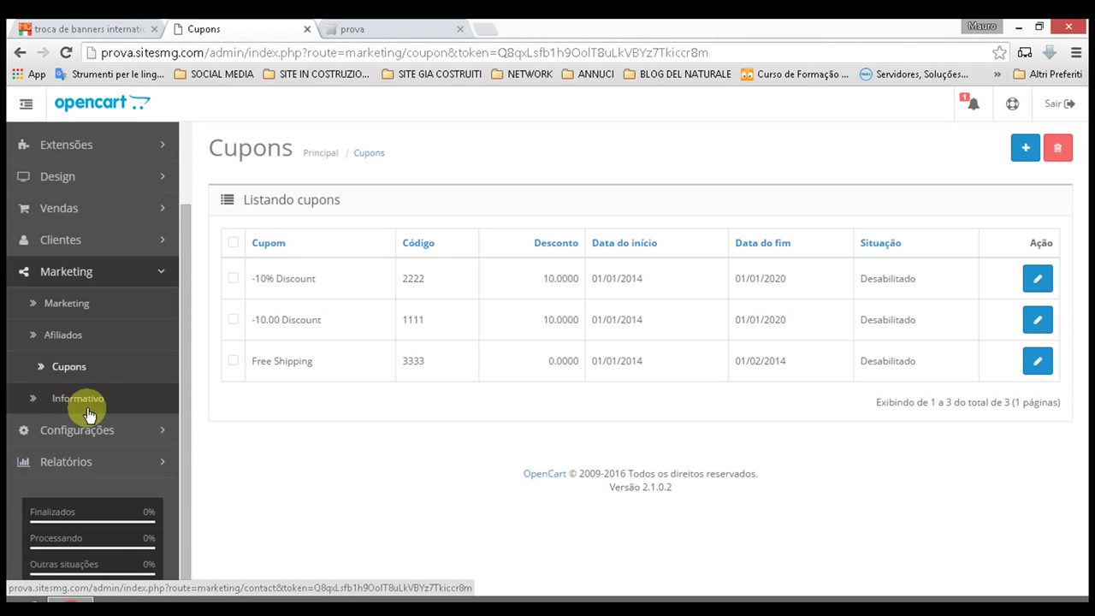
pyautogui.click(94, 400)
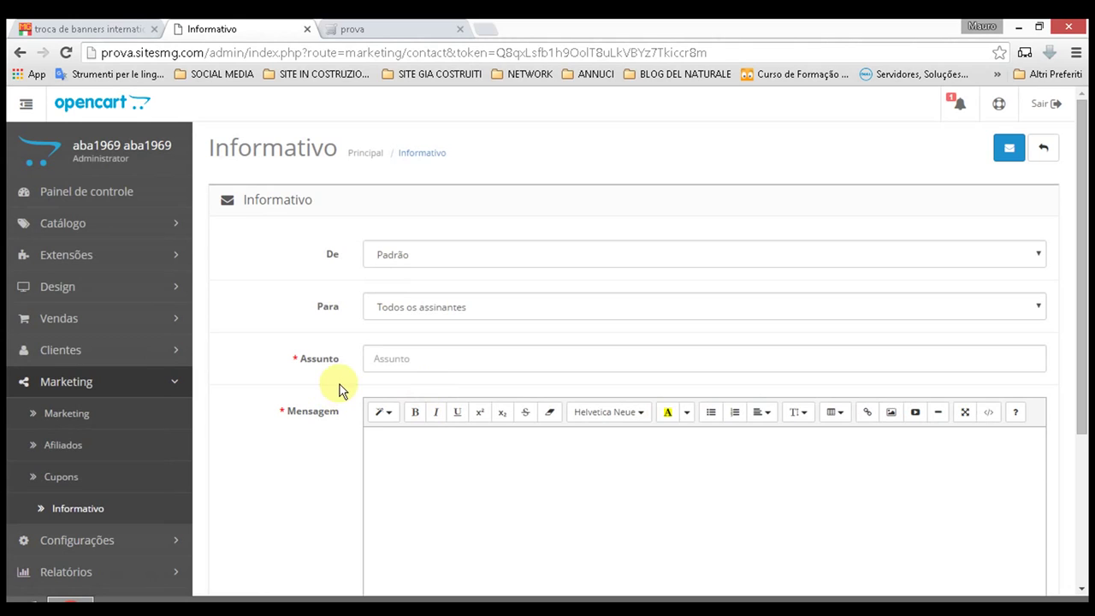
pyautogui.scroll(-1, 500, 236)
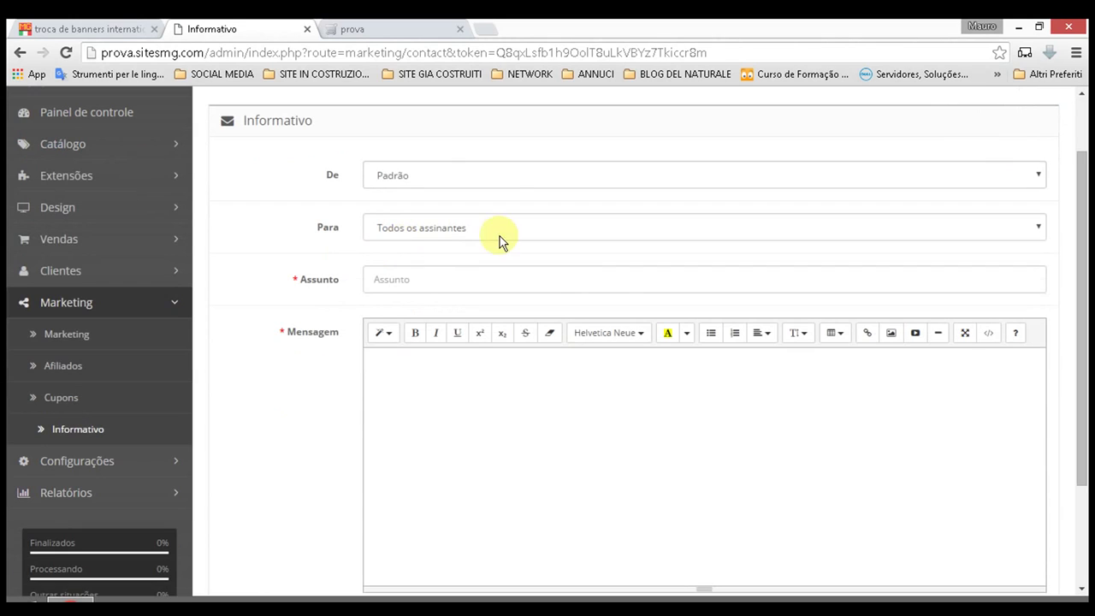
pyautogui.click(456, 231)
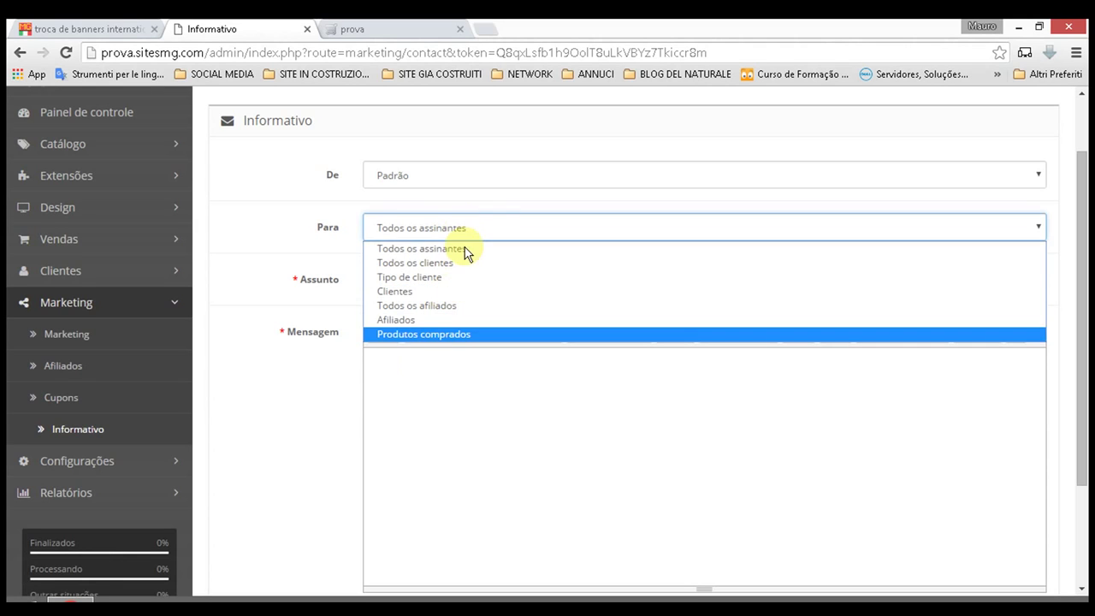
pyautogui.click(450, 230)
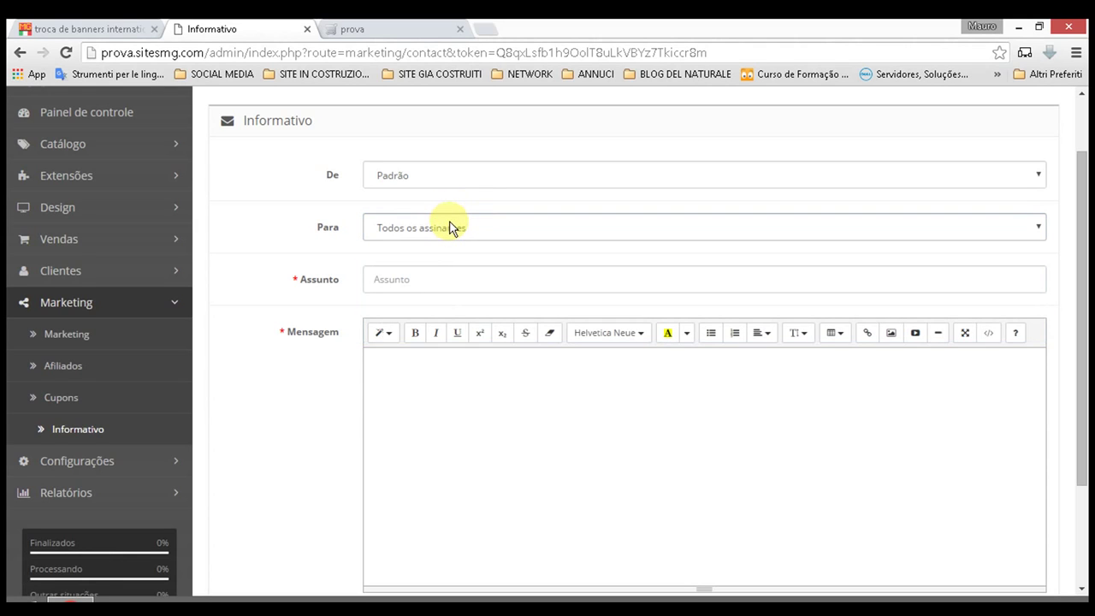
# Step: Open the Lojas page under Configurações and open the default prova store's settings for editing
pyautogui.scroll(-2, 451, 230)
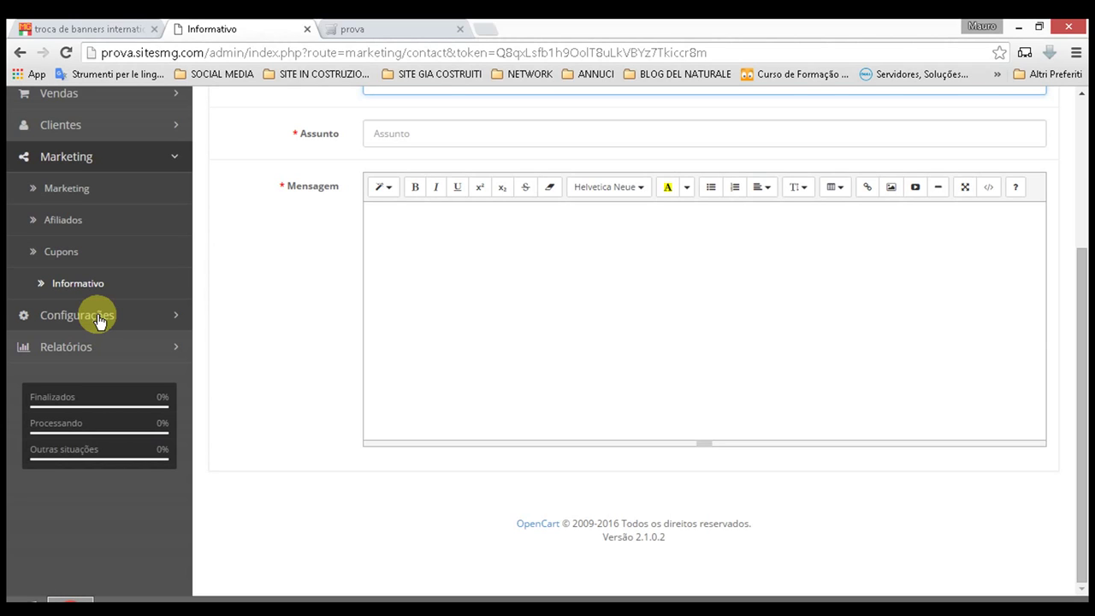
pyautogui.click(101, 319)
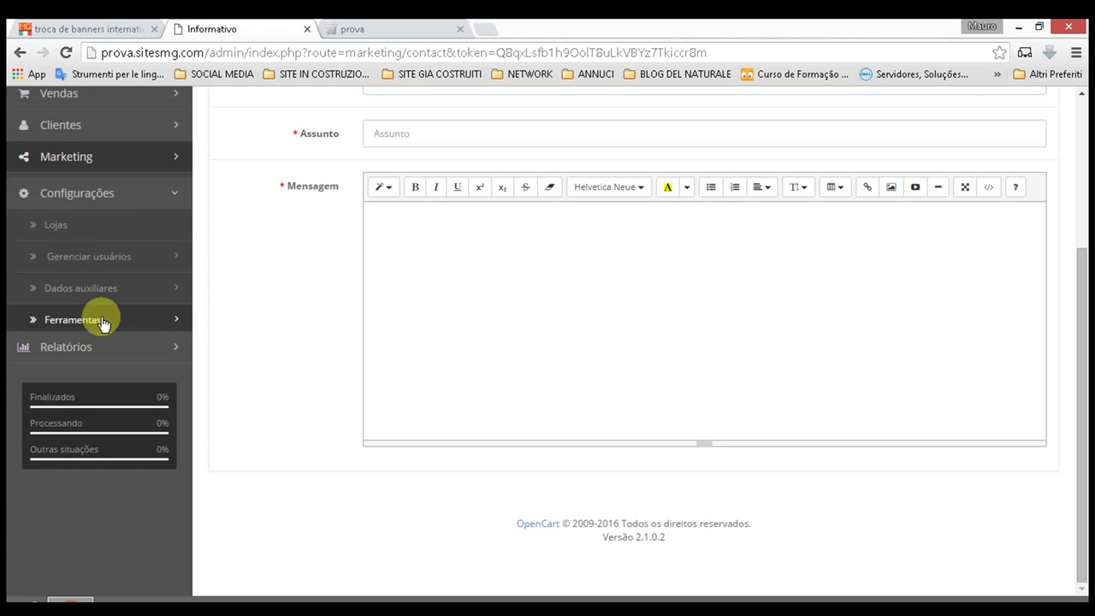
pyautogui.click(93, 224)
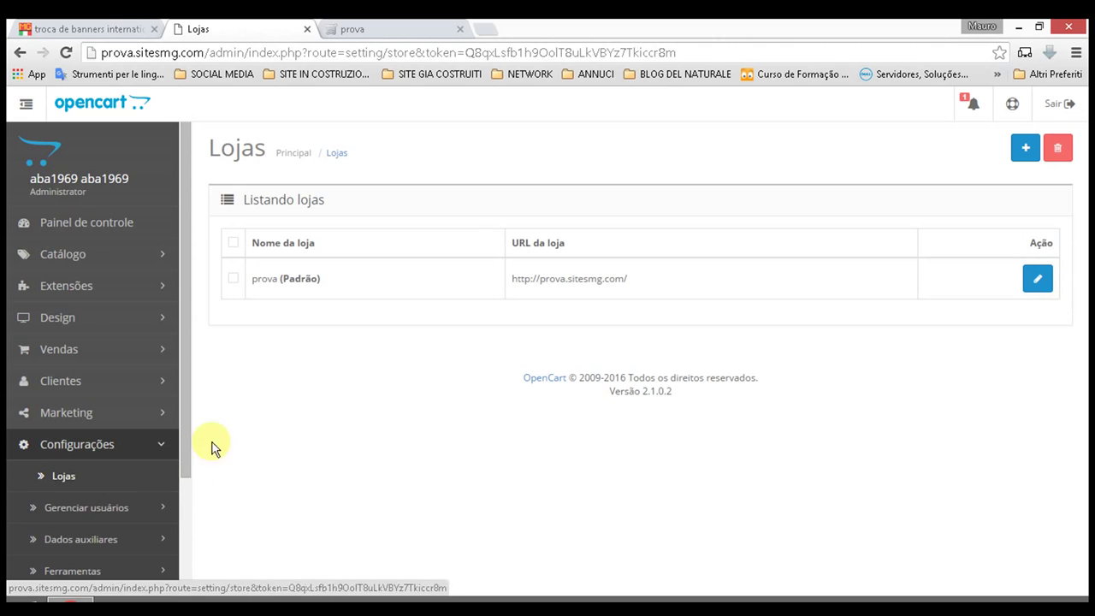
pyautogui.click(1037, 280)
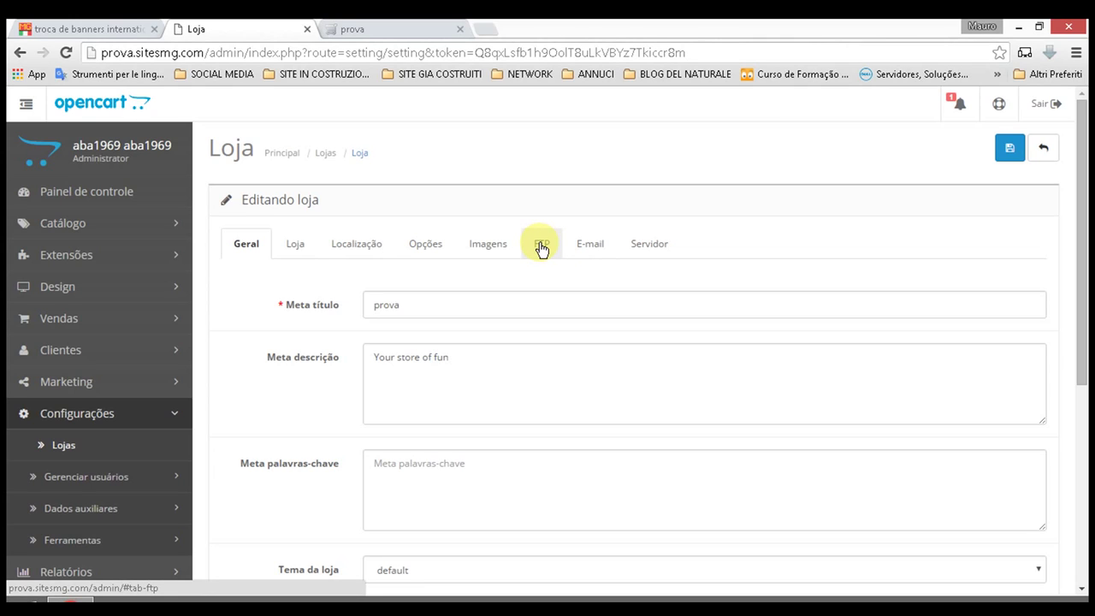
# Step: Leave the store settings without saving and view the entries under Gerenciar usuários in the Configurações section
pyautogui.click(1042, 152)
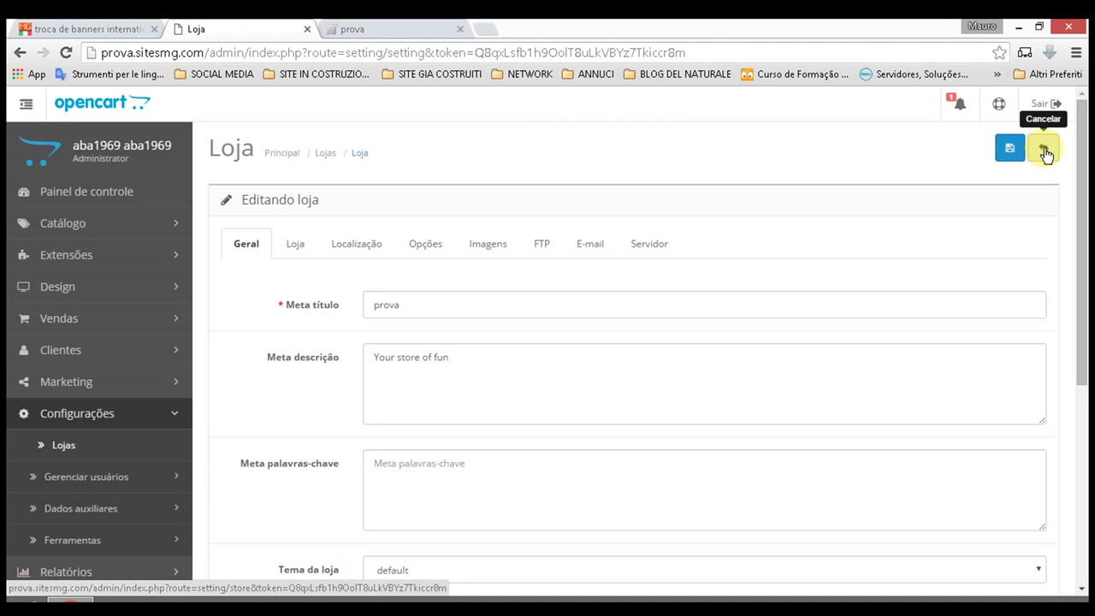
pyautogui.click(1045, 151)
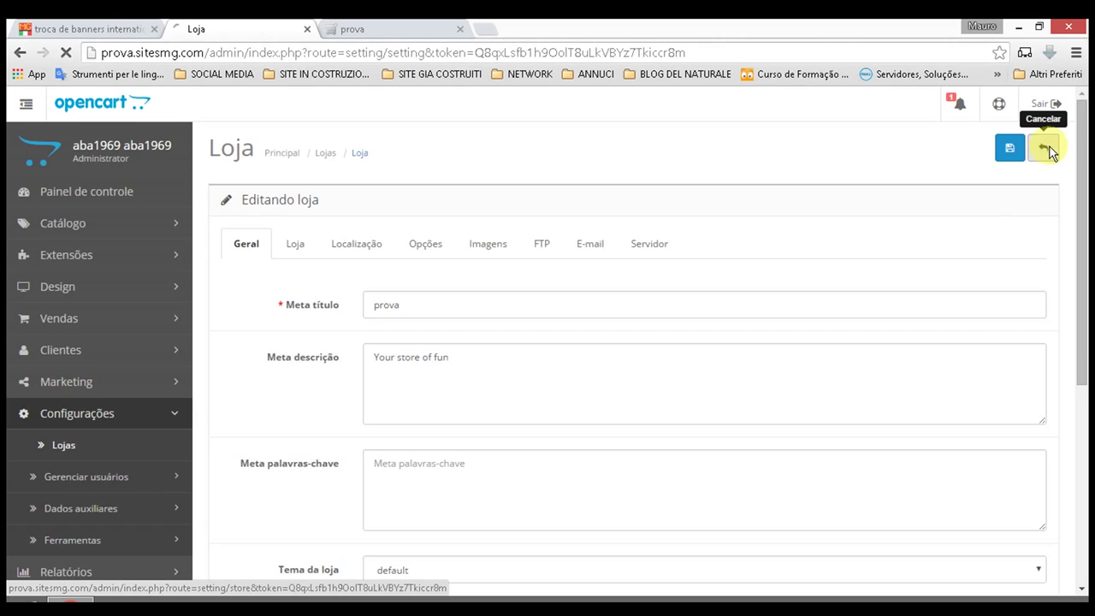
pyautogui.click(108, 513)
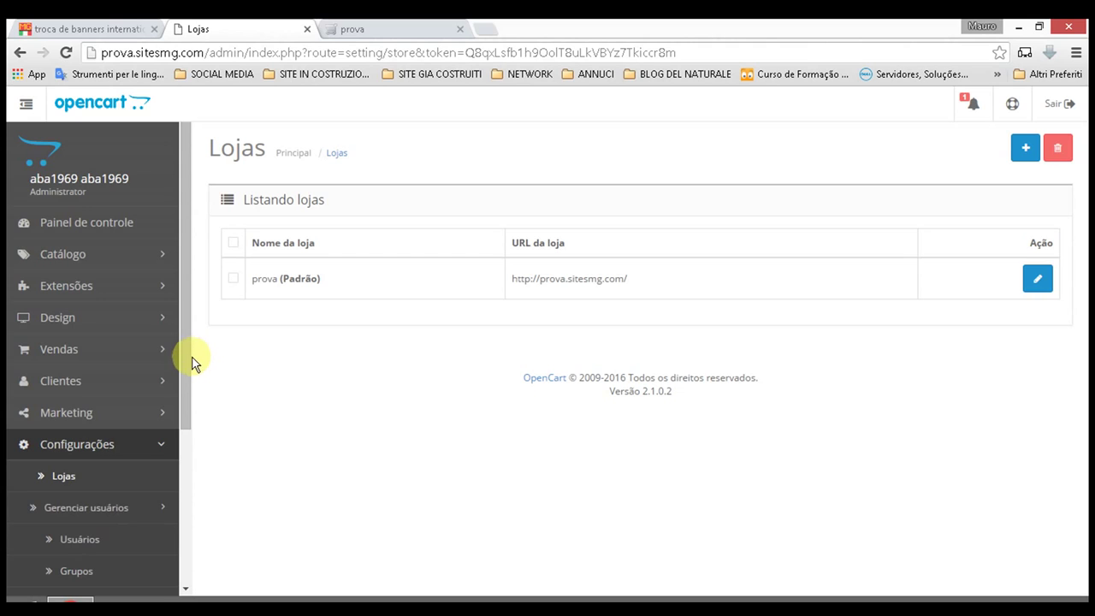
pyautogui.scroll(-3, 183, 396)
pyautogui.scroll(-1, 177, 505)
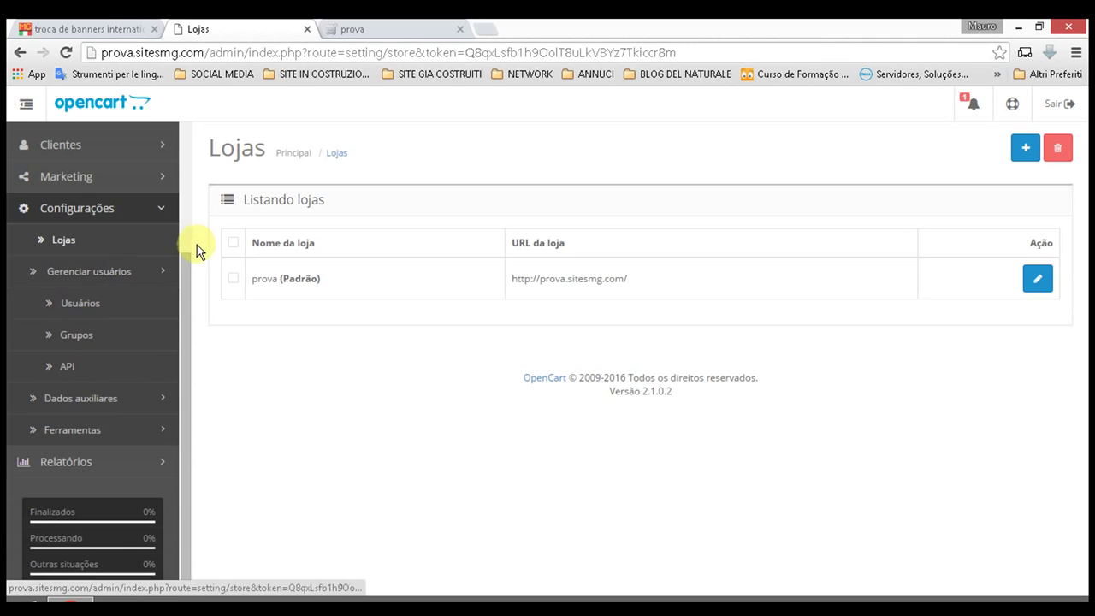
pyautogui.click(165, 277)
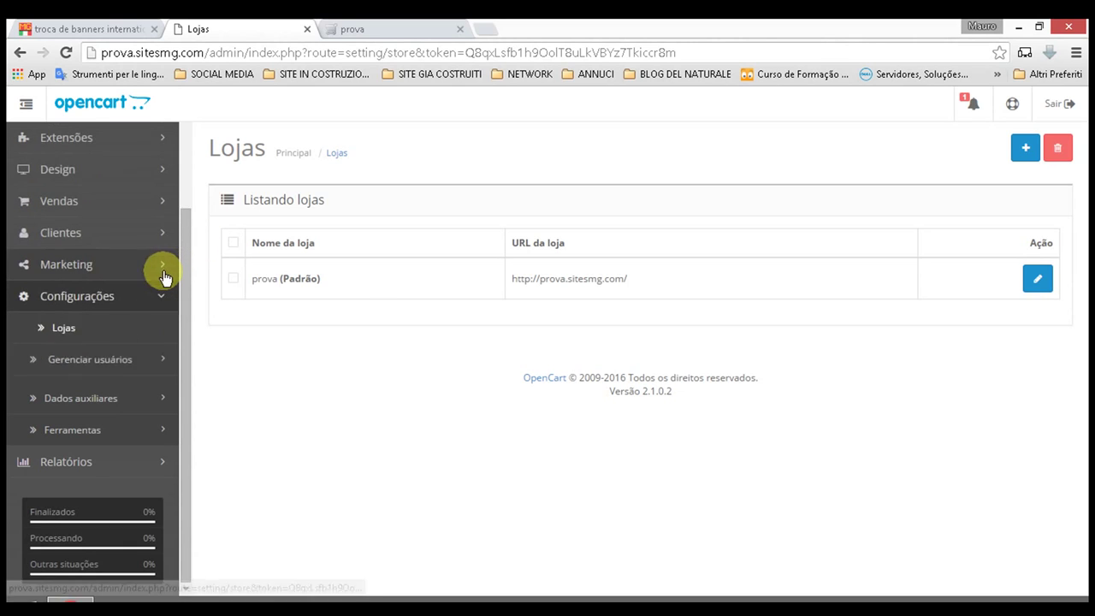
# Step: Show the Dados auxiliares entries and open the Moedas page to look over the currency list
pyautogui.click(117, 402)
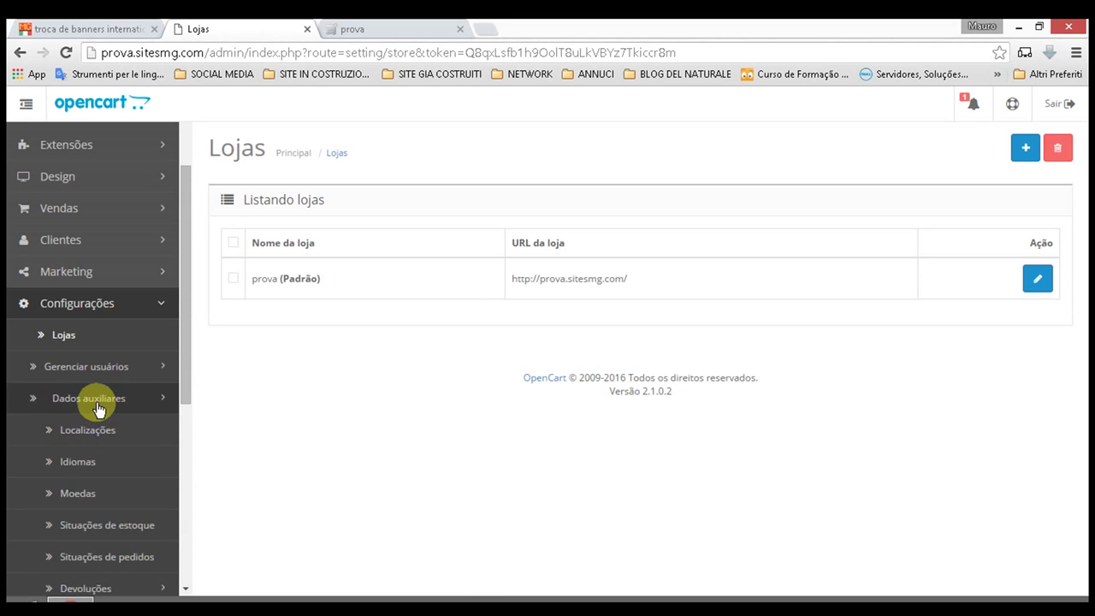
pyautogui.scroll(-2, 98, 408)
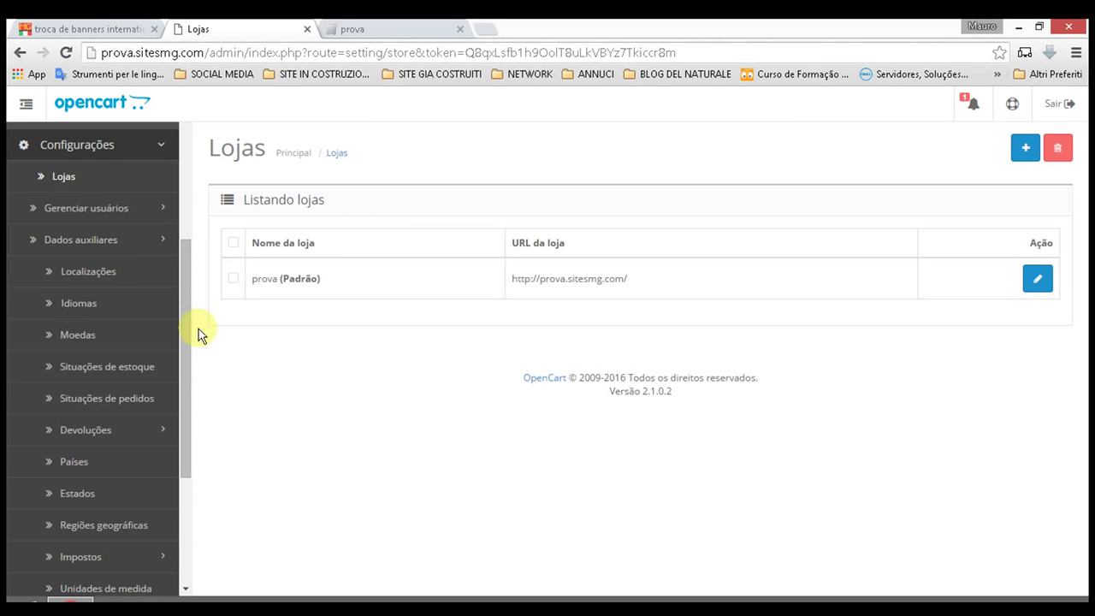
pyautogui.click(67, 335)
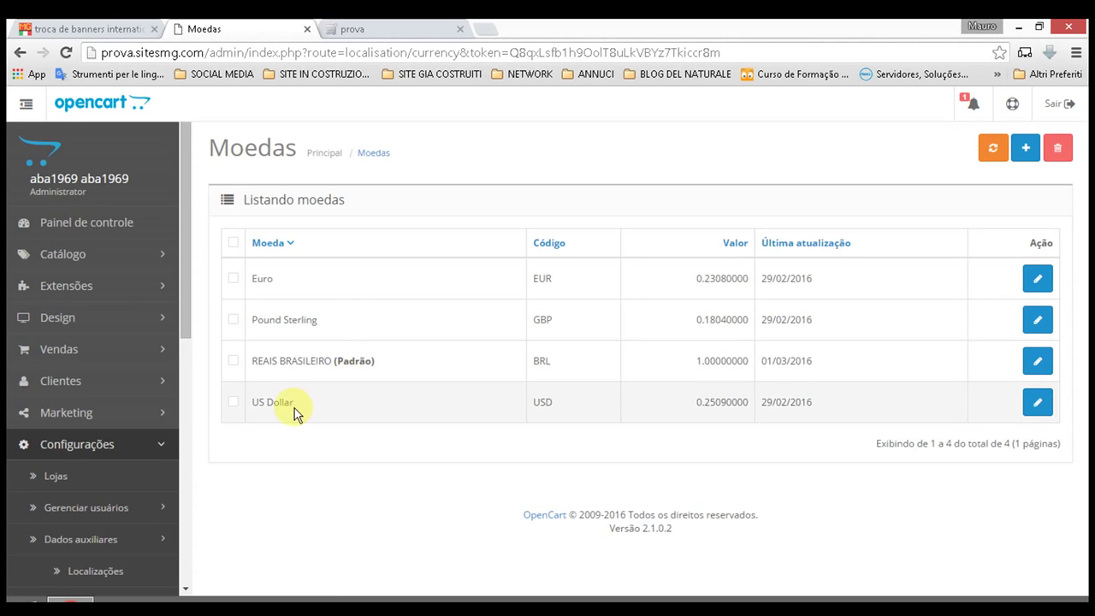
pyautogui.click(1041, 361)
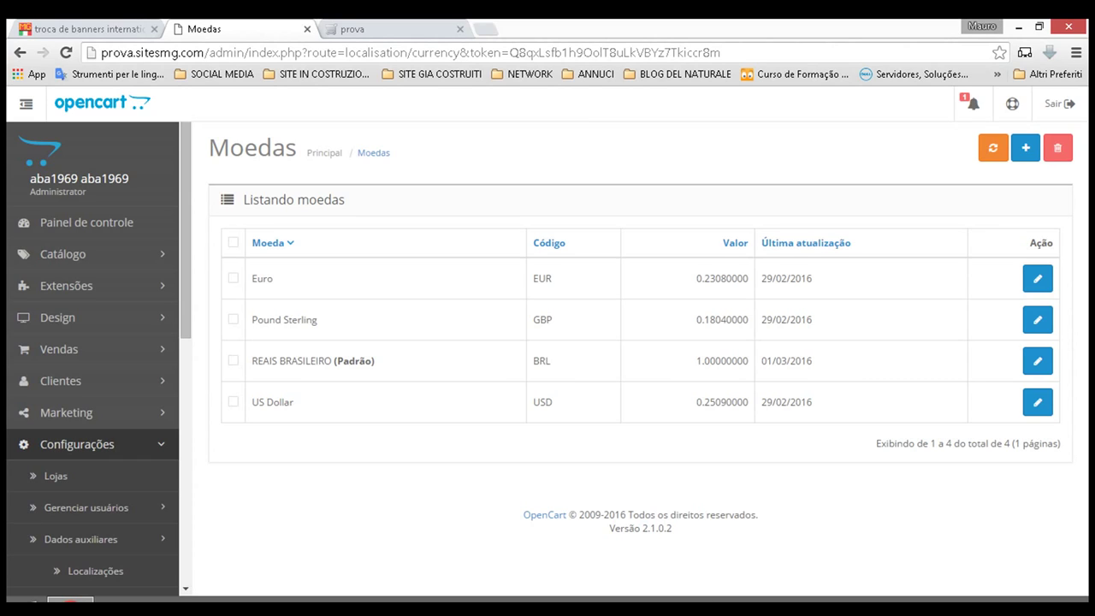
# Step: Open the Situações de estoque page under Dados auxiliares and look over the stock statuses
pyautogui.scroll(-1, 90, 325)
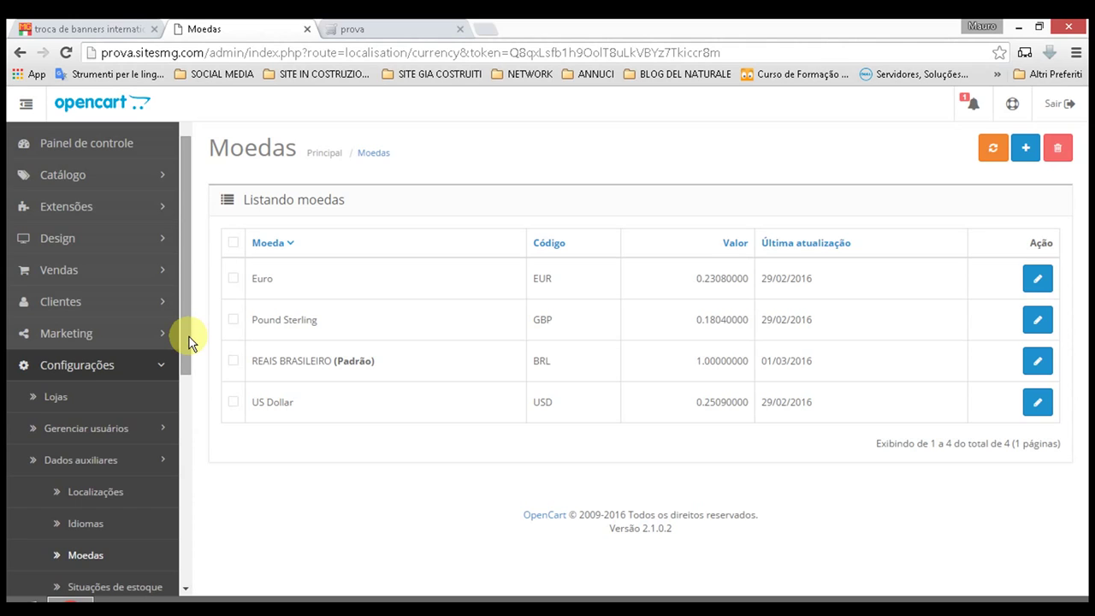
pyautogui.moveTo(187, 342); pyautogui.dragTo(191, 550)
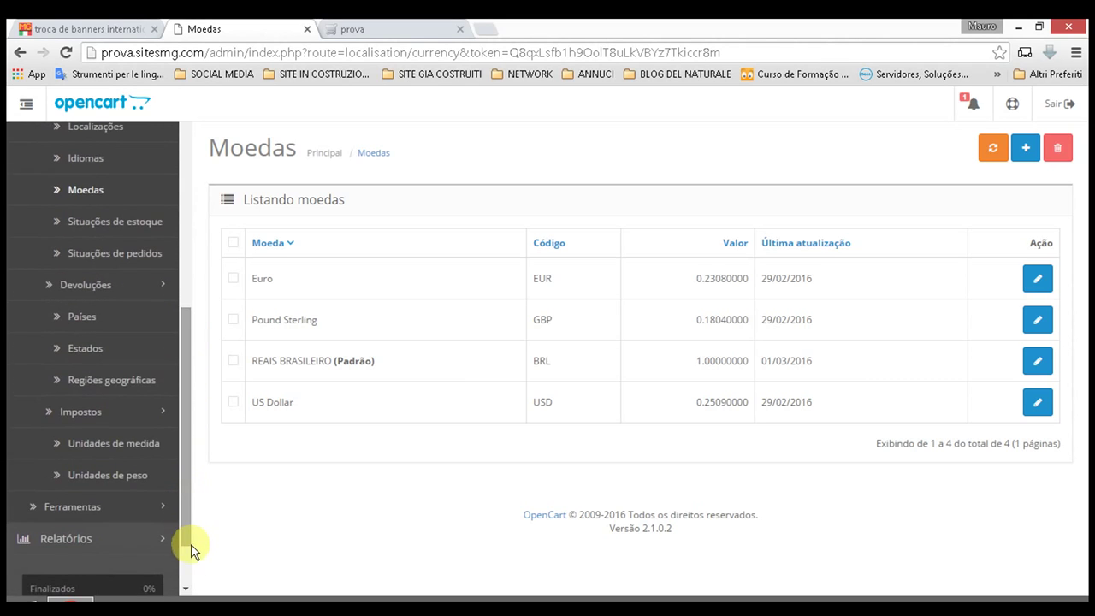
pyautogui.click(147, 228)
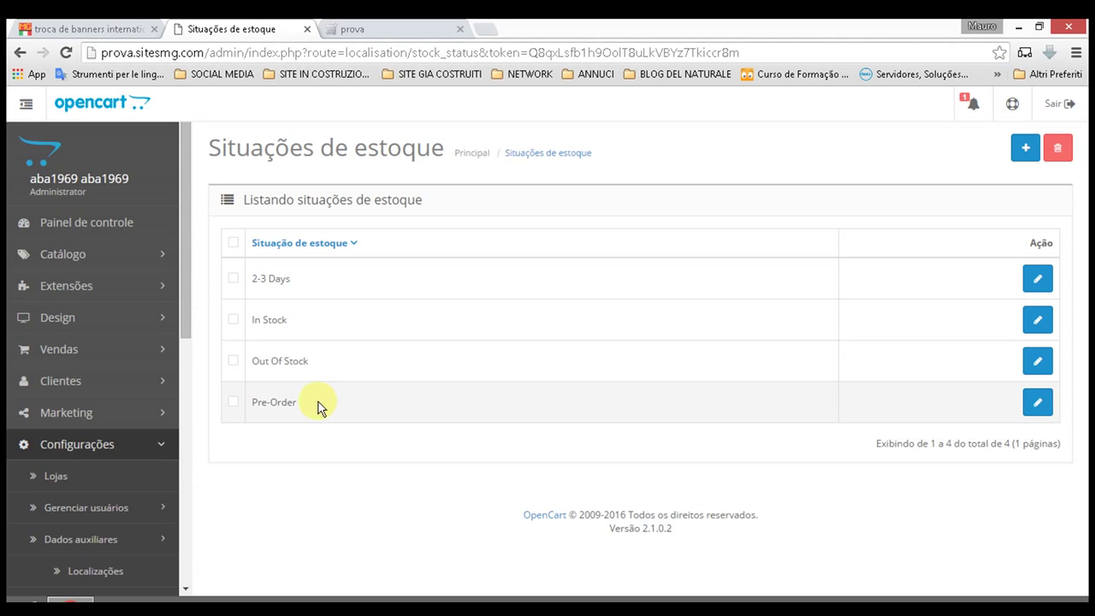
# Step: Open the Situações de pedidos page and review the full list of order statuses
pyautogui.moveTo(187, 183); pyautogui.dragTo(181, 389)
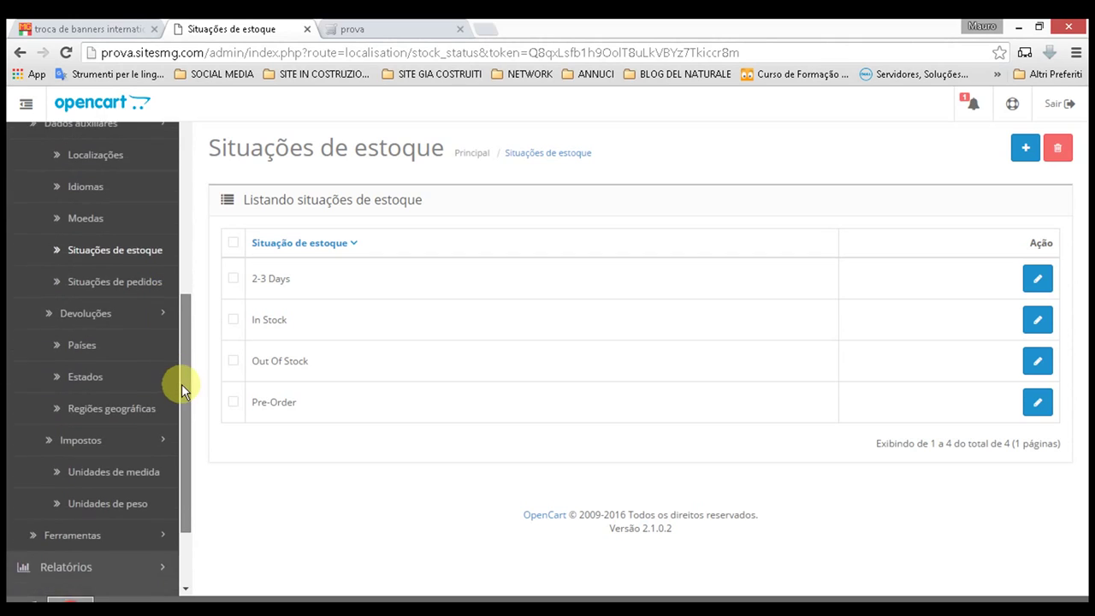
pyautogui.scroll(-1, 182, 384)
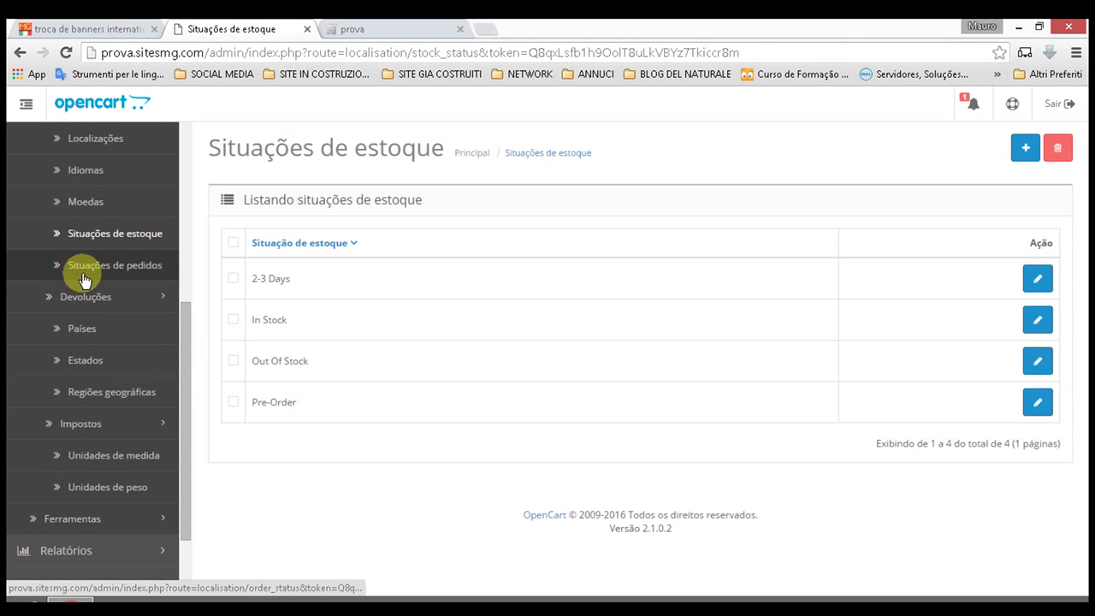
pyautogui.click(141, 279)
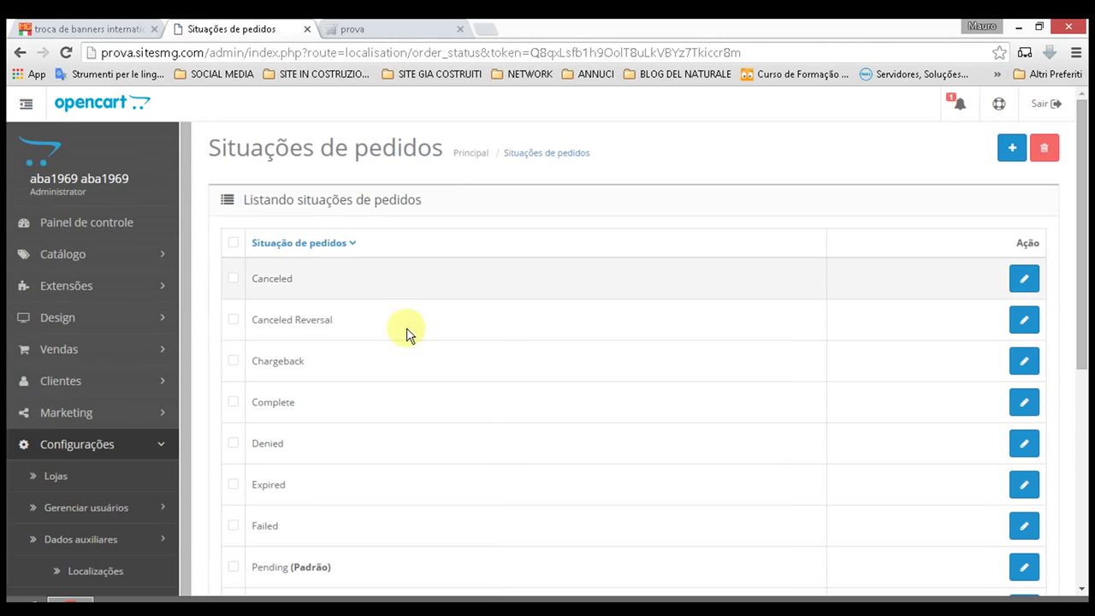
pyautogui.scroll(-4, 482, 316)
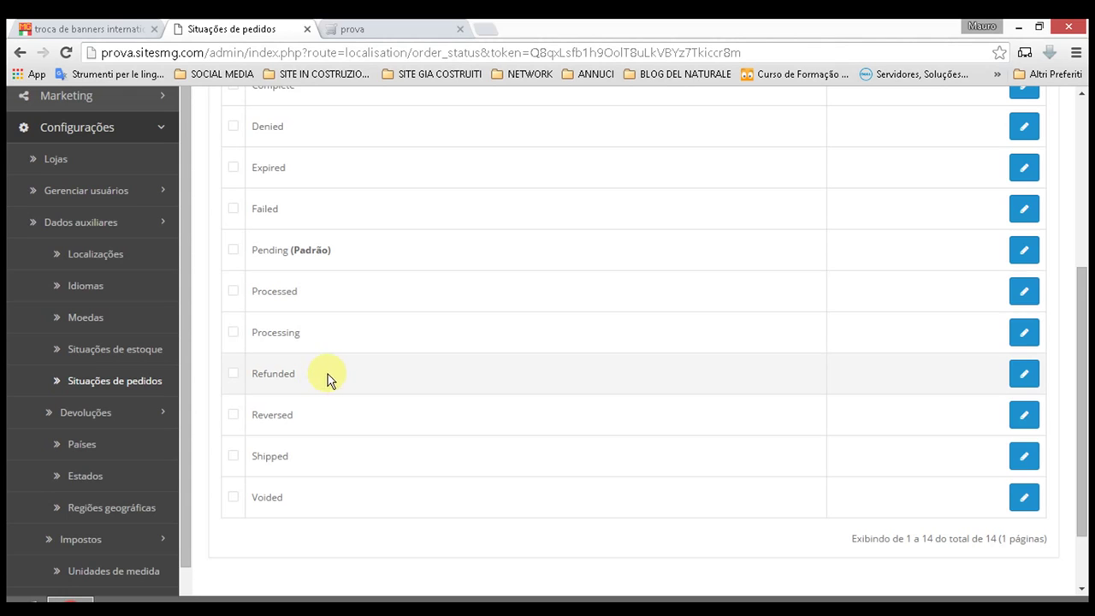
pyautogui.scroll(4, 377, 201)
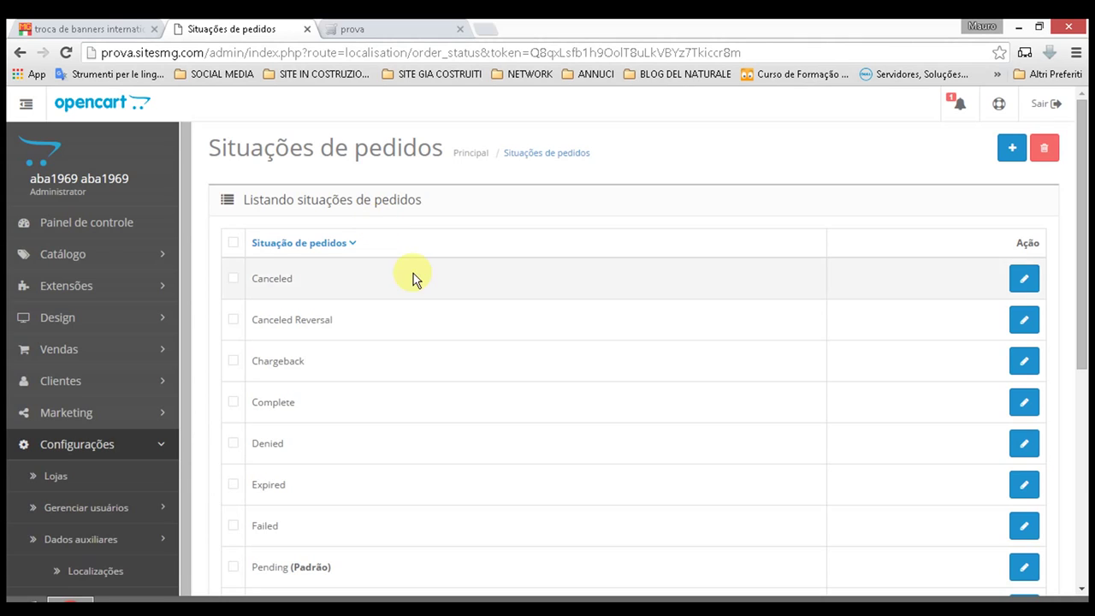
pyautogui.scroll(-3, 405, 294)
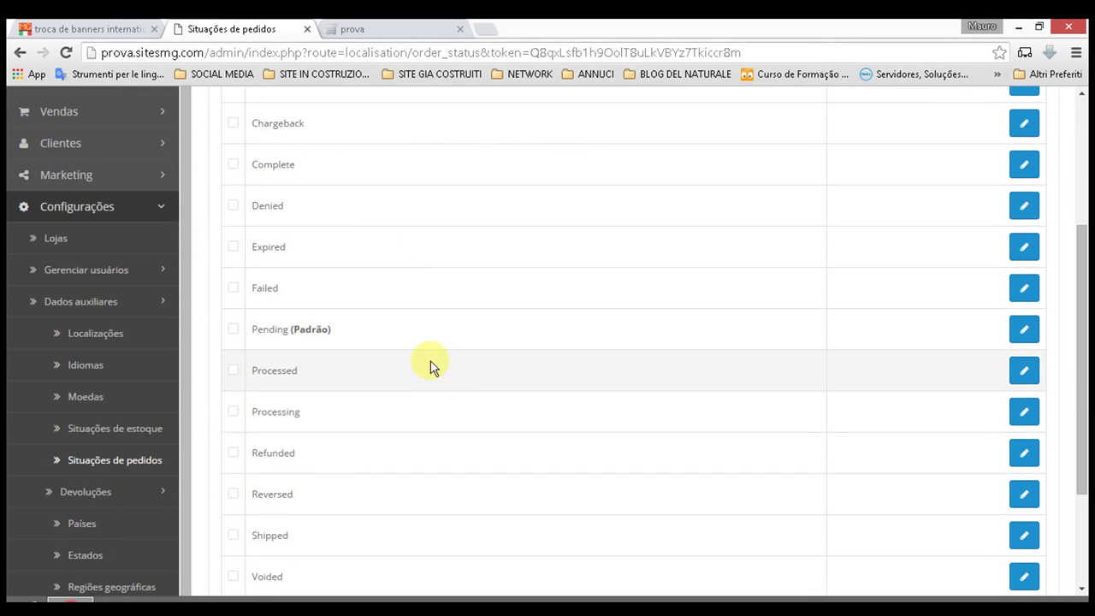
pyautogui.scroll(-2, 410, 355)
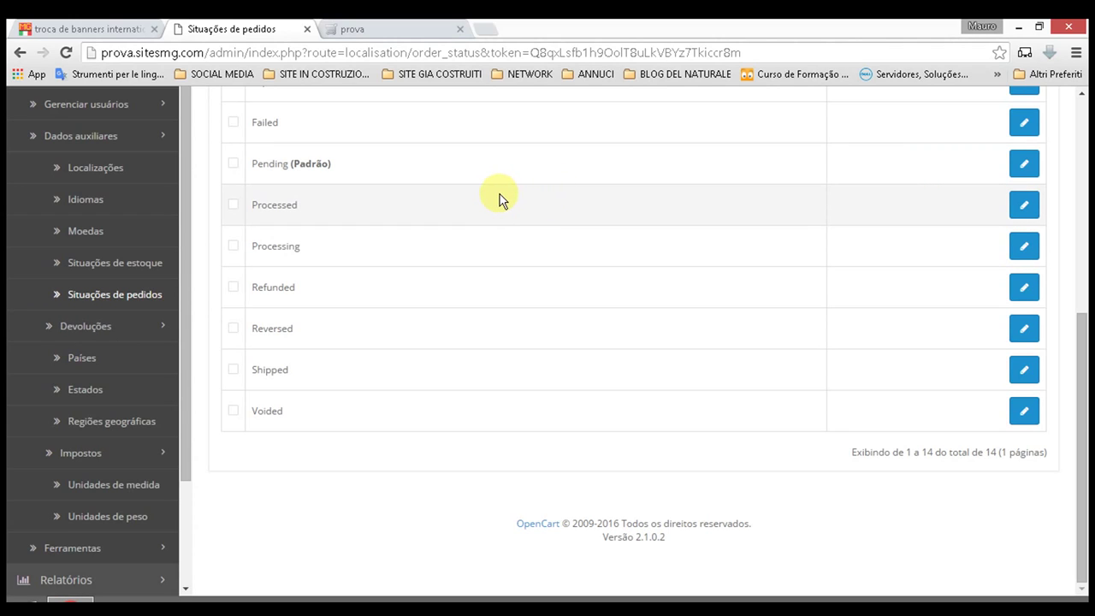
# Step: View the entries under Devoluções, and open the Países page to look through the country list
pyautogui.click(114, 338)
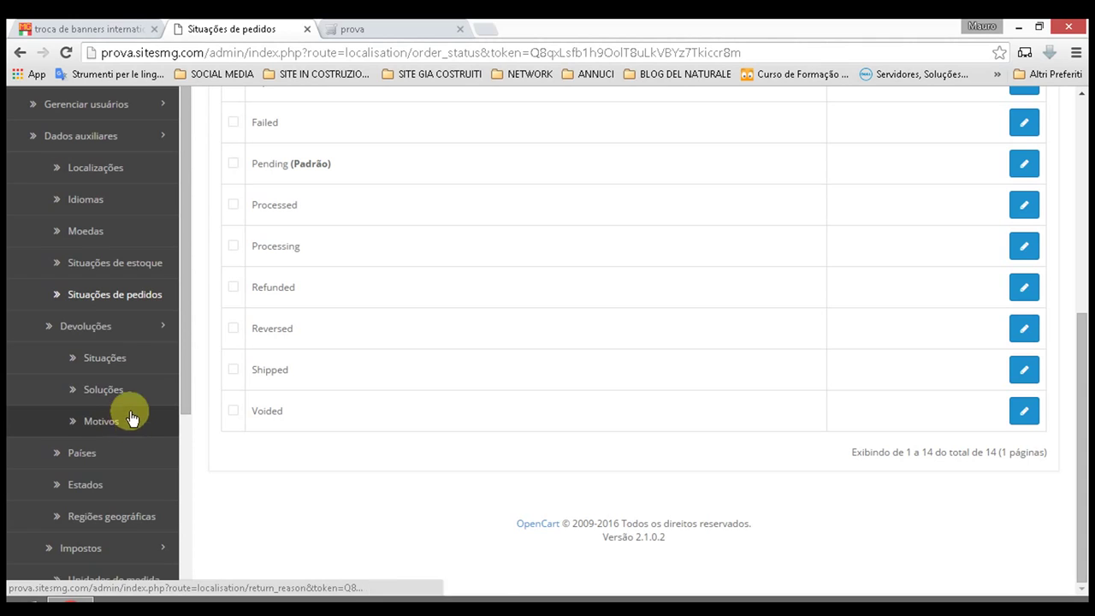
pyautogui.click(100, 332)
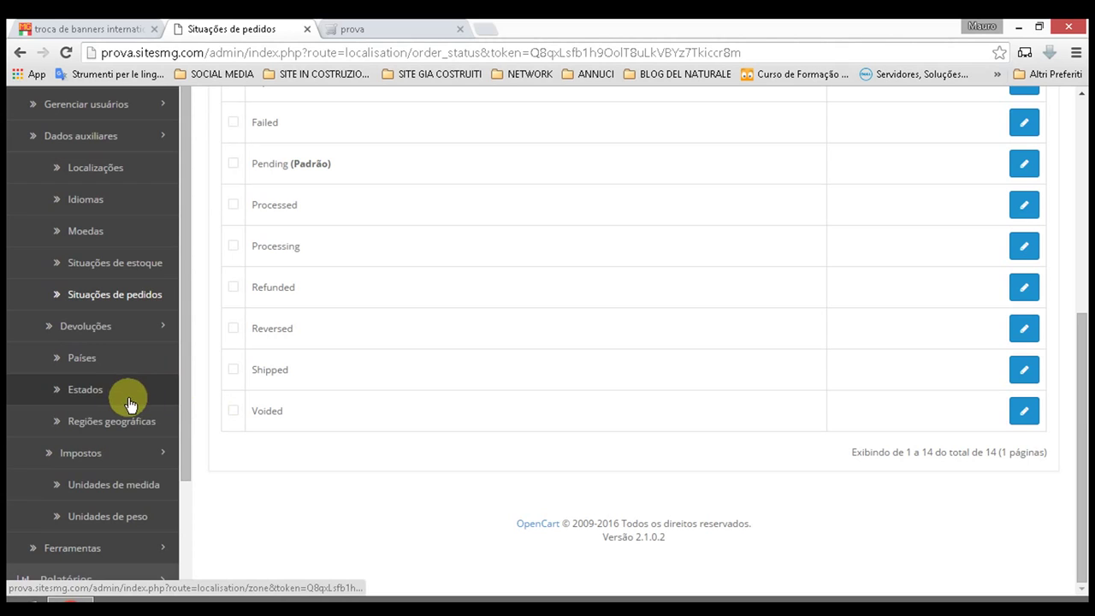
pyautogui.click(114, 361)
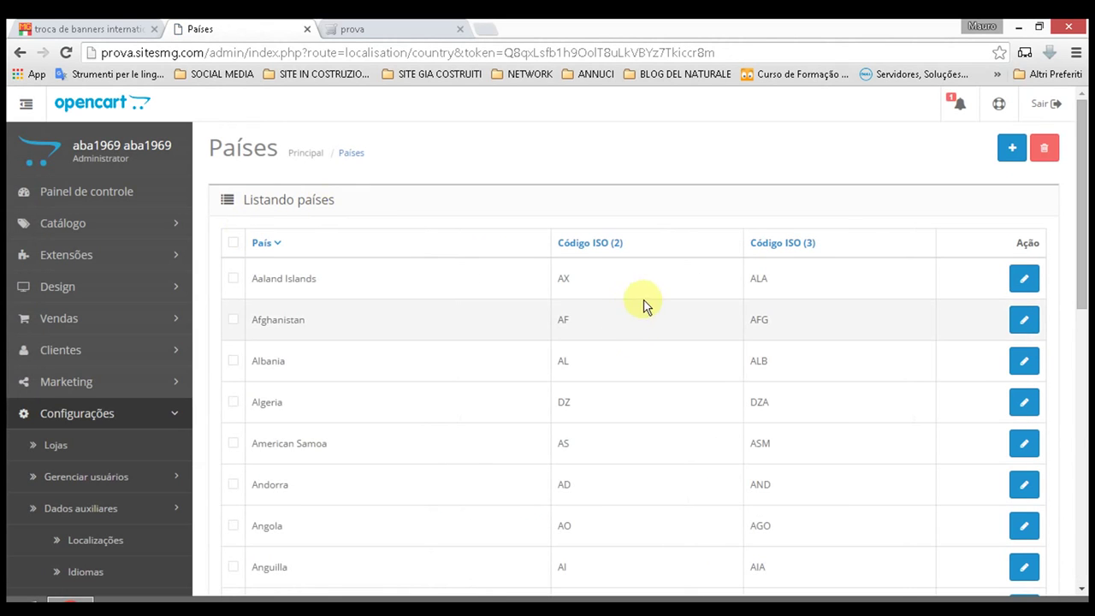
pyautogui.scroll(-6, 684, 274)
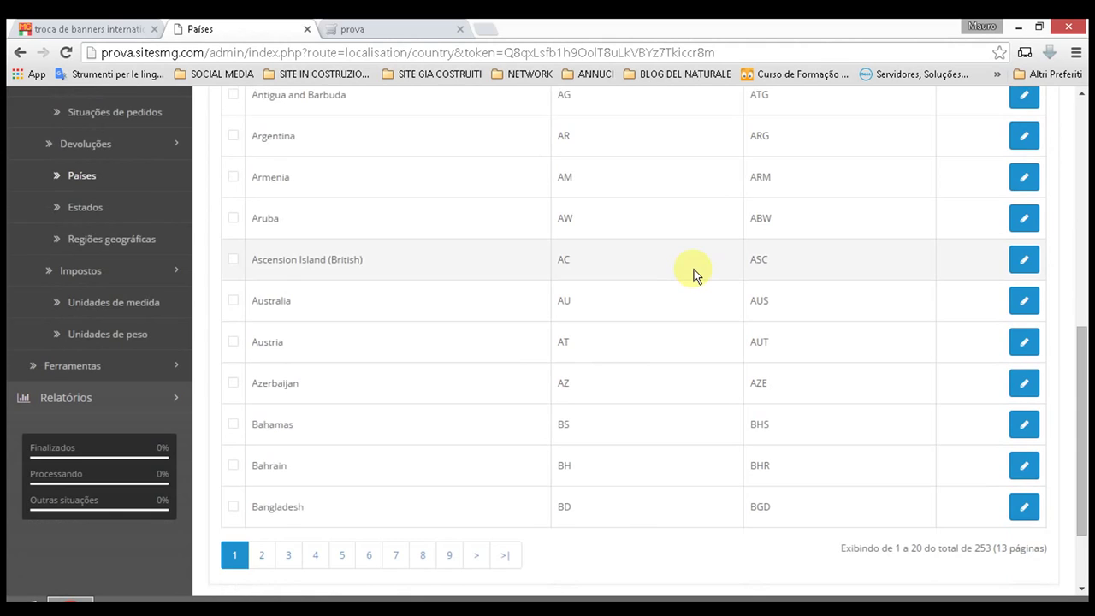
pyautogui.scroll(-2, 694, 271)
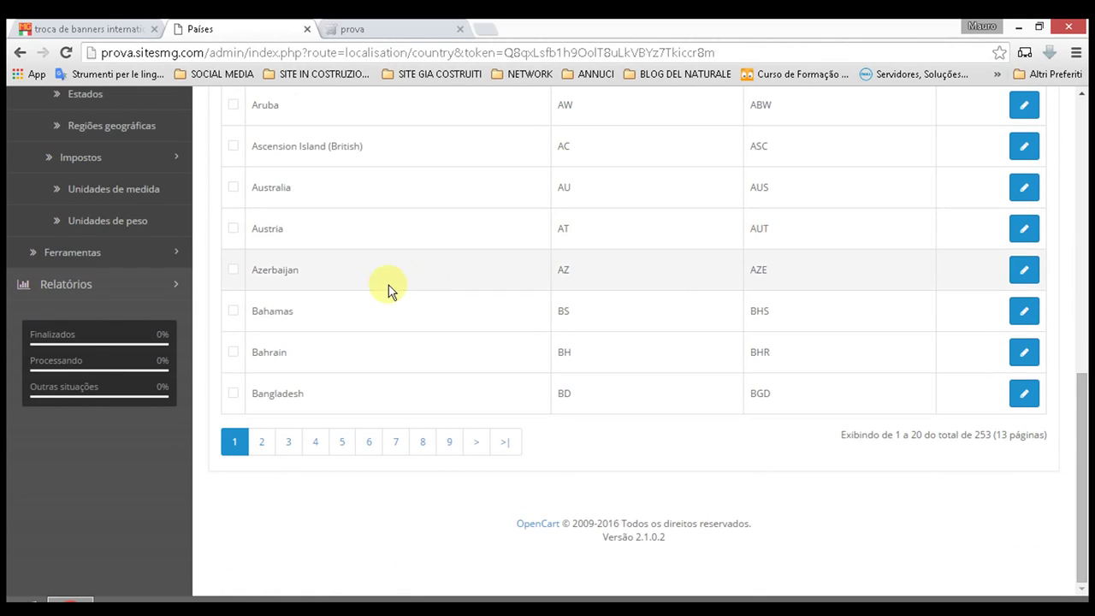
pyautogui.scroll(5, 385, 288)
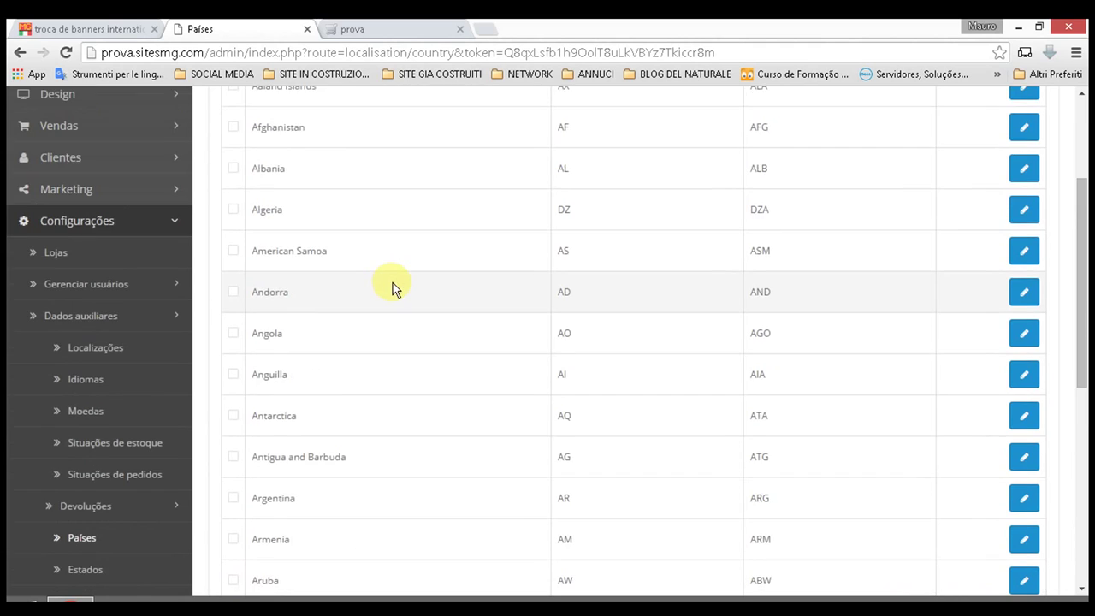
pyautogui.scroll(2, 393, 289)
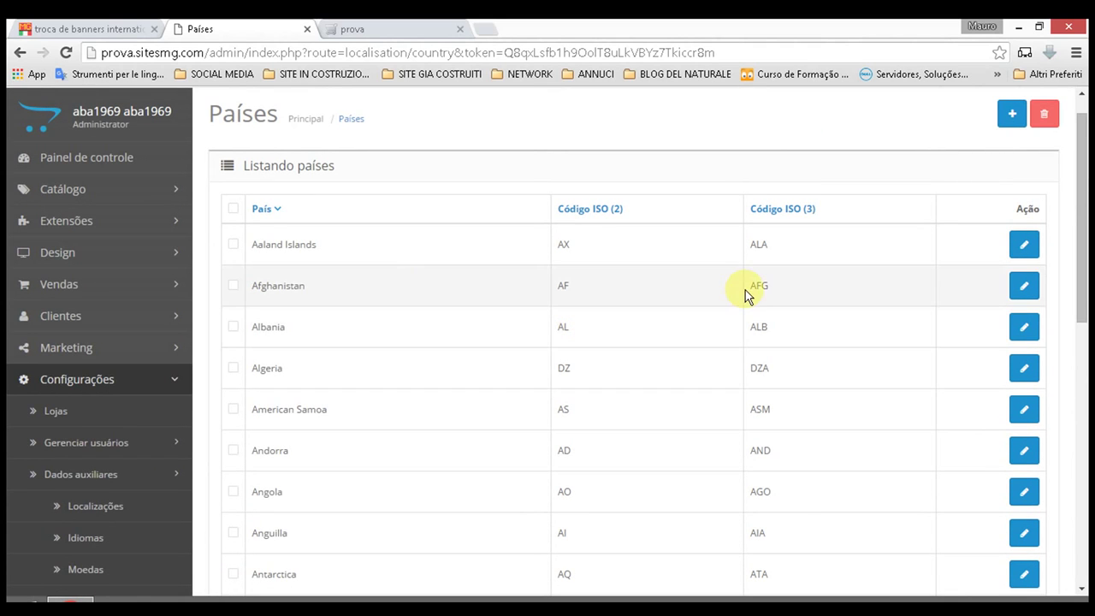
pyautogui.scroll(-1, 166, 415)
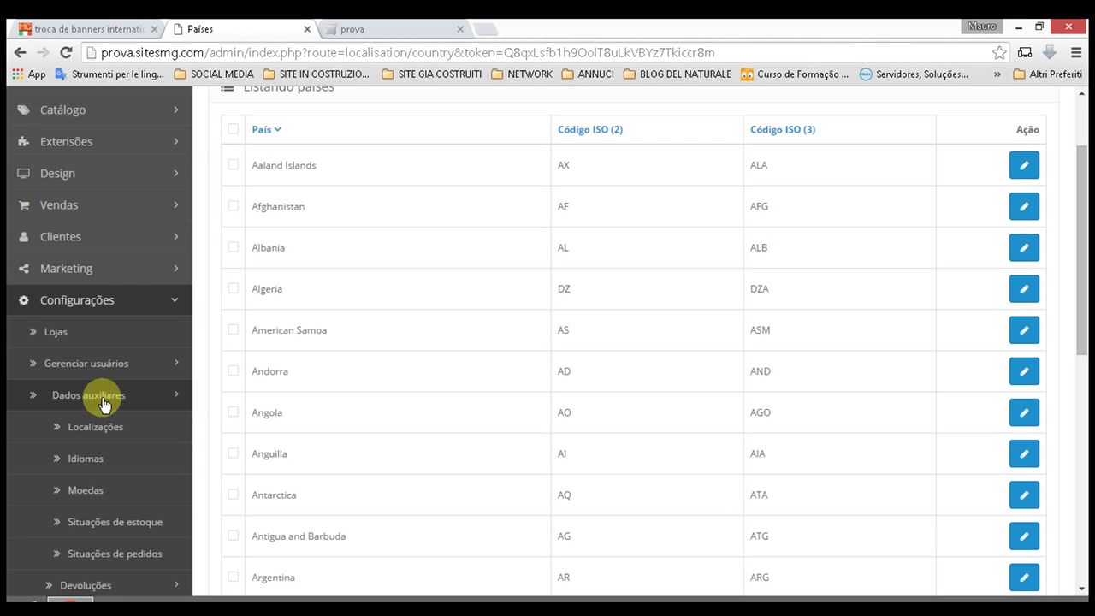
pyautogui.scroll(-2, 111, 406)
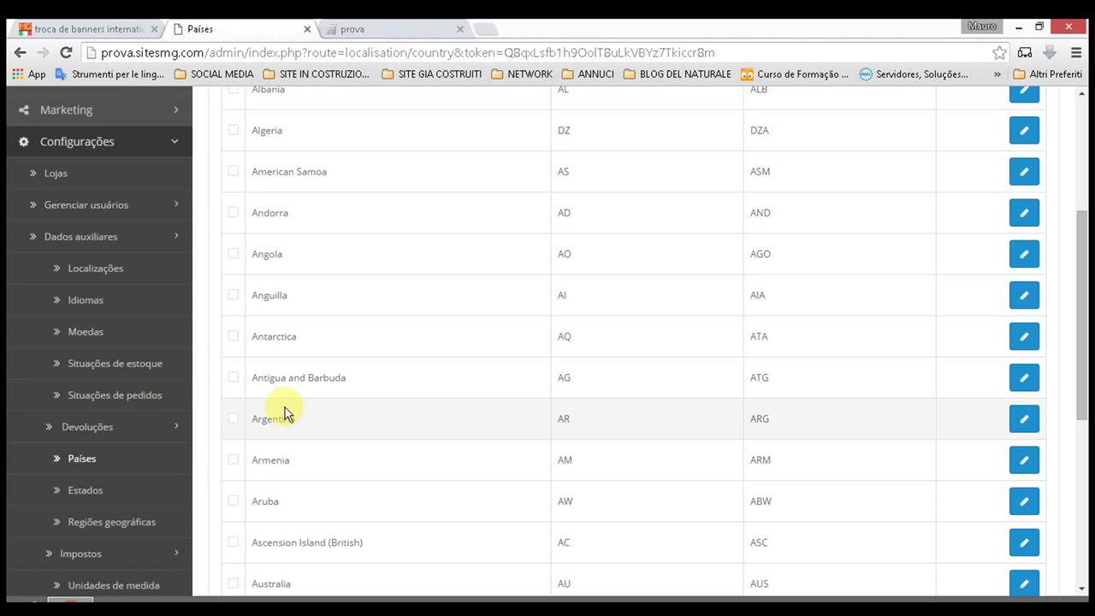
pyautogui.scroll(-2, 297, 389)
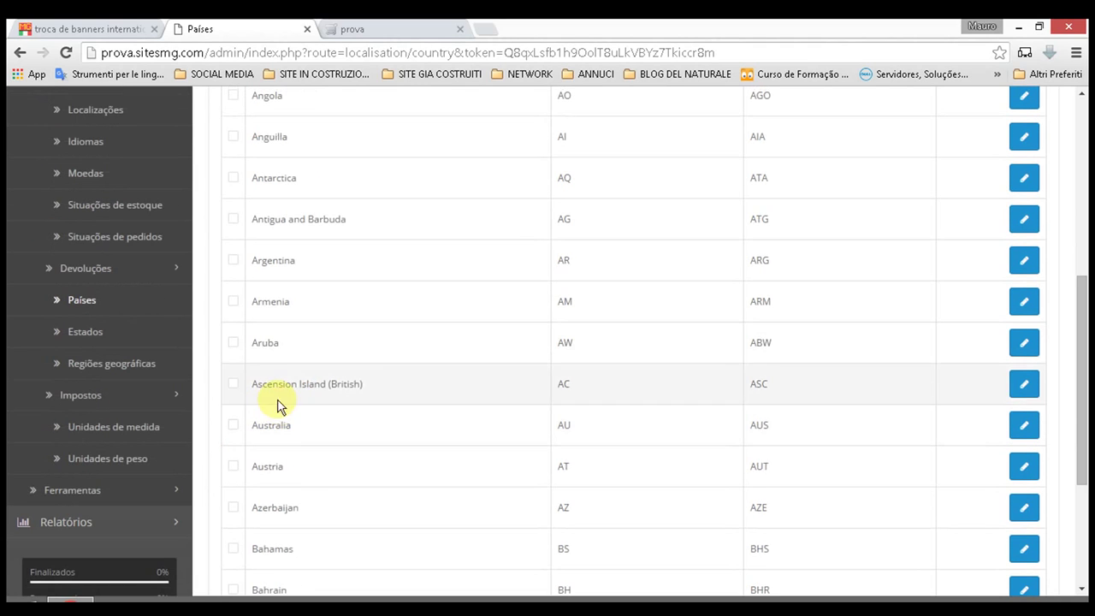
# Step: Open the Estados page and browse the state list, going on to pages 9 and 10
pyautogui.click(121, 334)
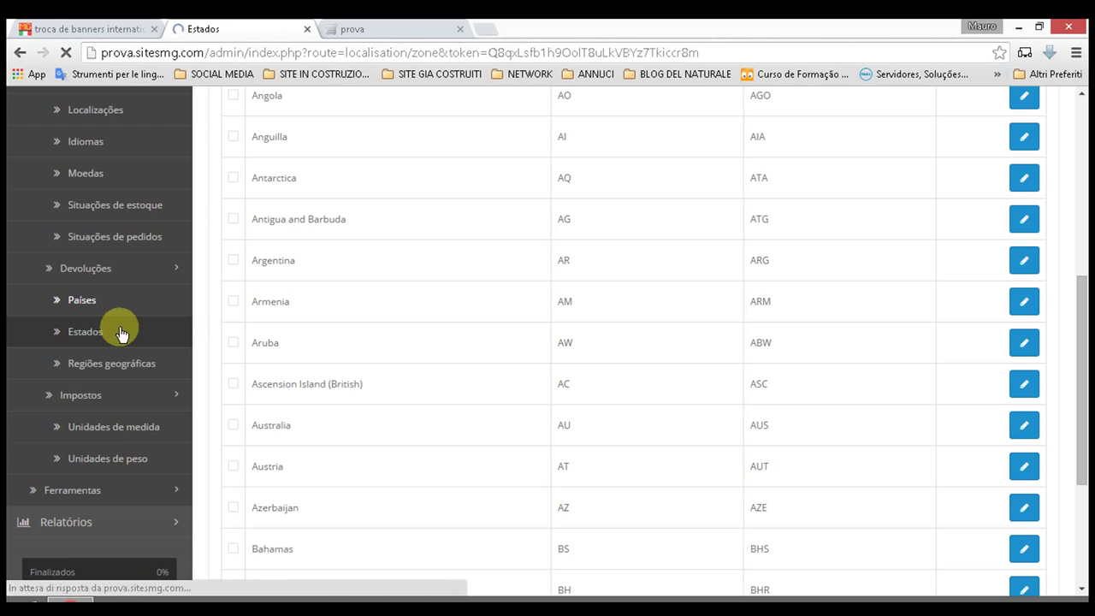
pyautogui.scroll(-9, 344, 217)
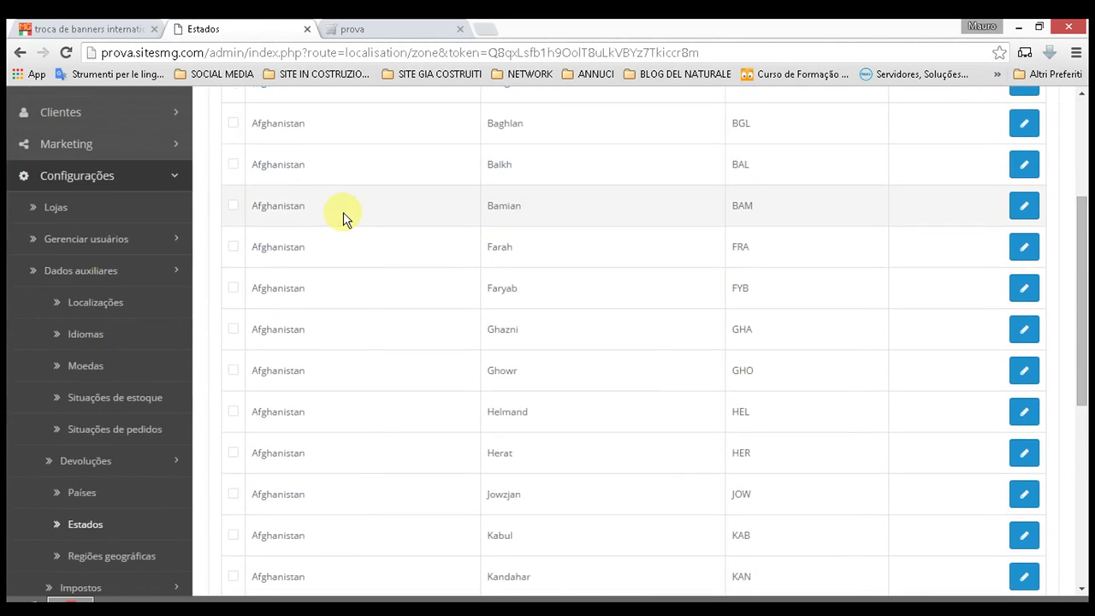
pyautogui.scroll(-2, 339, 217)
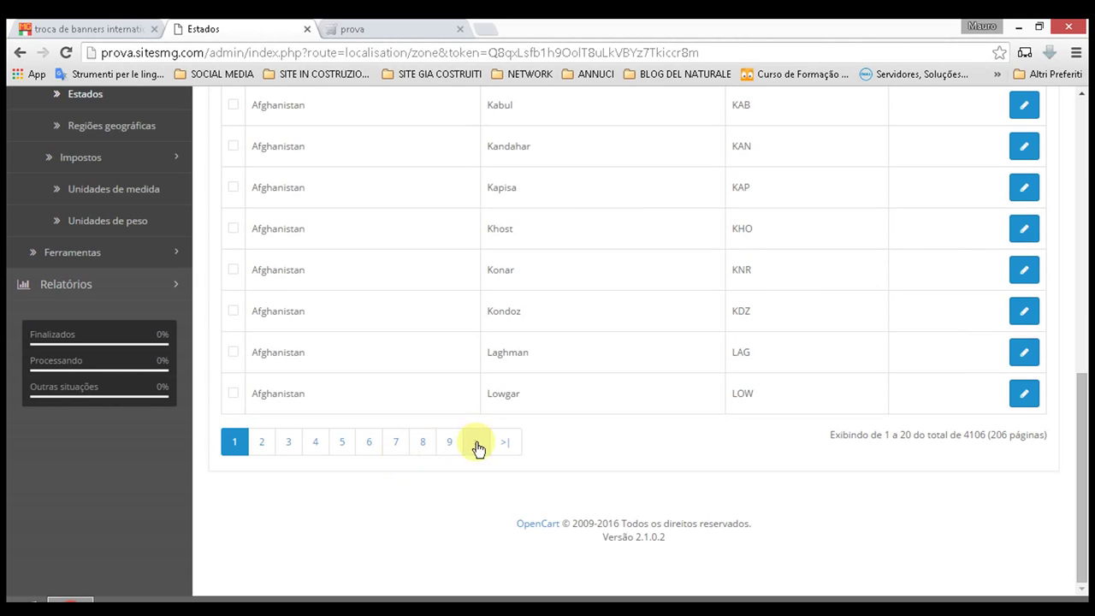
pyautogui.click(449, 443)
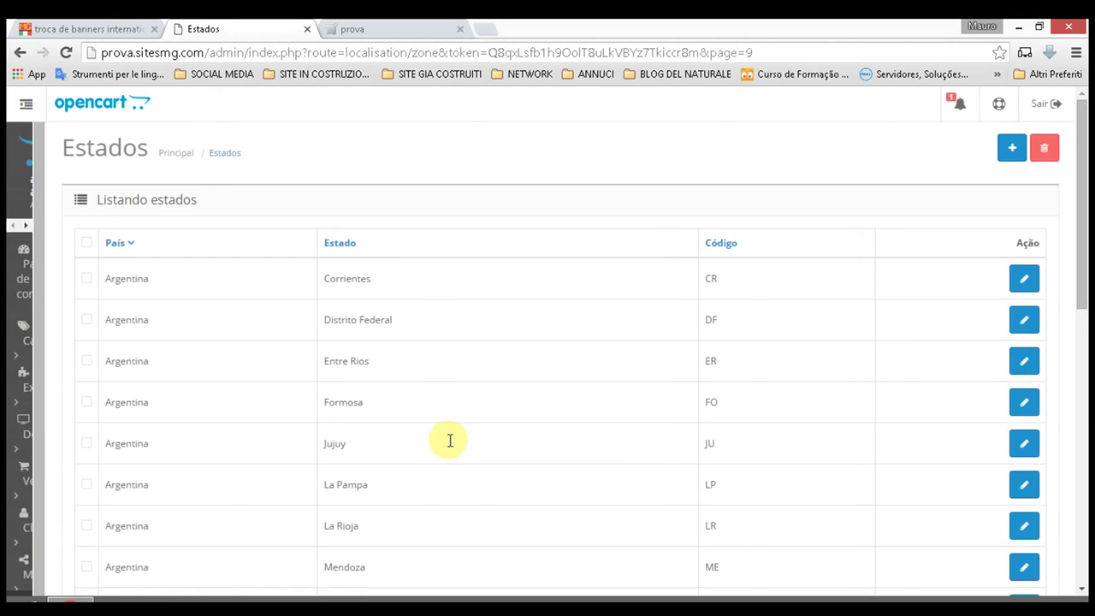
pyautogui.scroll(-8, 459, 422)
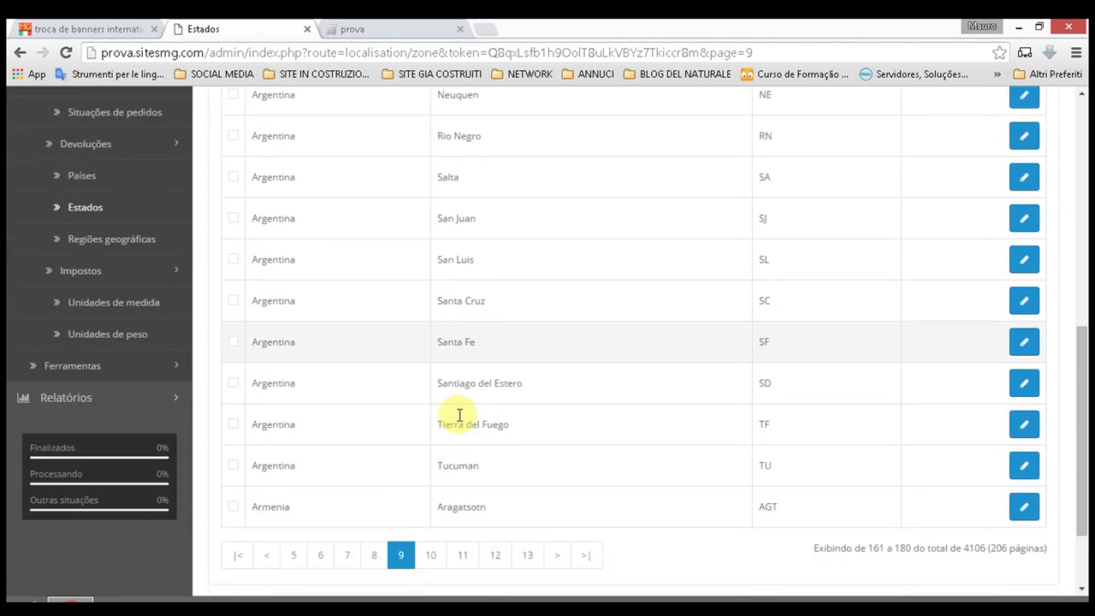
pyautogui.click(553, 443)
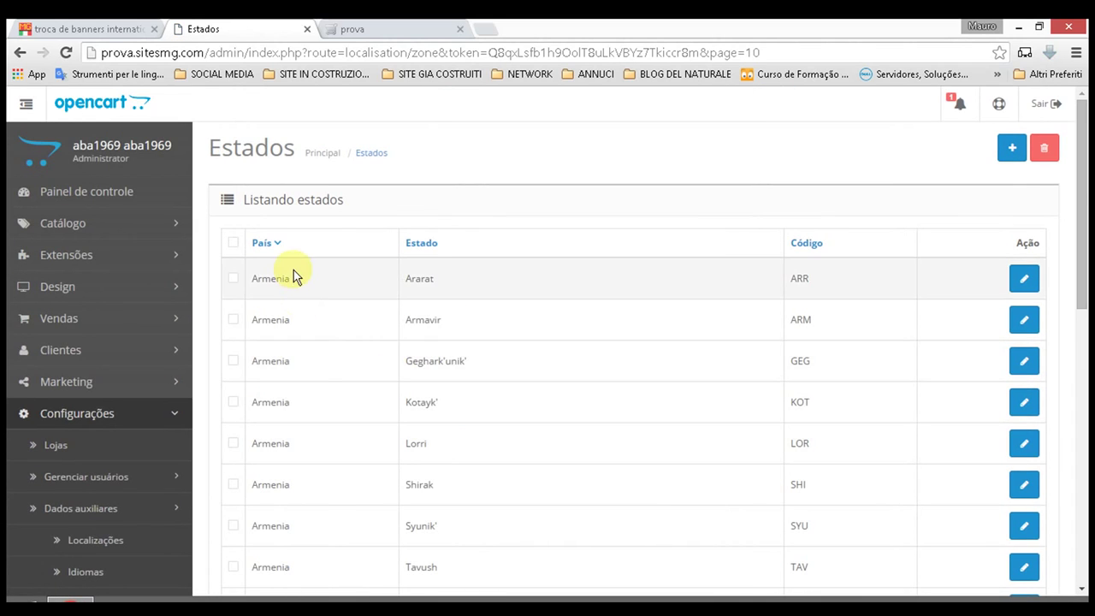
# Step: Open the Regiões geográficas page under Dados auxiliares and look over the listed geographic zones
pyautogui.scroll(-2, 120, 434)
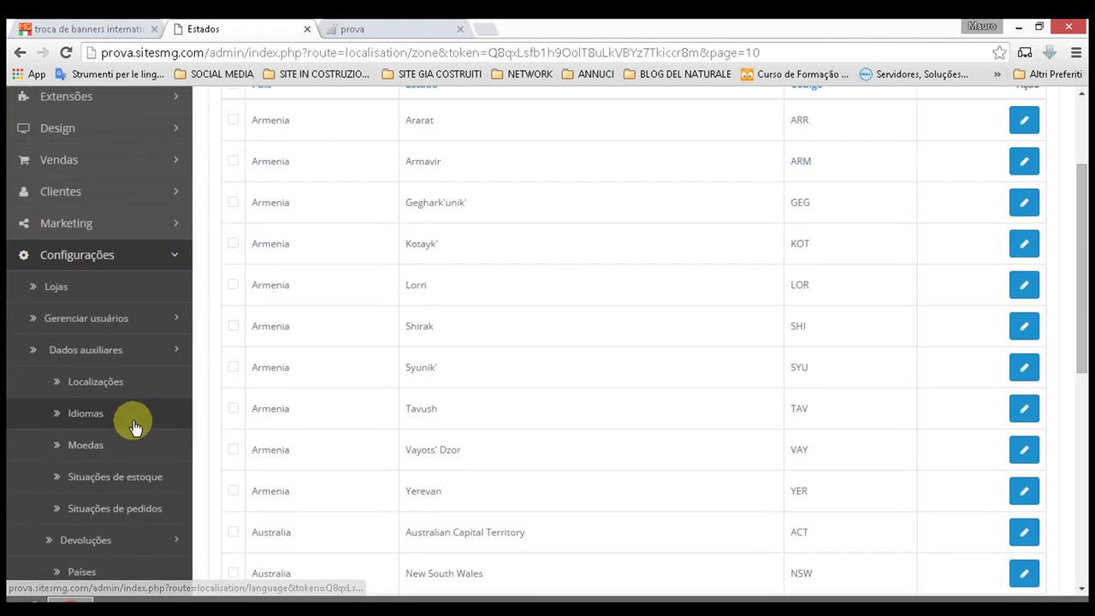
pyautogui.scroll(-2, 193, 393)
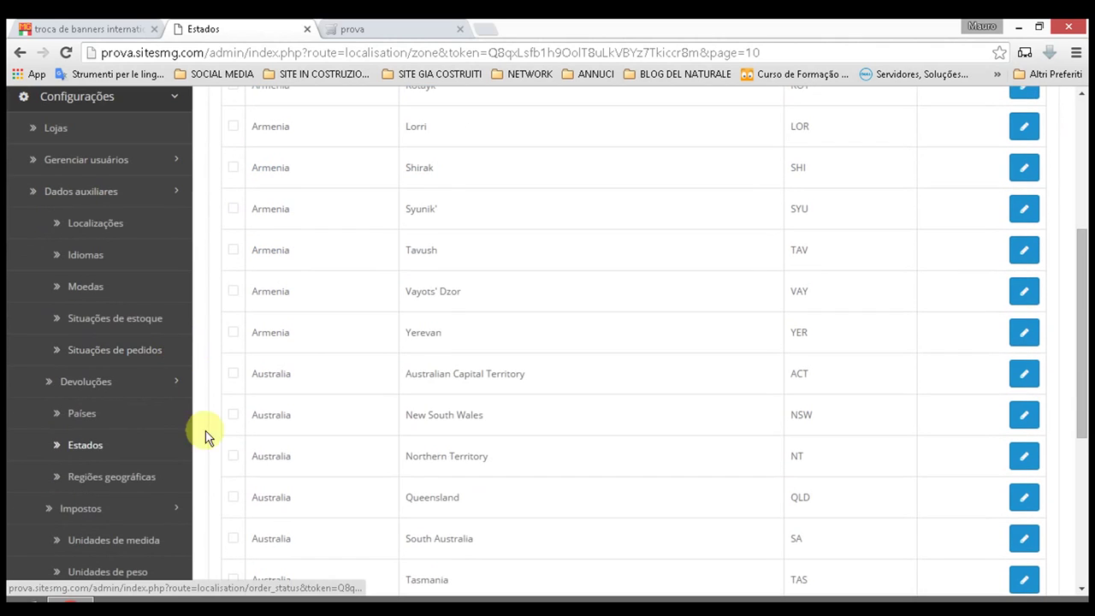
pyautogui.click(88, 494)
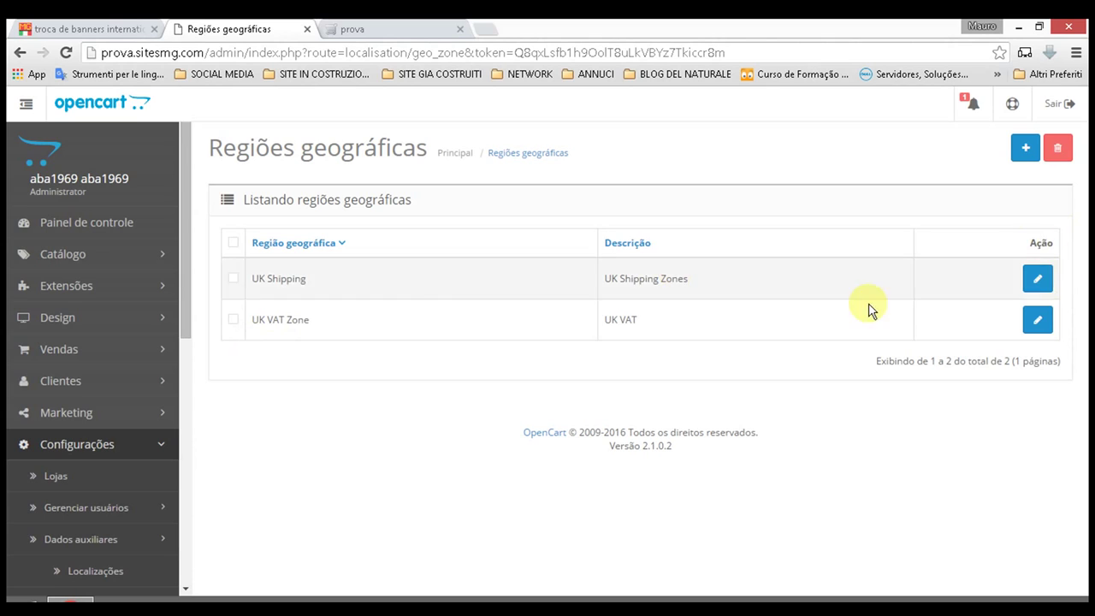
# Step: Expand Impostos under Dados auxiliares and view its Grupos and Tipos pages
pyautogui.scroll(-3, 121, 400)
pyautogui.scroll(-3, 124, 395)
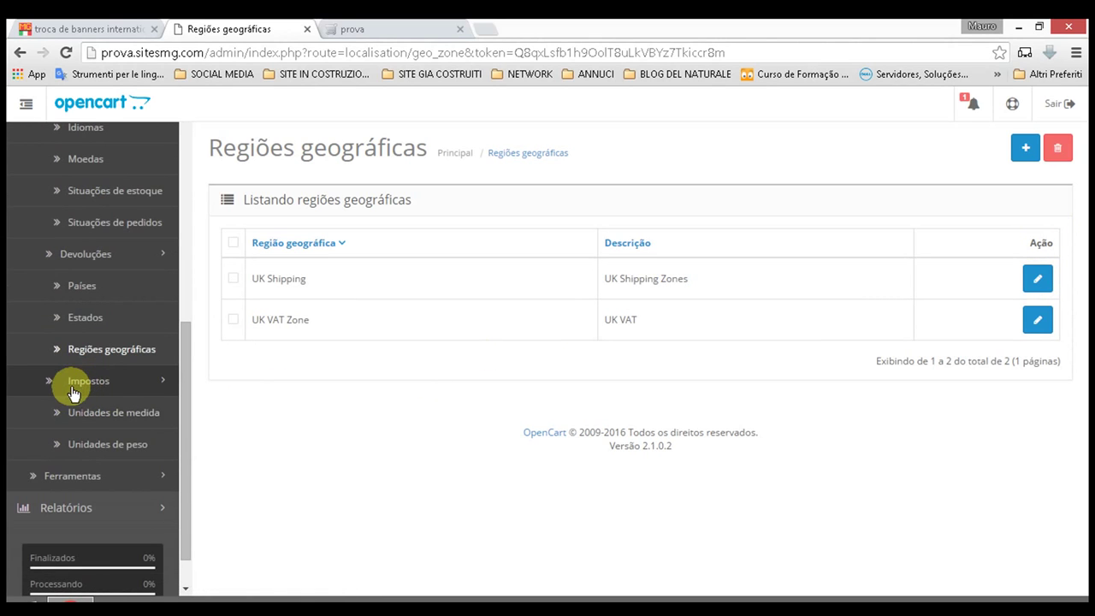
pyautogui.click(88, 389)
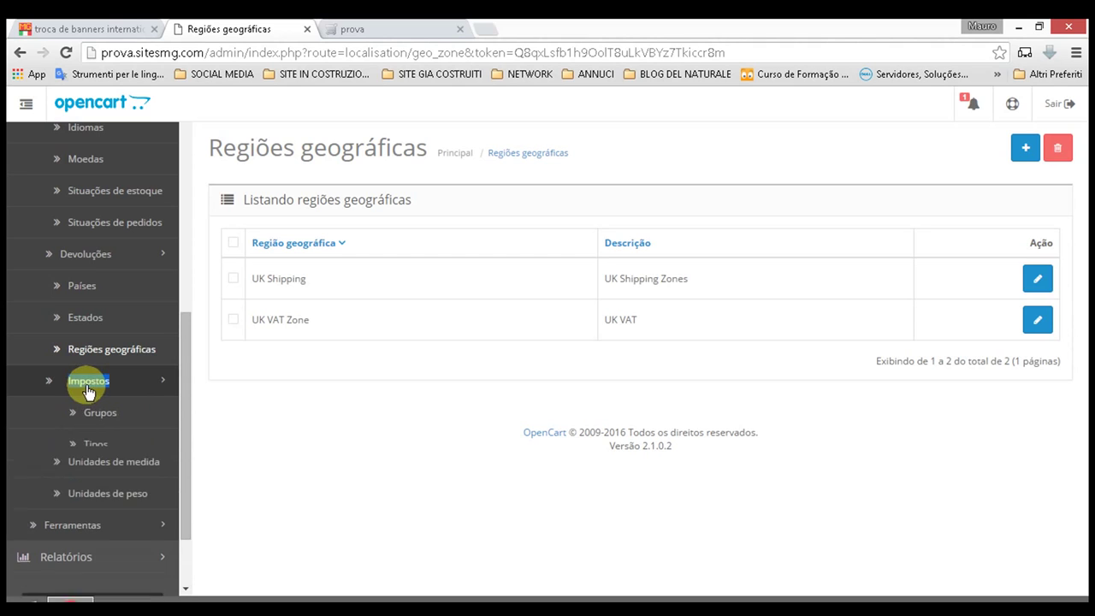
pyautogui.doubleClick(89, 385)
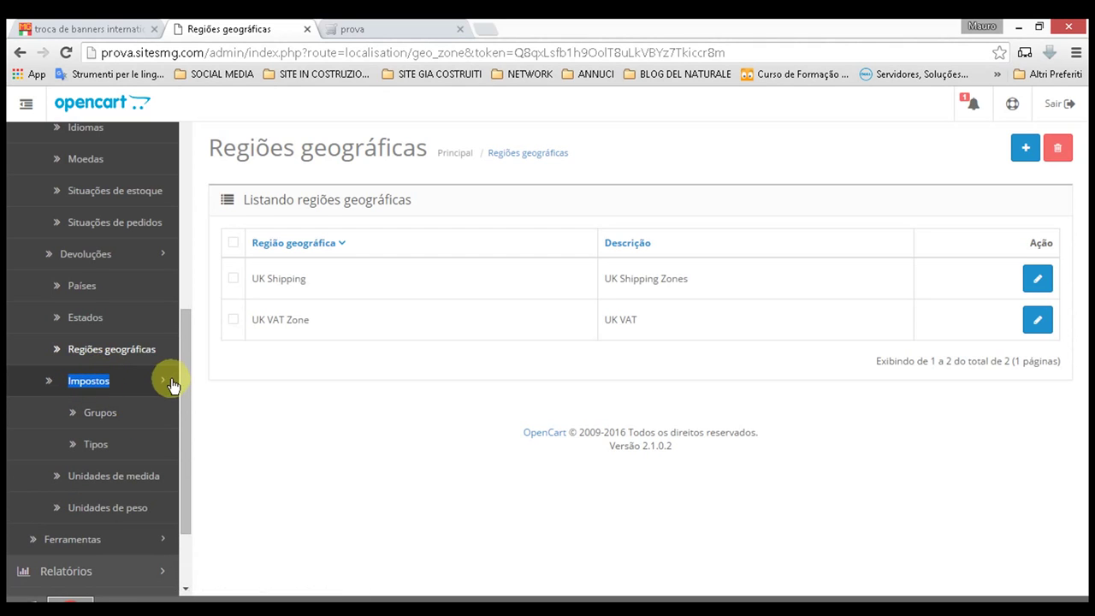
pyautogui.click(119, 415)
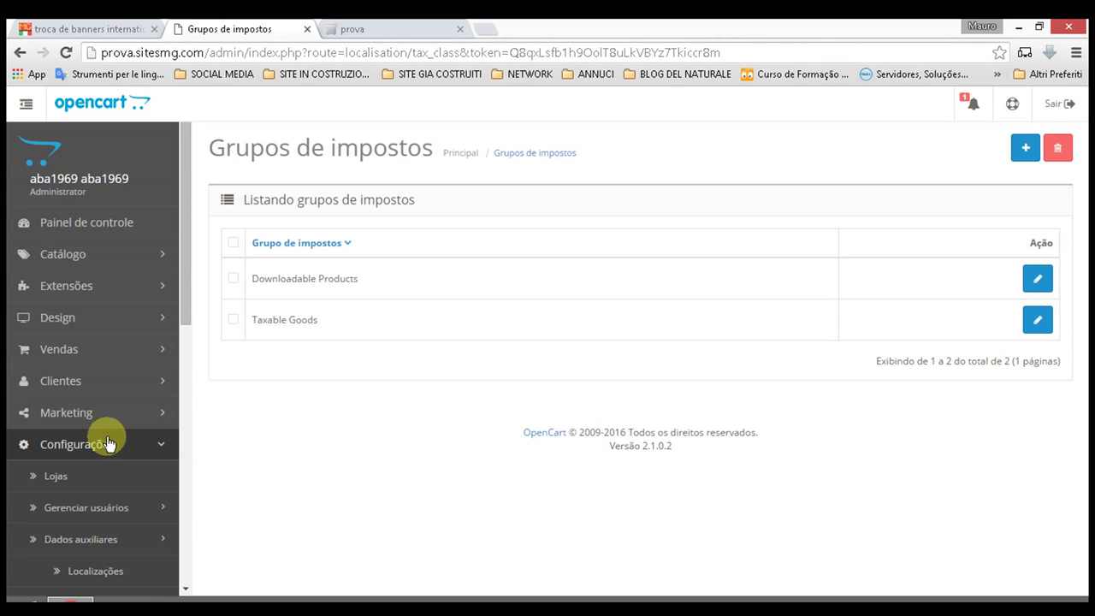
pyautogui.scroll(-6, 91, 440)
pyautogui.scroll(-1, 49, 502)
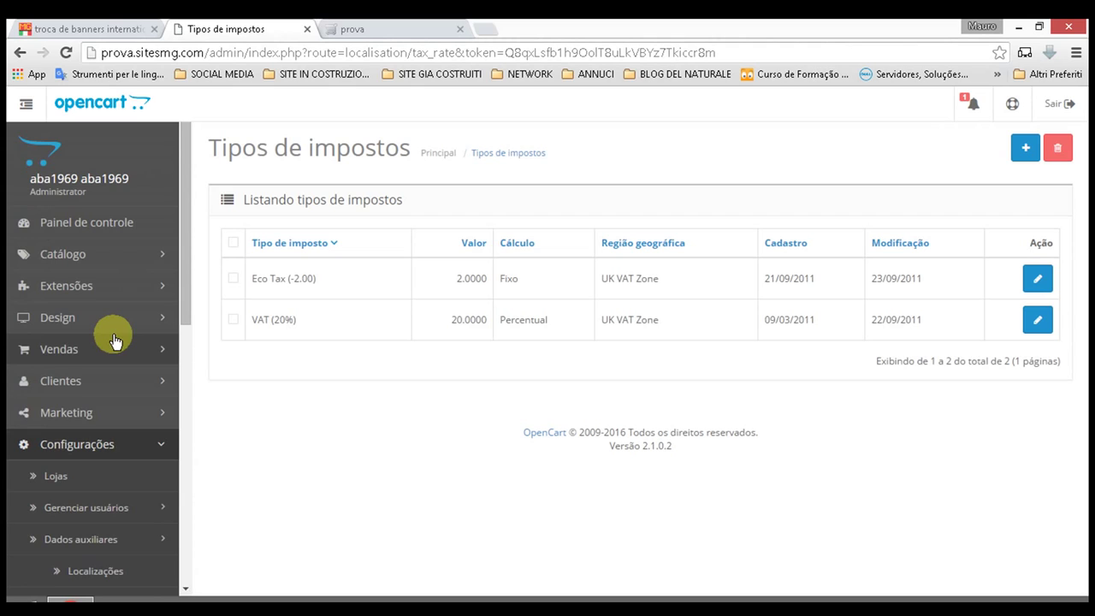
# Step: Collapse Impostos, and view the Unidades de medida and Unidades de peso pages under Dados auxiliares
pyautogui.scroll(-7, 115, 340)
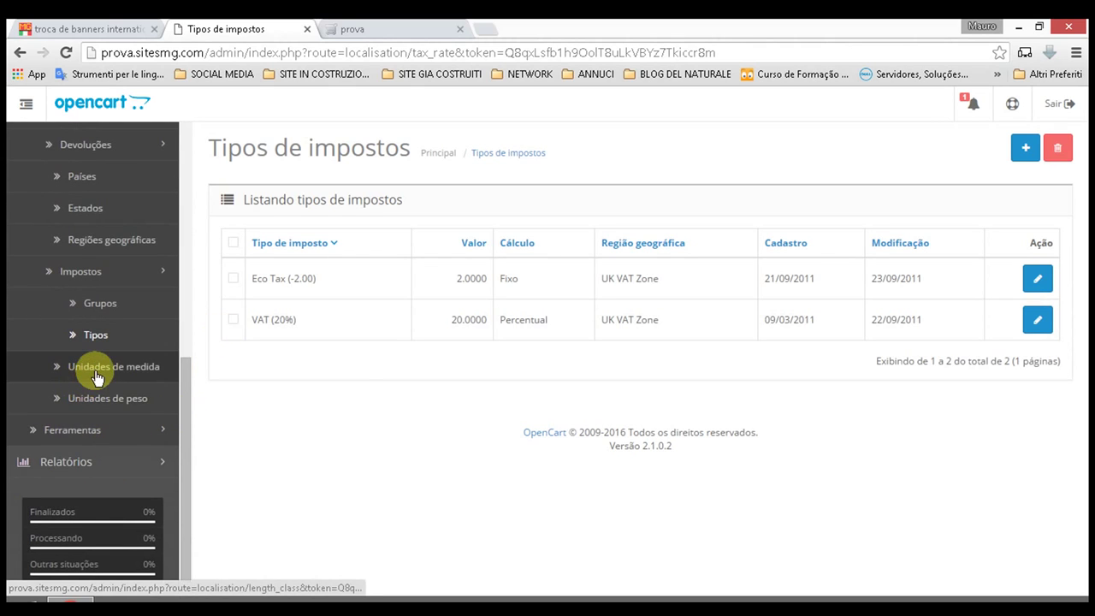
pyautogui.click(81, 272)
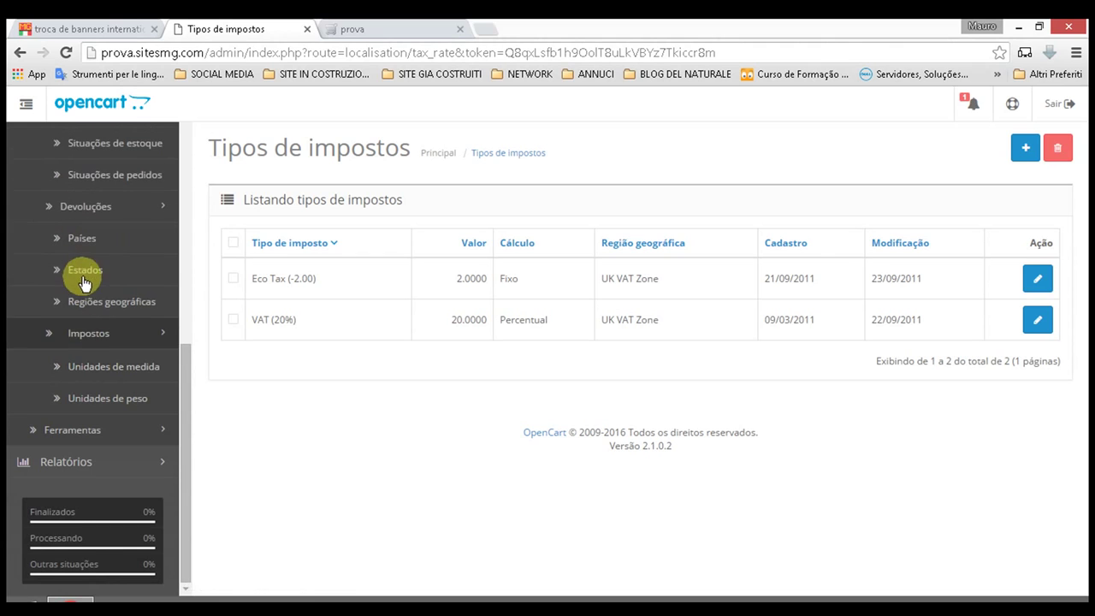
pyautogui.click(89, 373)
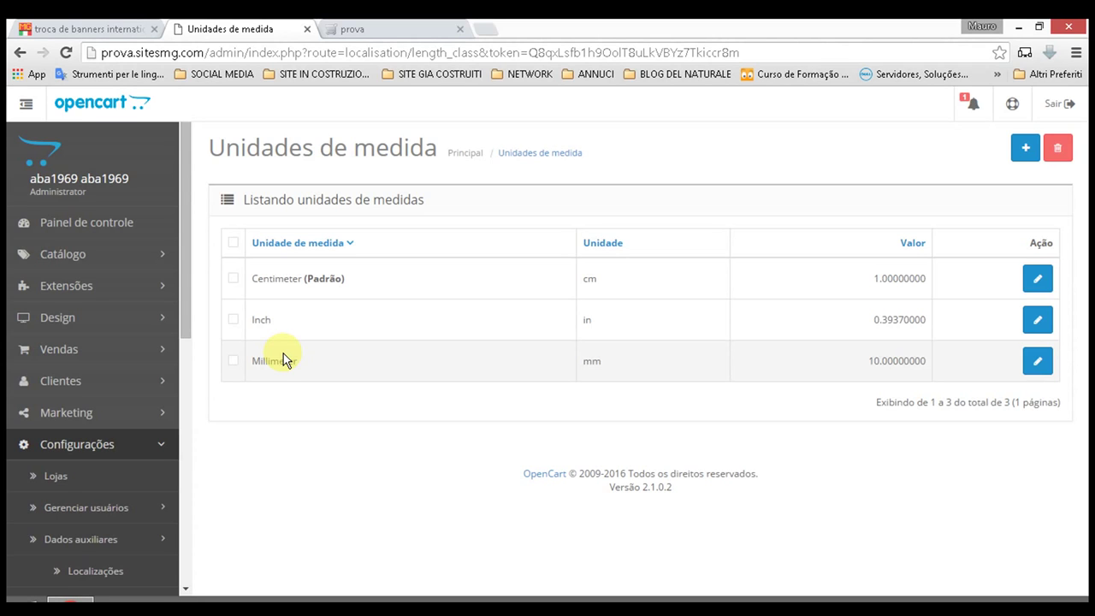
pyautogui.scroll(-5, 147, 457)
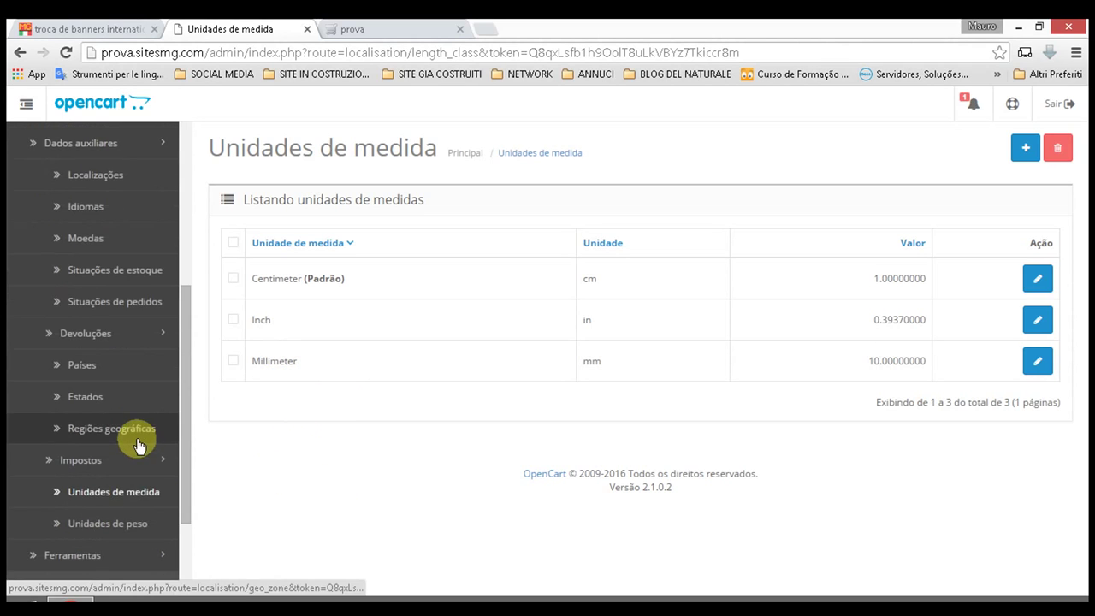
pyautogui.scroll(-2, 141, 453)
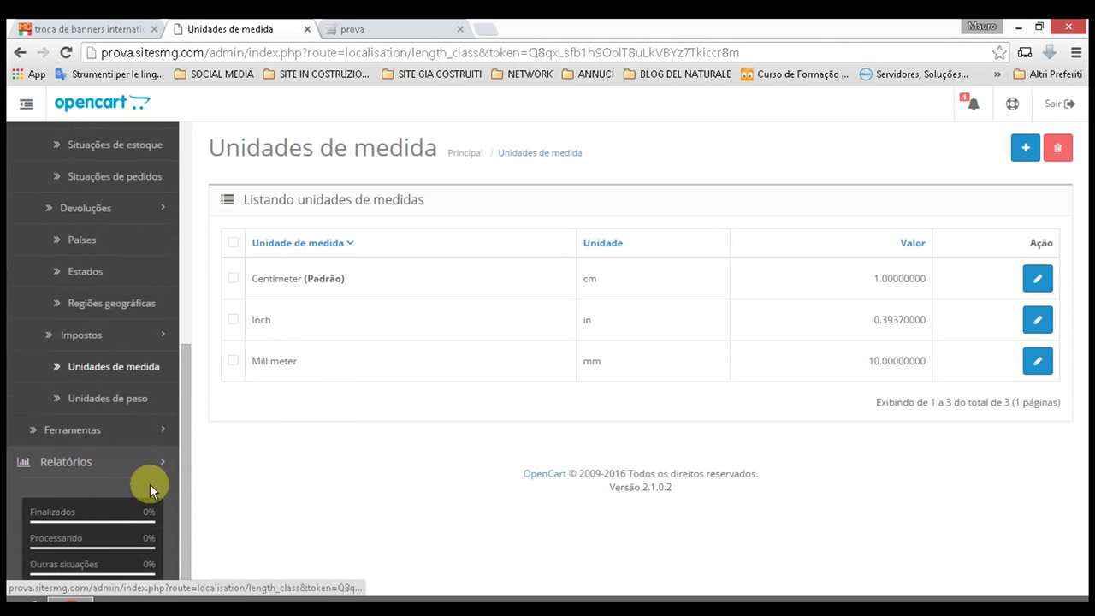
pyautogui.click(94, 404)
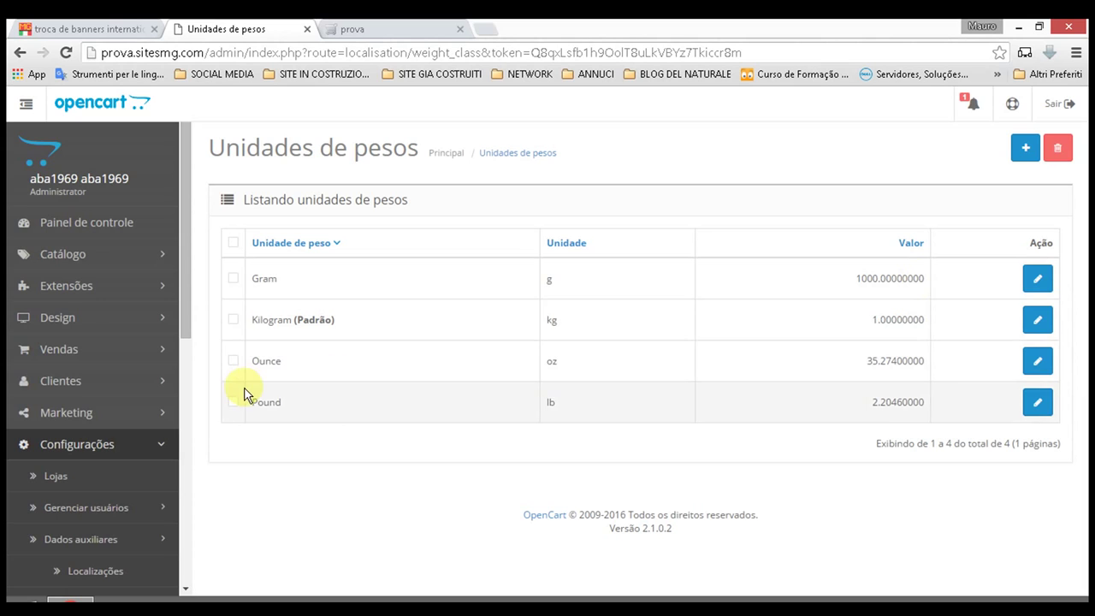
# Step: Expand Ferramentas under Configurações and open the Log de erros page to read the logged errors
pyautogui.scroll(-6, 114, 398)
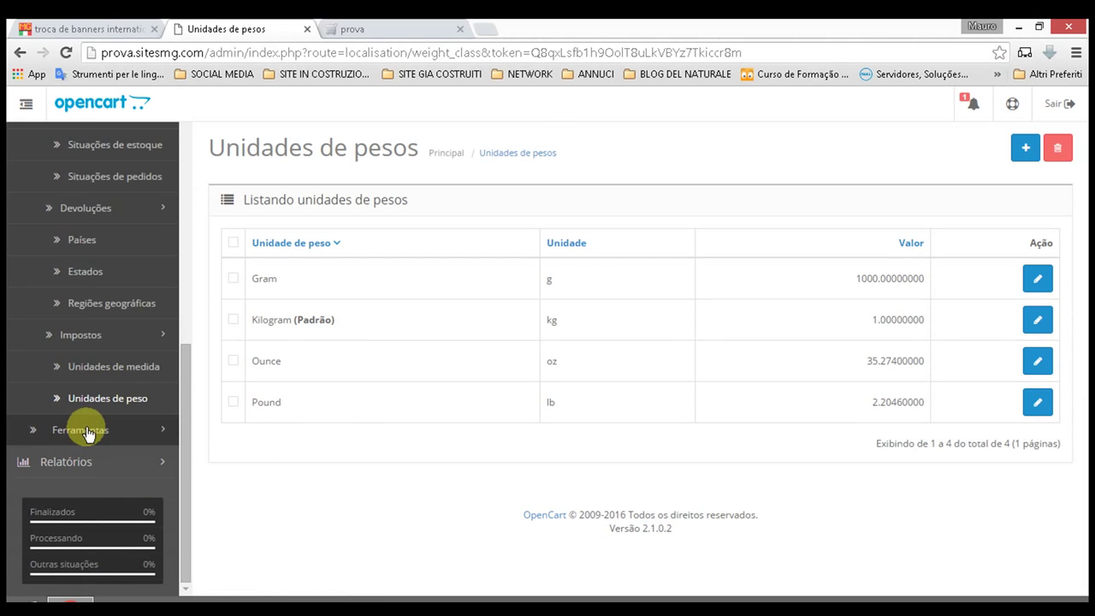
pyautogui.click(85, 432)
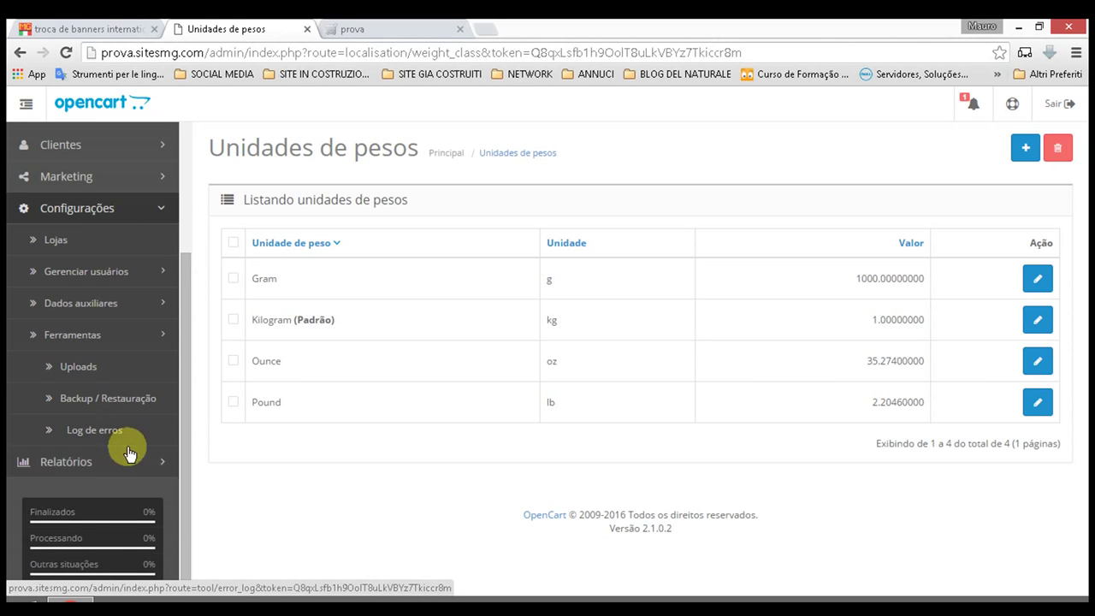
pyautogui.click(97, 436)
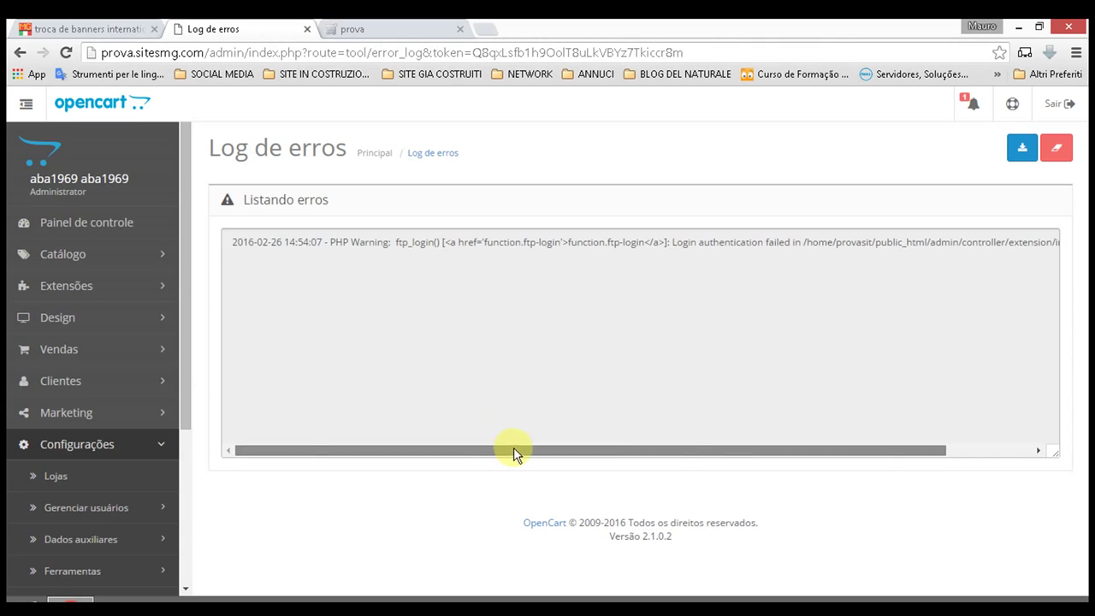
pyautogui.moveTo(513, 453); pyautogui.dragTo(713, 454)
pyautogui.moveTo(562, 444); pyautogui.dragTo(372, 435)
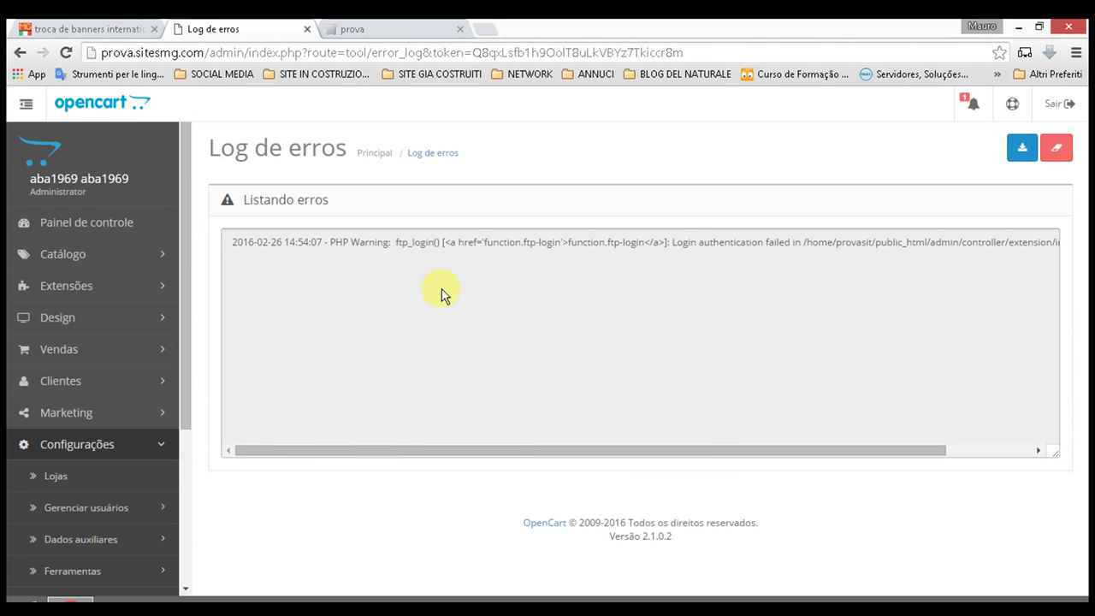
pyautogui.click(912, 450)
pyautogui.scroll(-1, 145, 430)
pyautogui.scroll(-2, 143, 430)
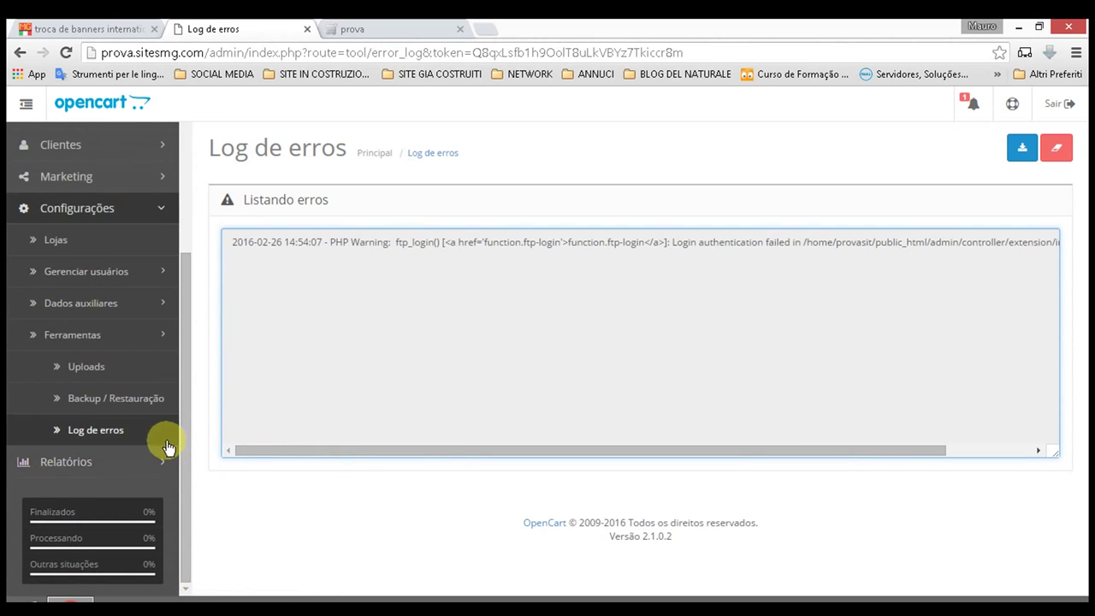
# Step: Expand the Vendas reports under Relatórios, and open the Visualizados report under Produtos
pyautogui.click(72, 468)
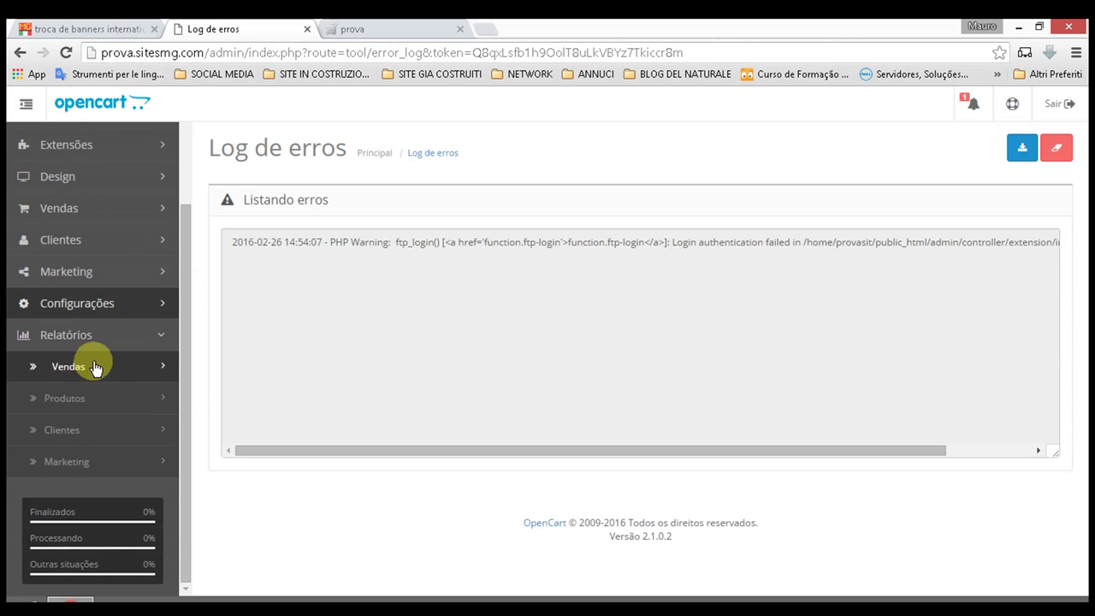
pyautogui.click(91, 373)
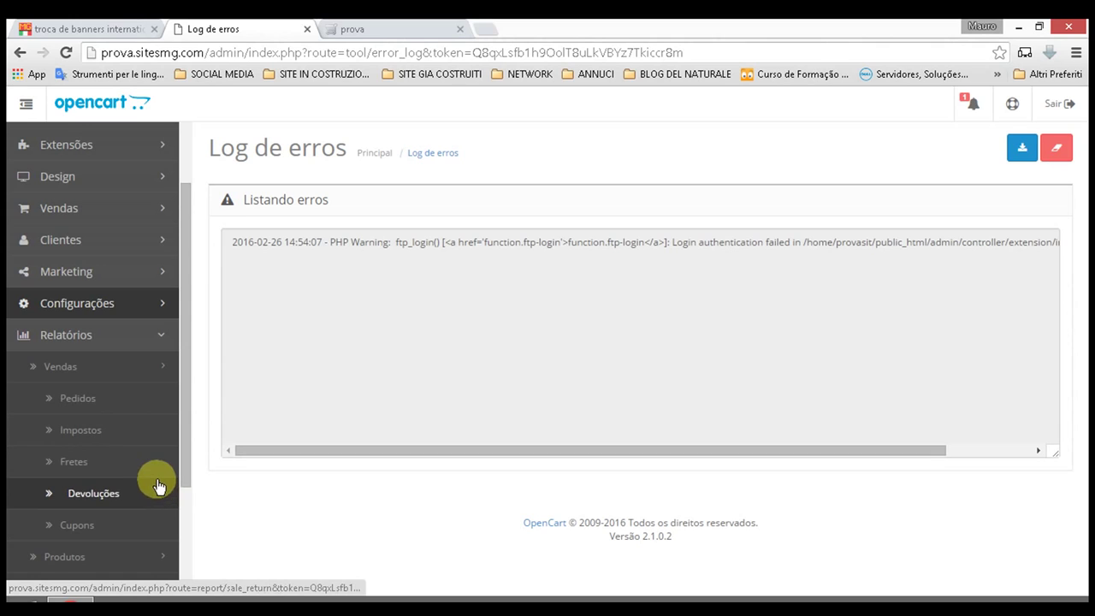
pyautogui.scroll(-2, 122, 515)
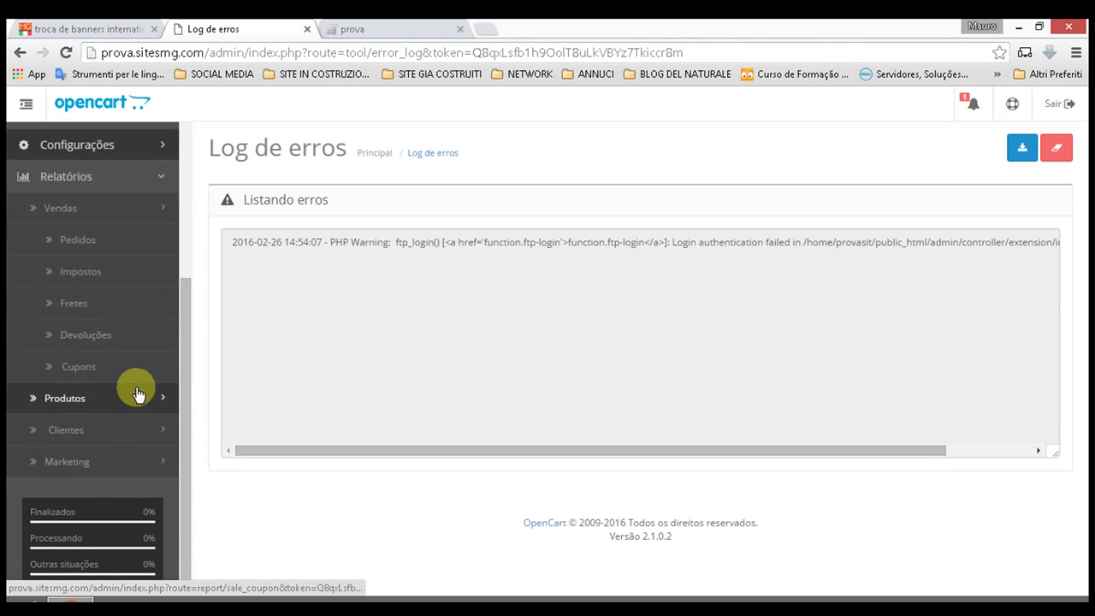
pyautogui.click(90, 404)
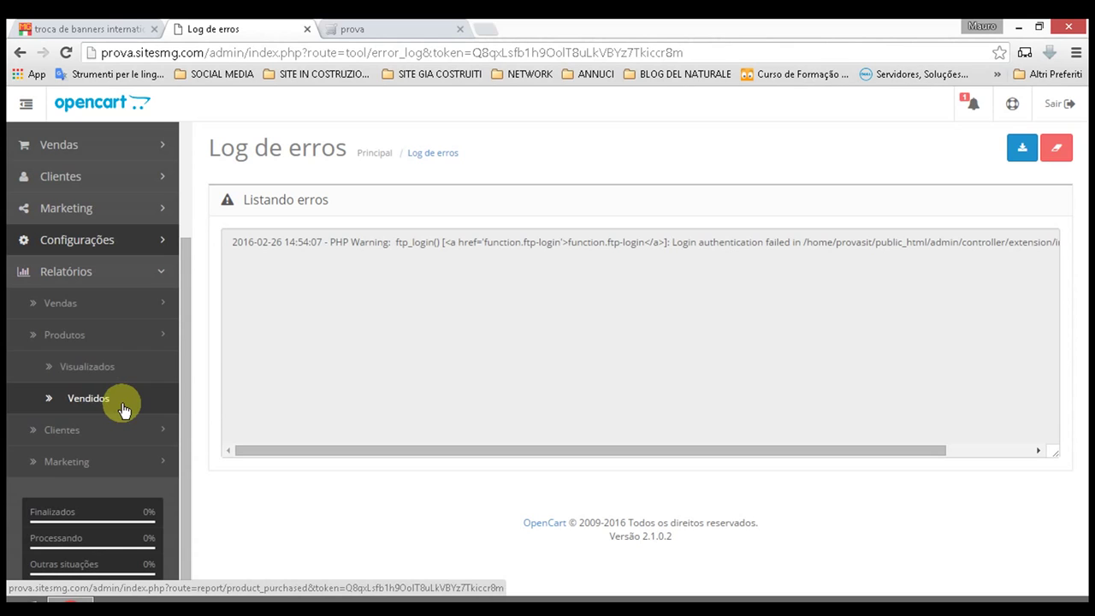
pyautogui.click(114, 373)
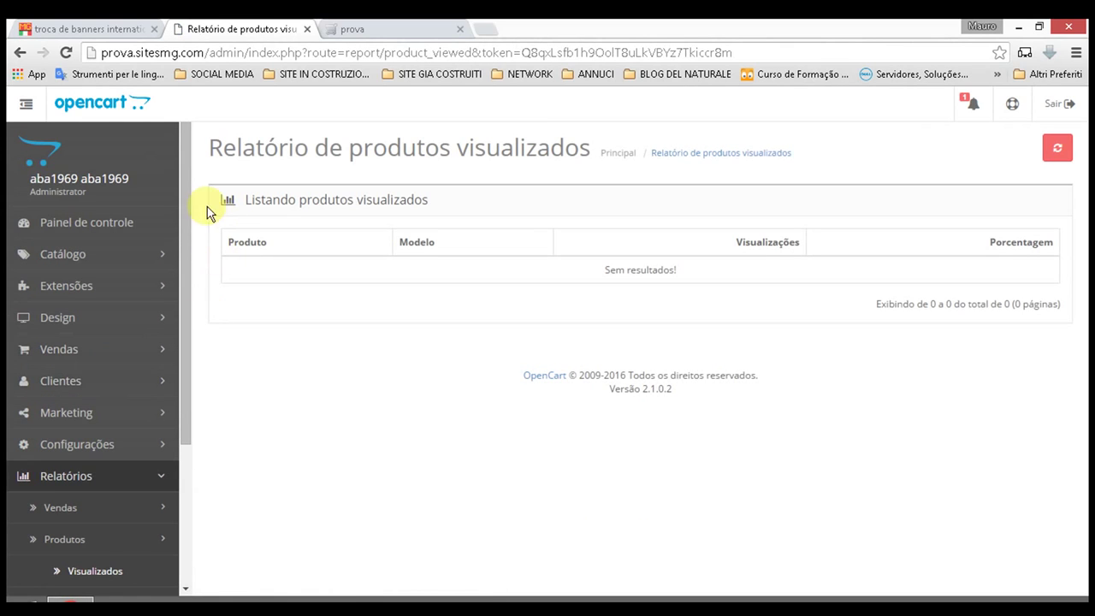
# Step: Open the Créditos report under Clientes in Relatórios, and expand the Marketing report group
pyautogui.click(75, 477)
pyautogui.click(74, 479)
pyautogui.scroll(-3, 105, 477)
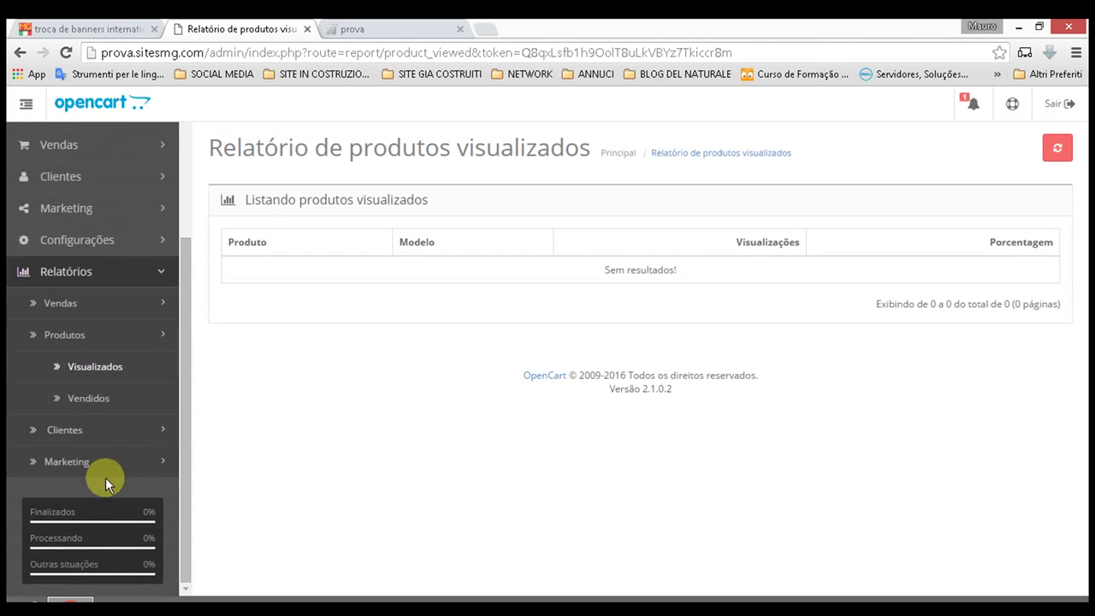
pyautogui.click(65, 431)
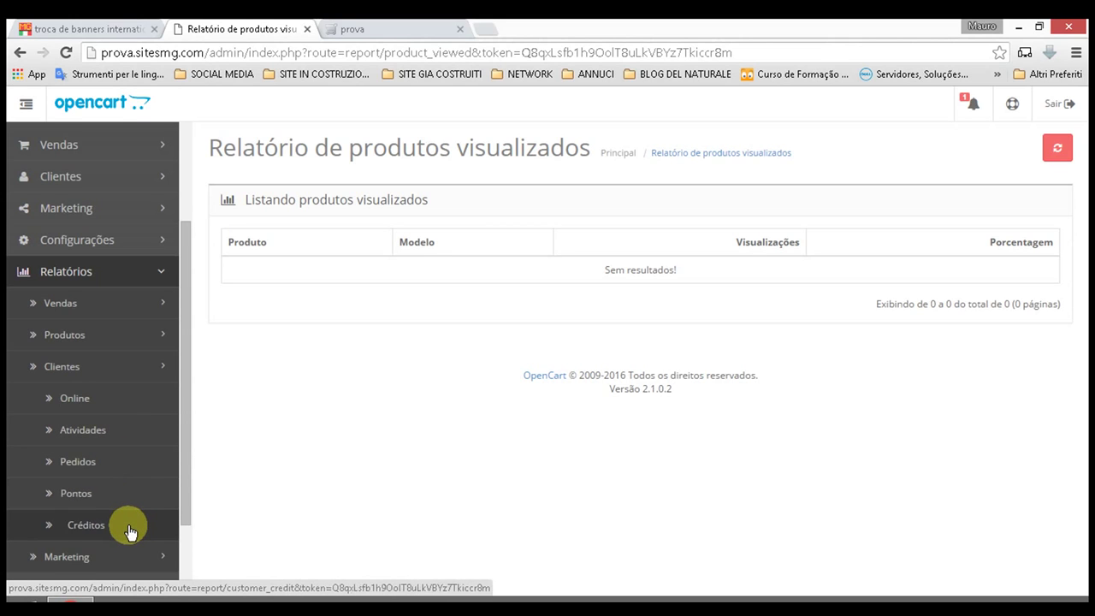
pyautogui.scroll(-2, 129, 514)
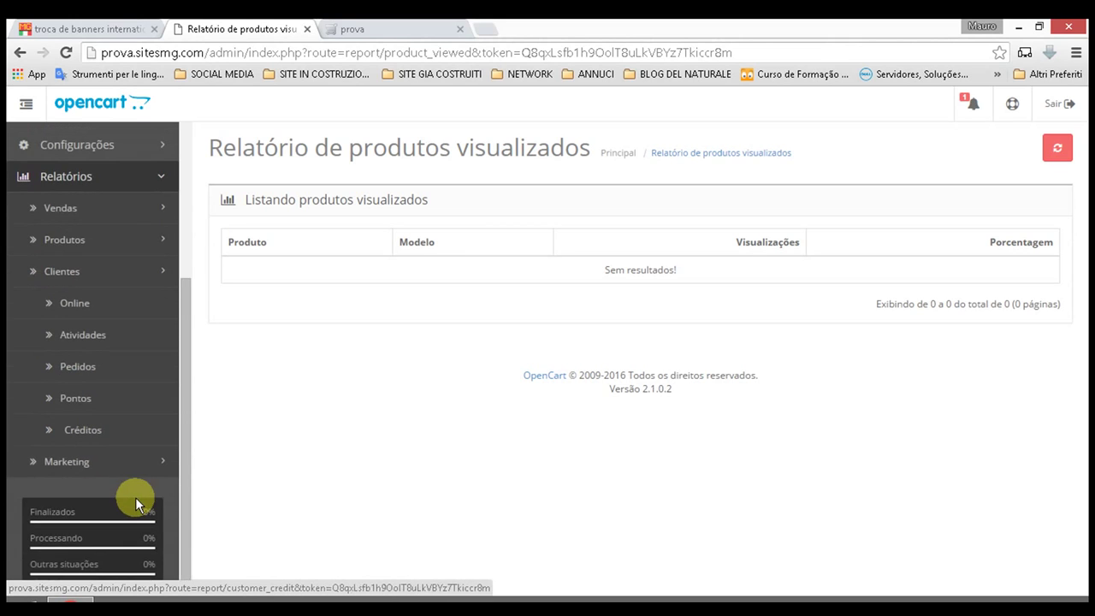
pyautogui.click(123, 433)
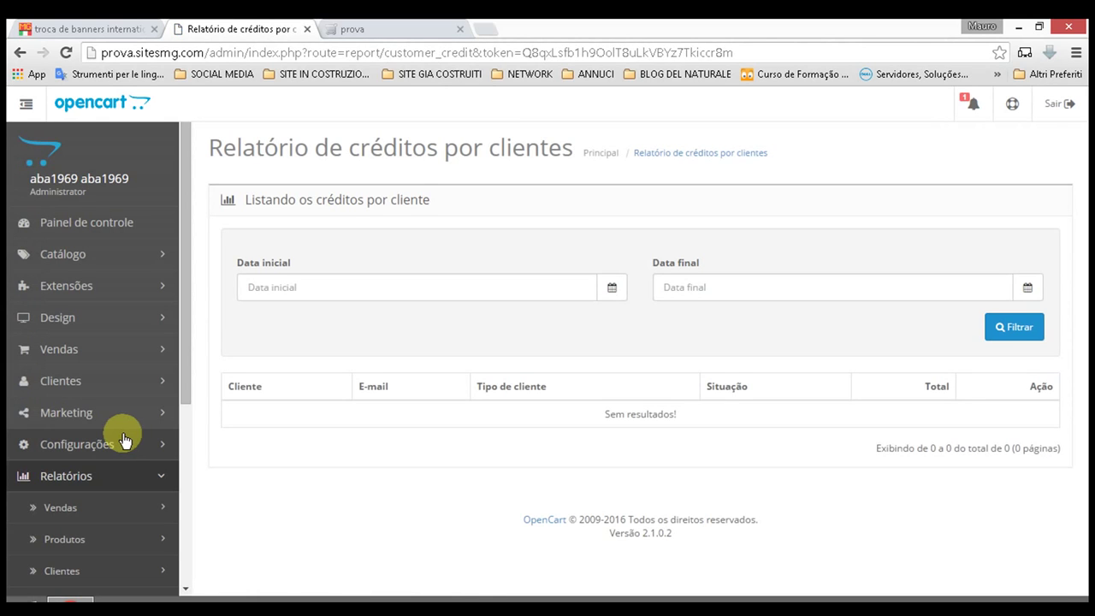
pyautogui.scroll(-4, 123, 439)
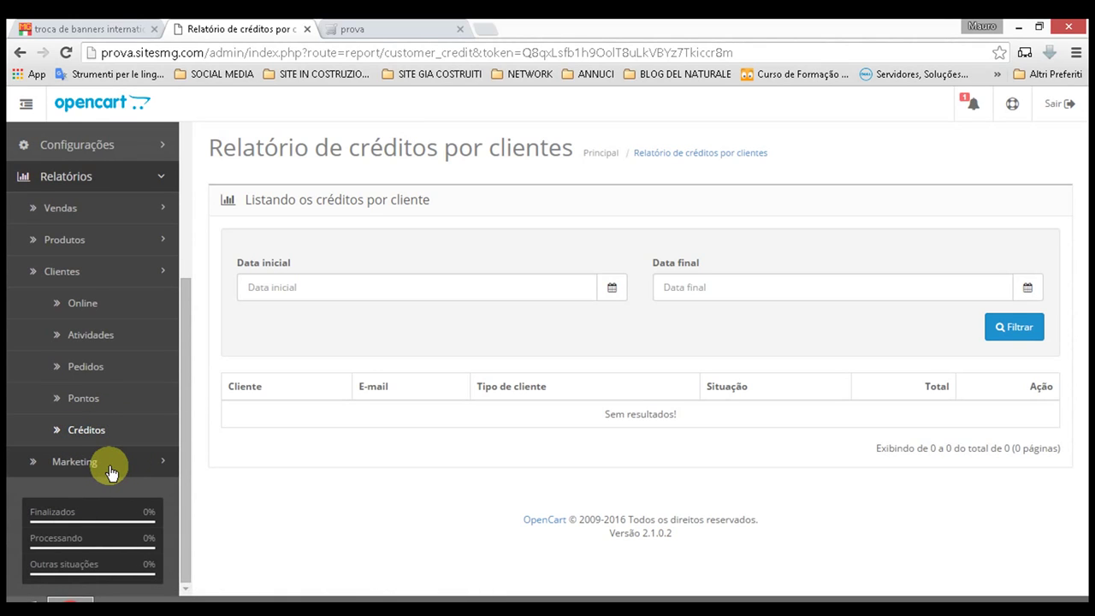
pyautogui.click(110, 471)
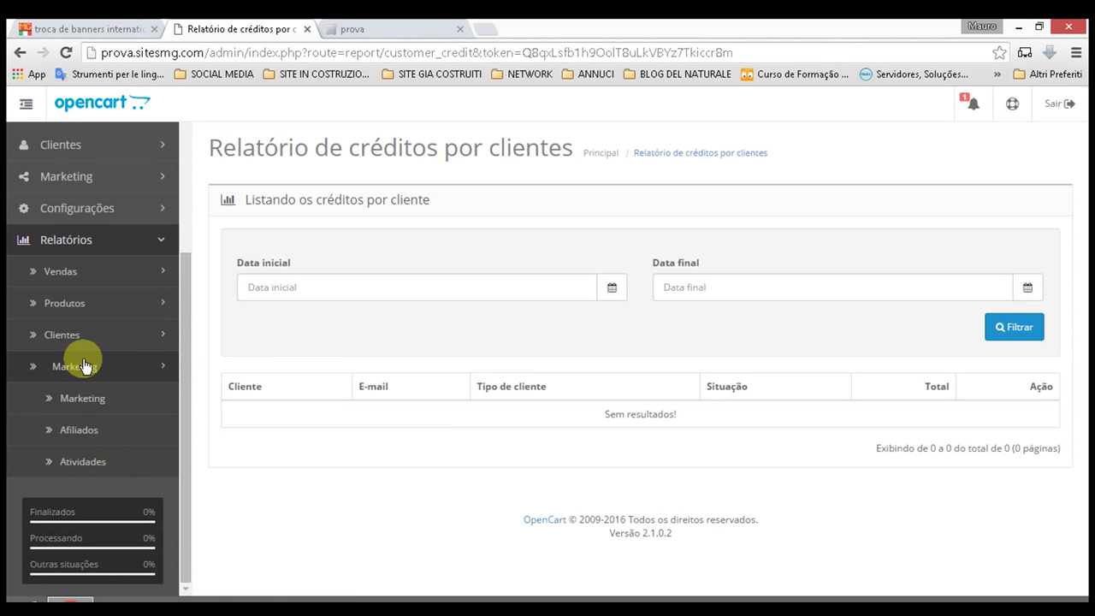
# Step: Return to the Painel de controle page and look over its summary boxes, sales map and chart
pyautogui.scroll(3, 107, 393)
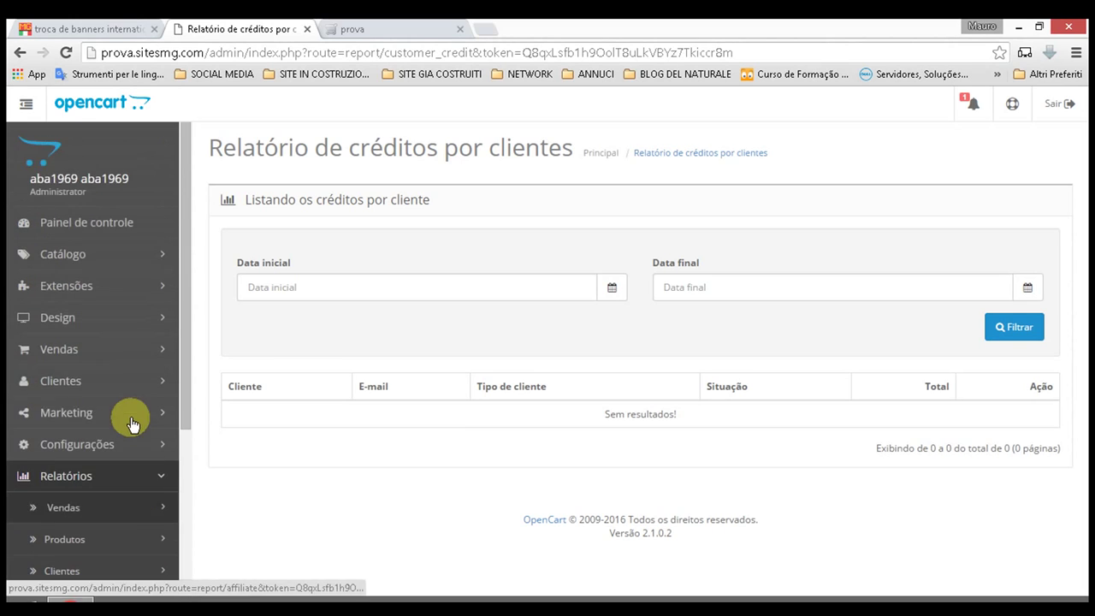
pyautogui.click(78, 221)
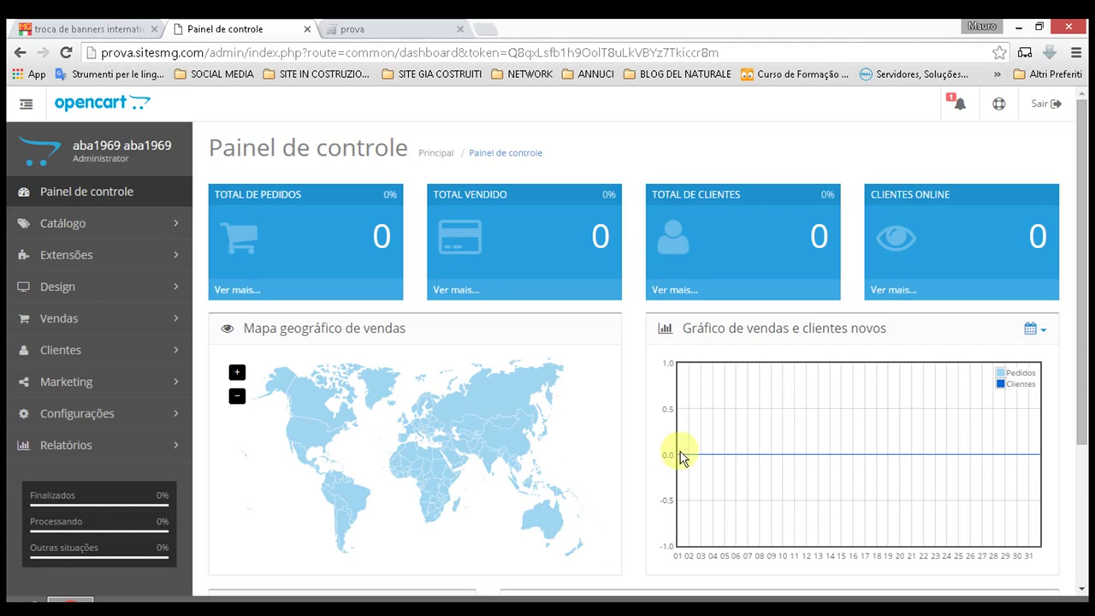
pyautogui.scroll(-3, 694, 376)
pyautogui.scroll(3, 695, 398)
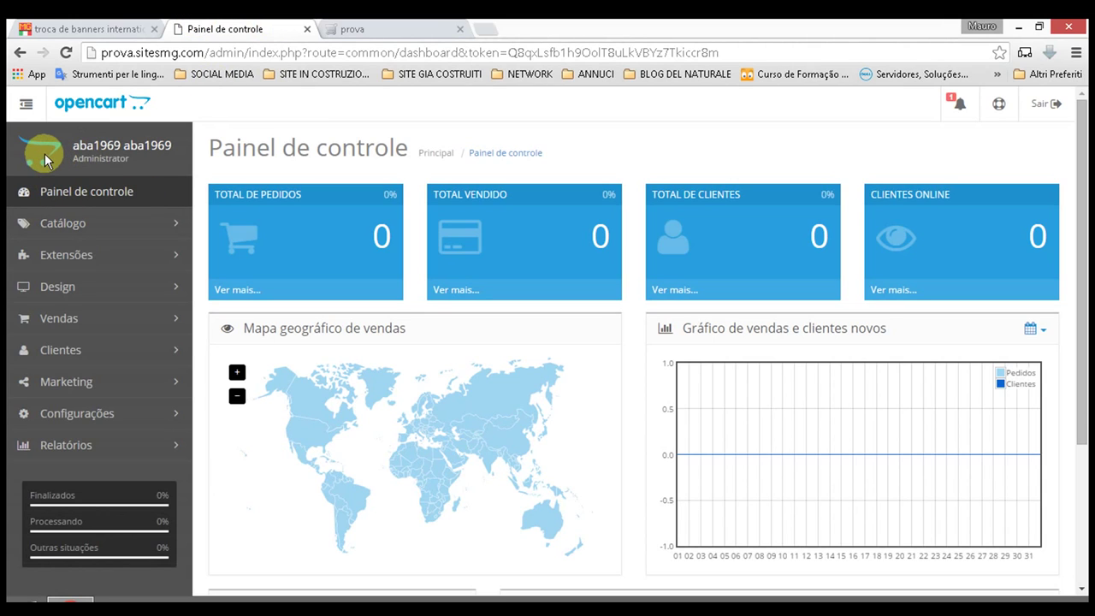
# Step: Collapse and re-expand the administration menu, and switch to the SitesAndHost.Com publicidade page
pyautogui.click(25, 114)
pyautogui.click(24, 107)
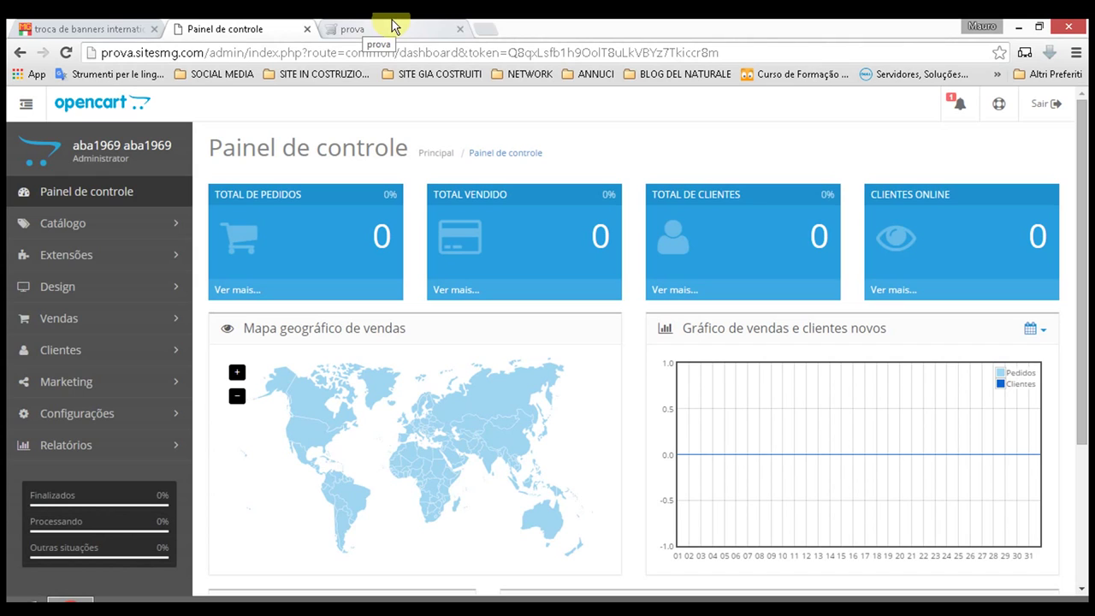
pyautogui.click(75, 27)
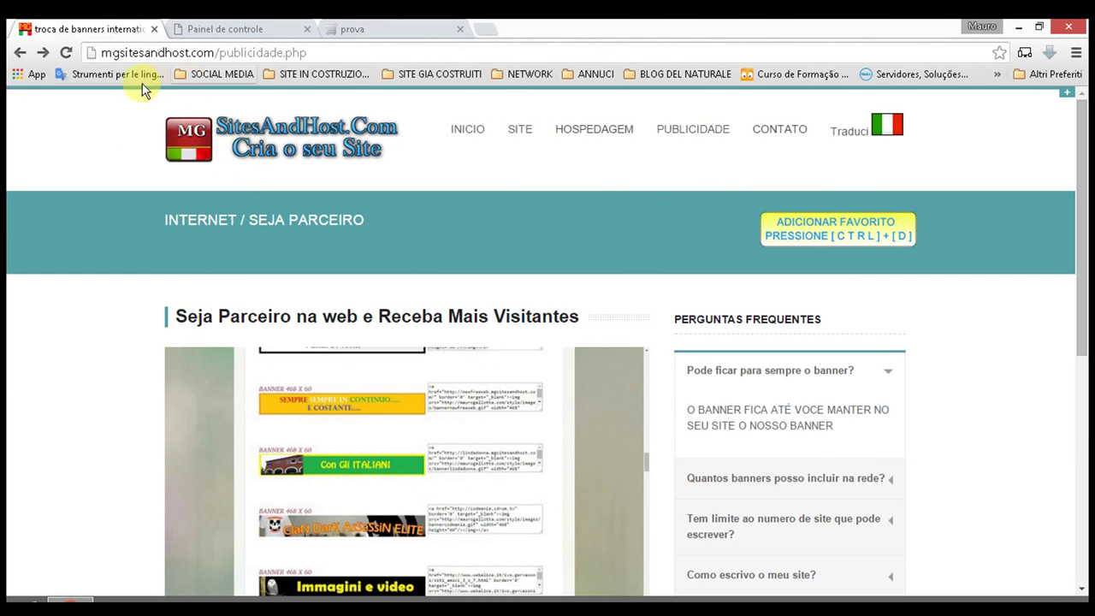